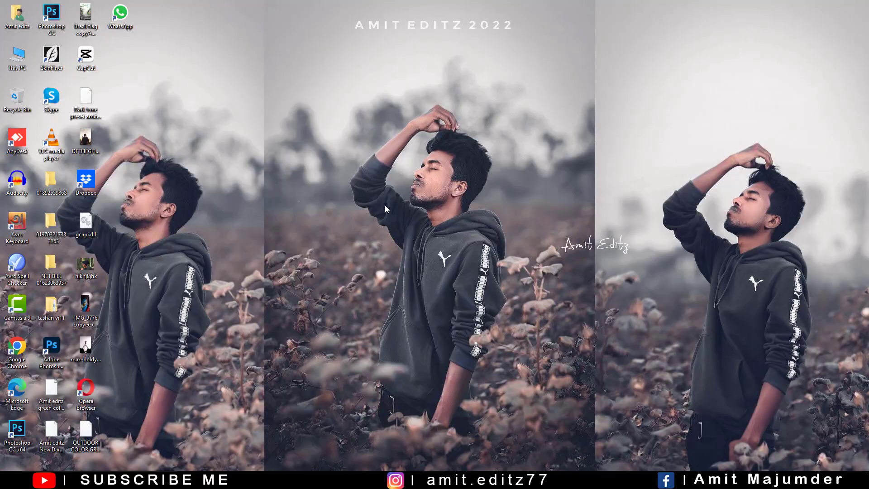
# Open the hoodie portrait and duplicate the Background layer
pyautogui.rightClick(386, 208)
pyautogui.click(401, 233)
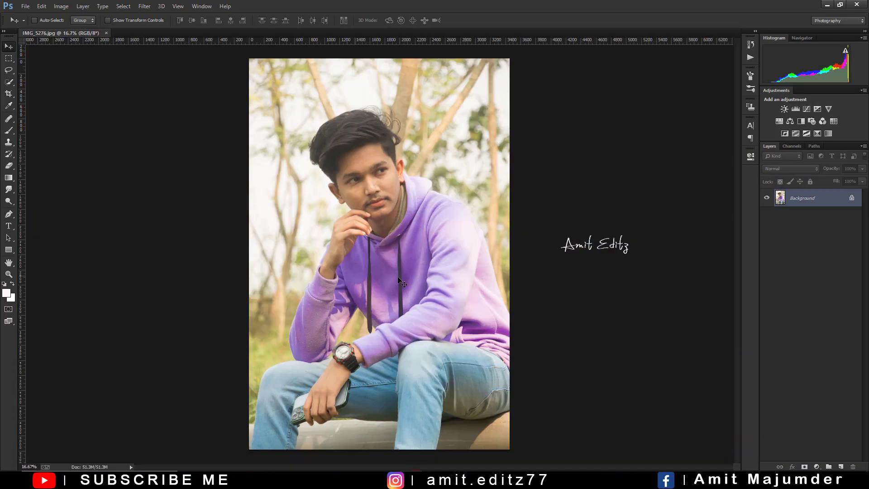
pyautogui.moveTo(833, 199); pyautogui.dragTo(841, 466)
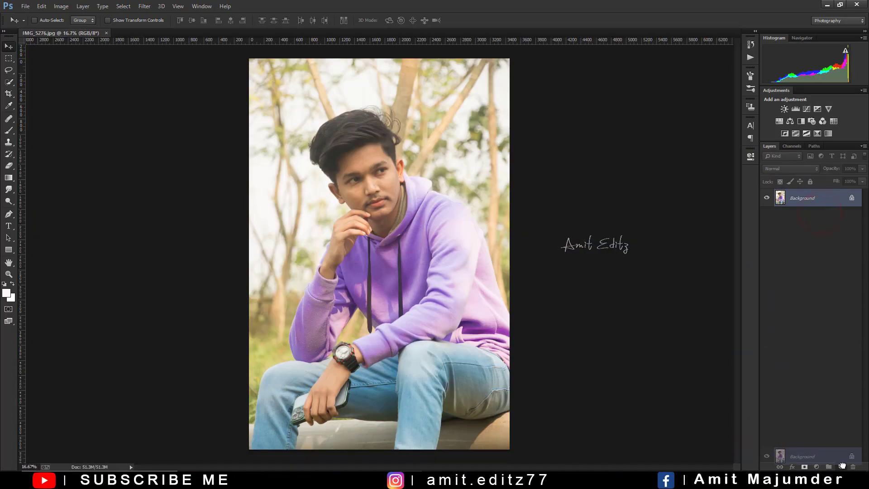
# Apply Imagenomic Noiseware noise reduction to the Background copy layer
pyautogui.click(146, 6)
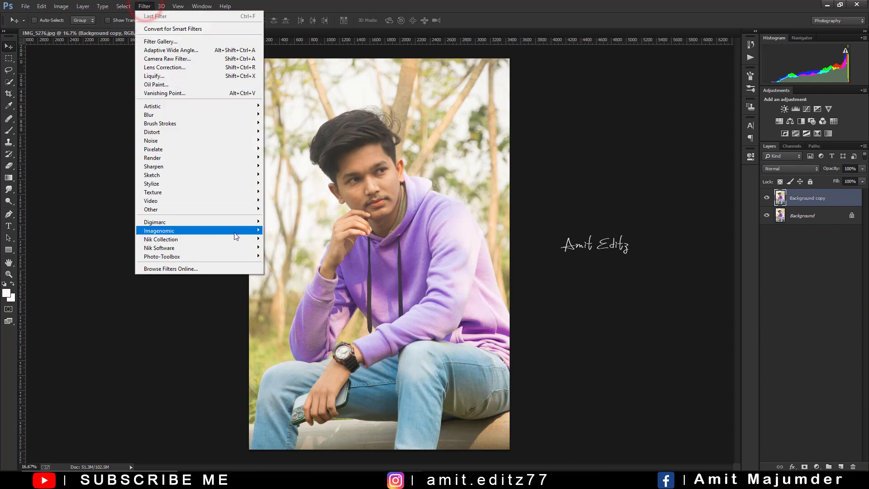
pyautogui.click(286, 232)
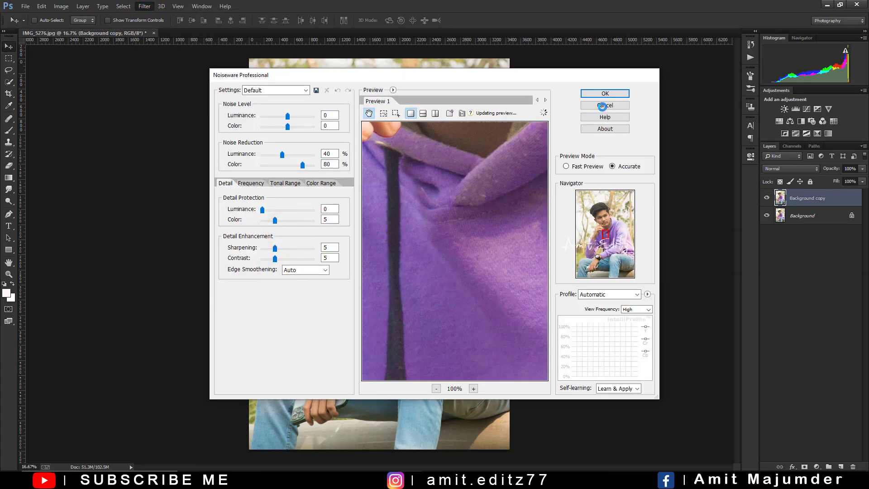
pyautogui.click(607, 92)
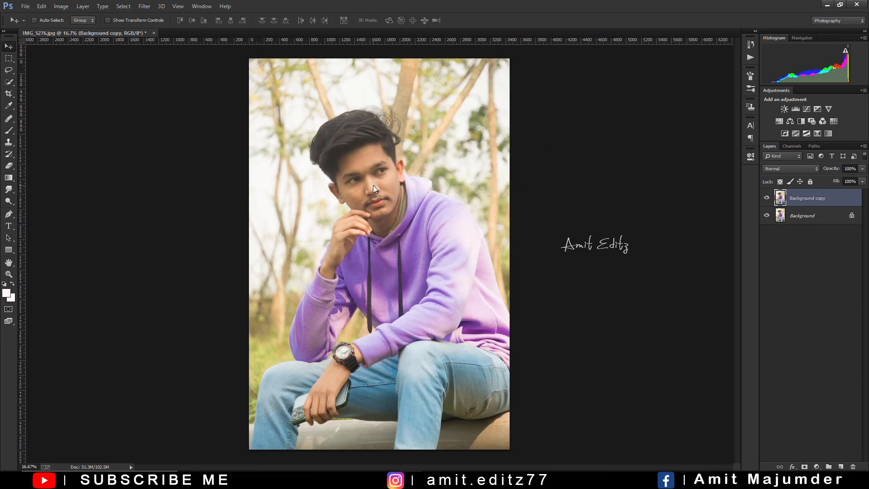
pyautogui.click(147, 6)
# In Liquify, zoom in on the face and push the hair edge with a 300 Forward Warp brush
pyautogui.click(168, 77)
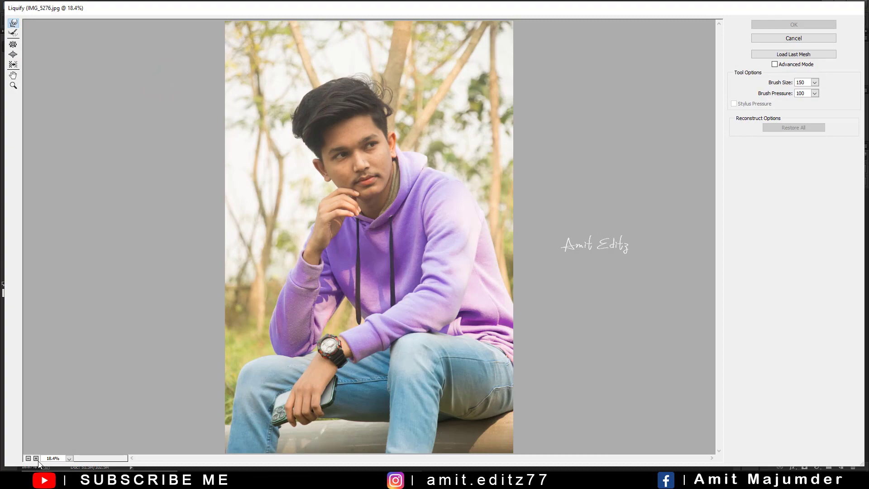
pyautogui.click(36, 458)
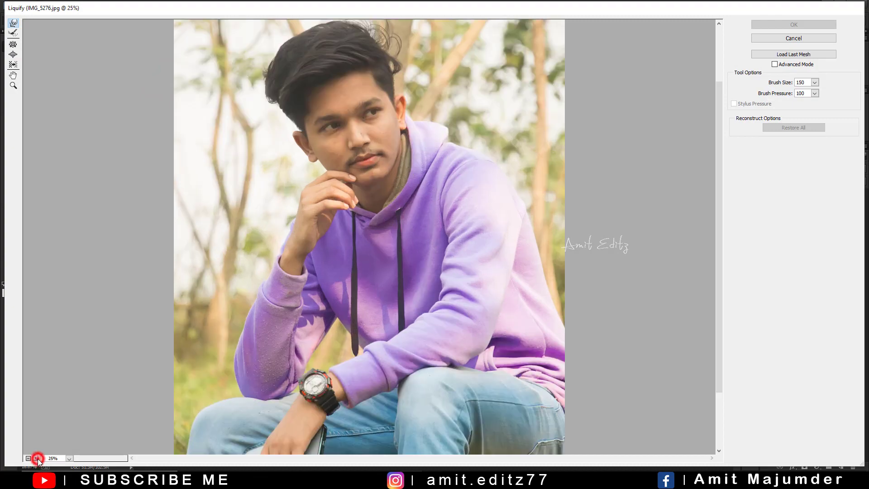
pyautogui.scroll(5, 290, 226)
pyautogui.scroll(2, 290, 136)
pyautogui.scroll(2, 290, 136)
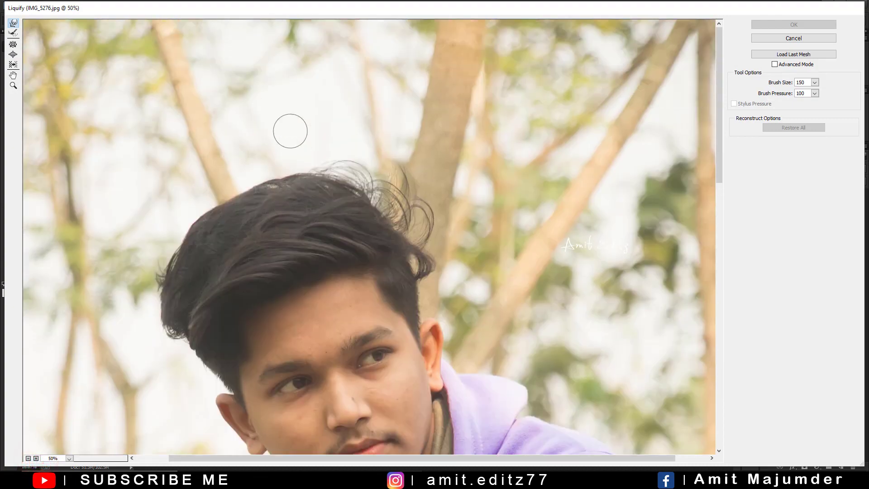
pyautogui.press(']')
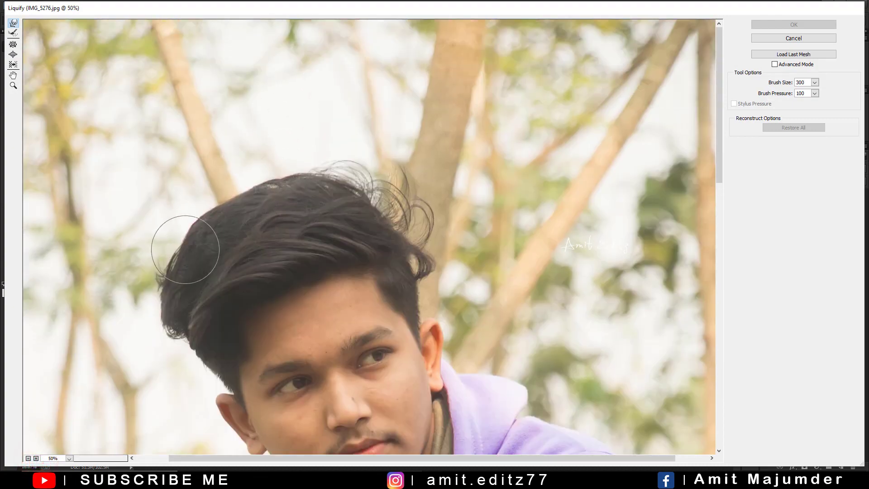
pyautogui.moveTo(179, 250)
pyautogui.mouseDown()
pyautogui.moveTo(208, 202)
pyautogui.moveTo(263, 167)
pyautogui.moveTo(298, 167)
pyautogui.moveTo(232, 171)
pyautogui.moveTo(219, 178)
pyautogui.moveTo(359, 165)
pyautogui.moveTo(224, 193)
pyautogui.moveTo(246, 180)
pyautogui.mouseUp()
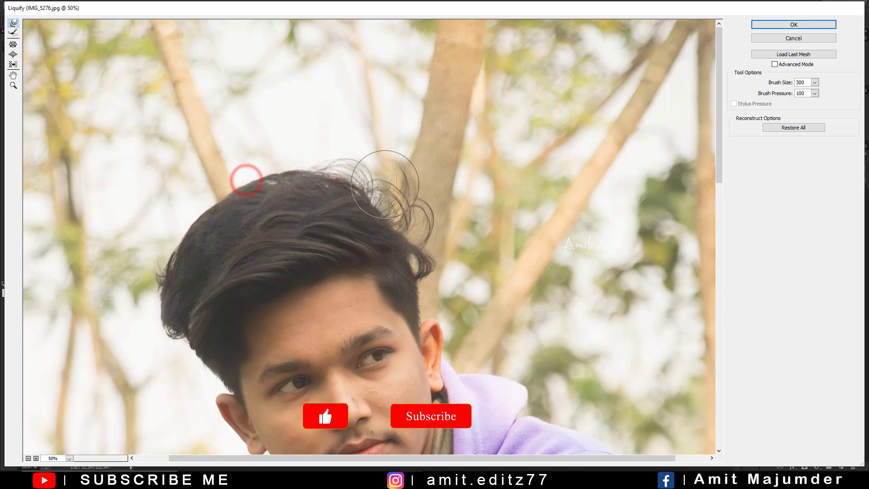
# Smooth the top and left hair outline with a 200 brush and commit the Liquify
pyautogui.moveTo(367, 187)
pyautogui.mouseDown()
pyautogui.moveTo(310, 156)
pyautogui.moveTo(291, 156)
pyautogui.moveTo(191, 209)
pyautogui.moveTo(233, 220)
pyautogui.moveTo(227, 252)
pyautogui.moveTo(200, 292)
pyautogui.mouseUp()
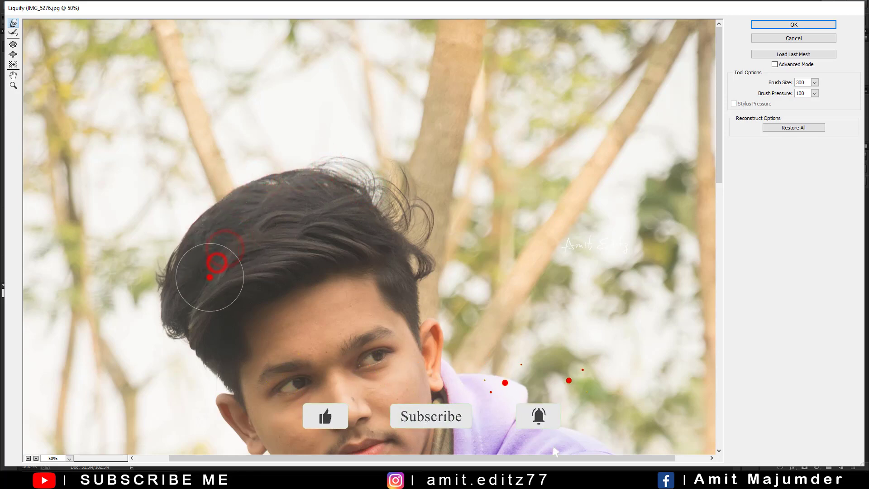
pyautogui.press('[')
pyautogui.press('[')
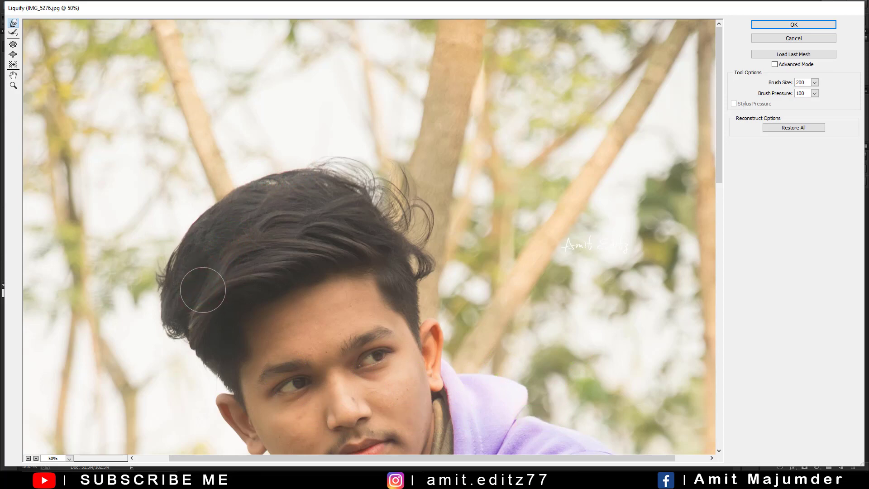
pyautogui.click(213, 272)
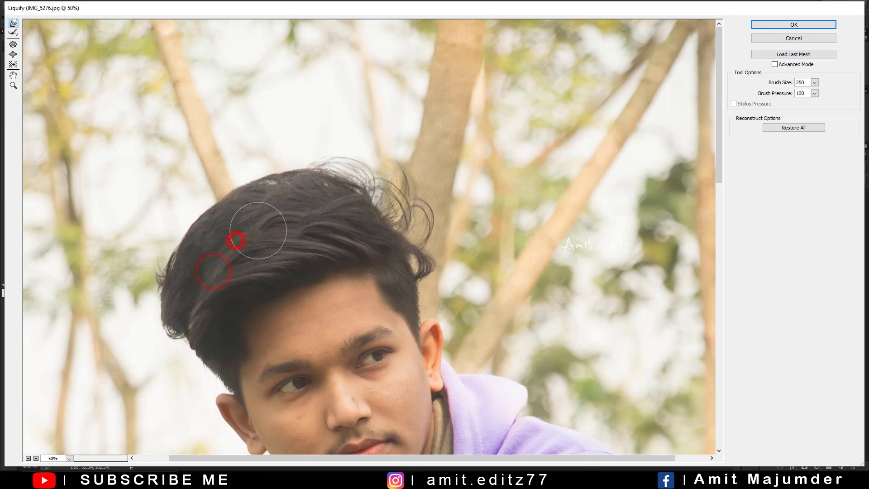
pyautogui.moveTo(257, 226); pyautogui.dragTo(310, 213)
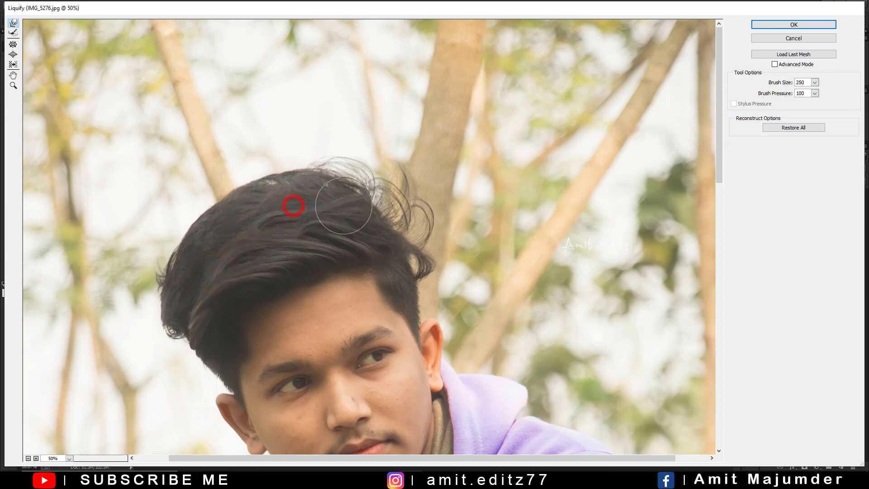
pyautogui.moveTo(357, 232)
pyautogui.mouseDown()
pyautogui.moveTo(241, 258)
pyautogui.moveTo(209, 281)
pyautogui.moveTo(196, 306)
pyautogui.moveTo(183, 297)
pyautogui.mouseUp()
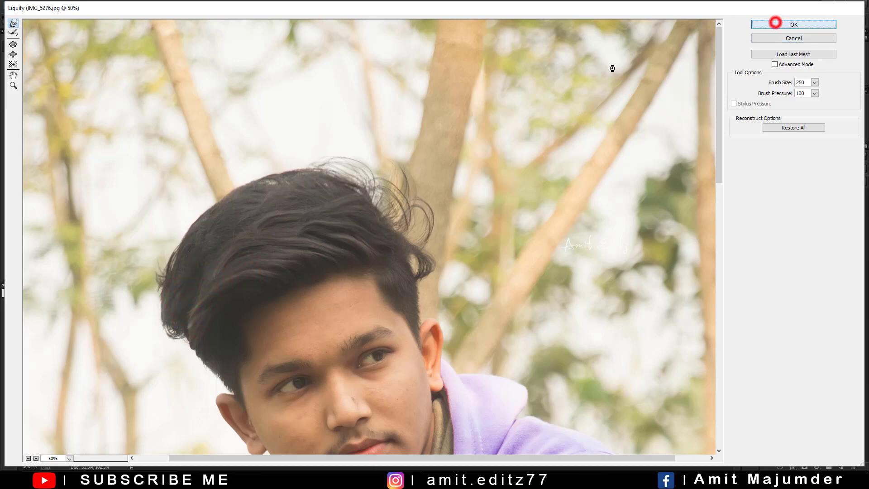
pyautogui.click(775, 23)
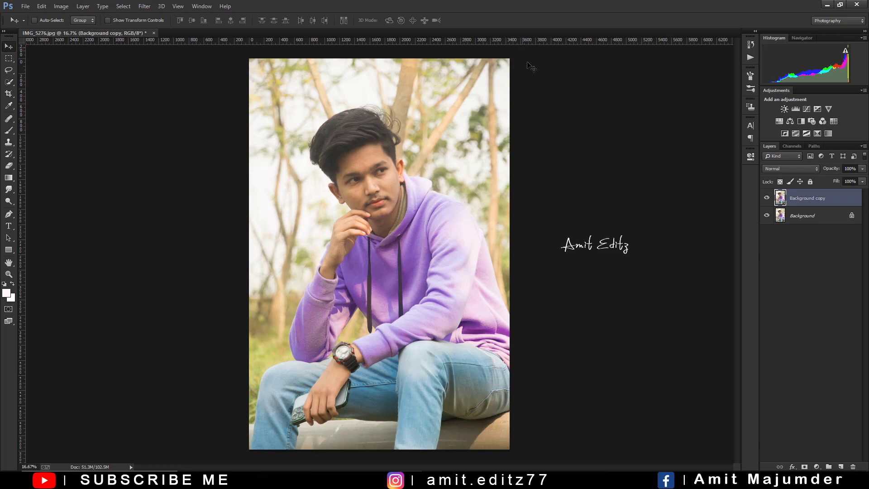
# Duplicate Background copy and start blending the forehead with a 125 px Mixer Brush
pyautogui.scroll(2, 383, 159)
pyautogui.scroll(2, 620, 246)
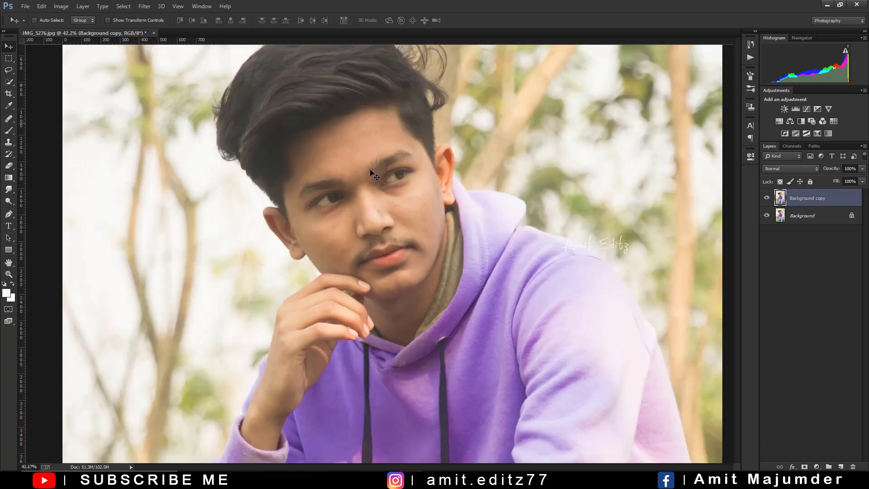
pyautogui.scroll(2, 576, 184)
pyautogui.moveTo(817, 203); pyautogui.dragTo(840, 467)
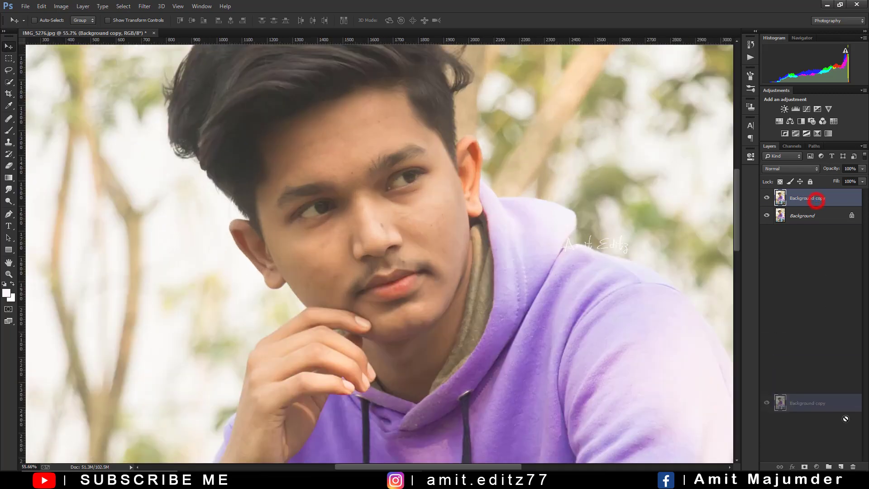
pyautogui.rightClick(10, 131)
pyautogui.click(50, 159)
pyautogui.scroll(2, 344, 136)
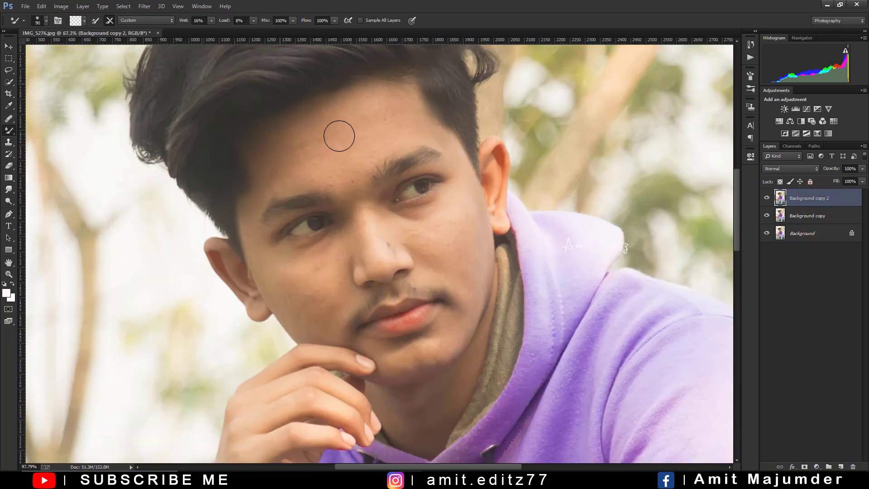
pyautogui.scroll(2, 339, 135)
pyautogui.press(']')
pyautogui.press(']')
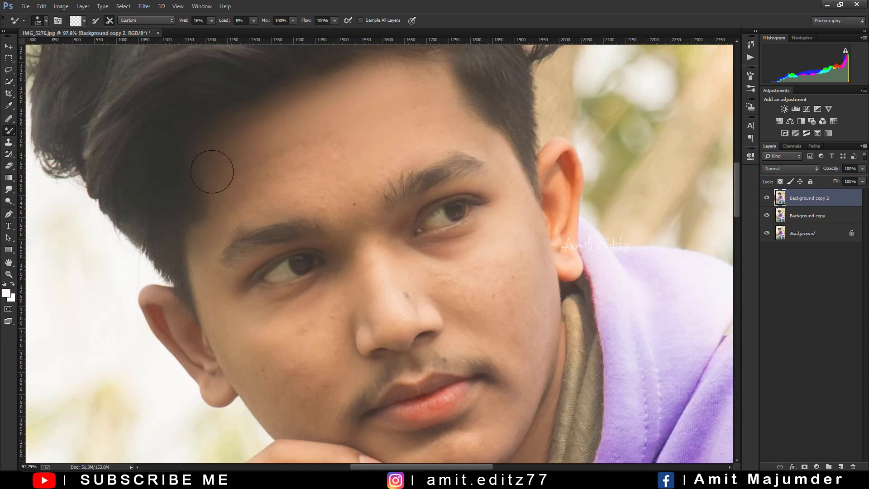
pyautogui.moveTo(252, 163)
pyautogui.mouseDown()
pyautogui.moveTo(314, 149)
pyautogui.moveTo(308, 196)
pyautogui.mouseUp()
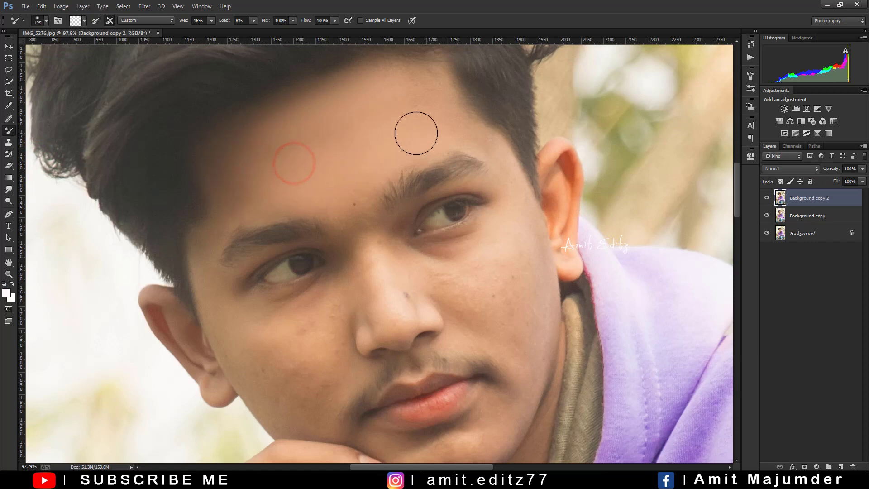
# Blend the forehead, temple and nose skin with a 70 px, then 50 px brush
pyautogui.press('[')
pyautogui.press('[')
pyautogui.press('[')
pyautogui.click(400, 145)
pyautogui.click(442, 137)
pyautogui.click(487, 143)
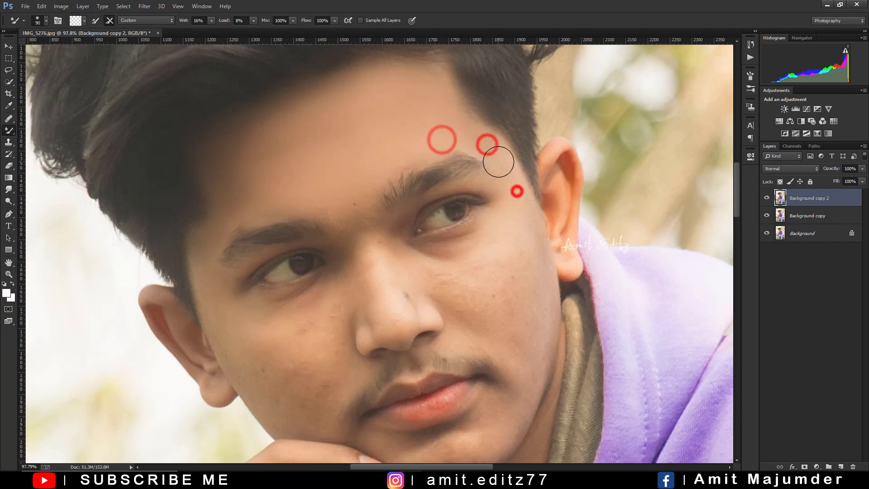
pyautogui.click(422, 155)
pyautogui.press('[')
pyautogui.press('[')
pyautogui.click(386, 295)
pyautogui.click(400, 311)
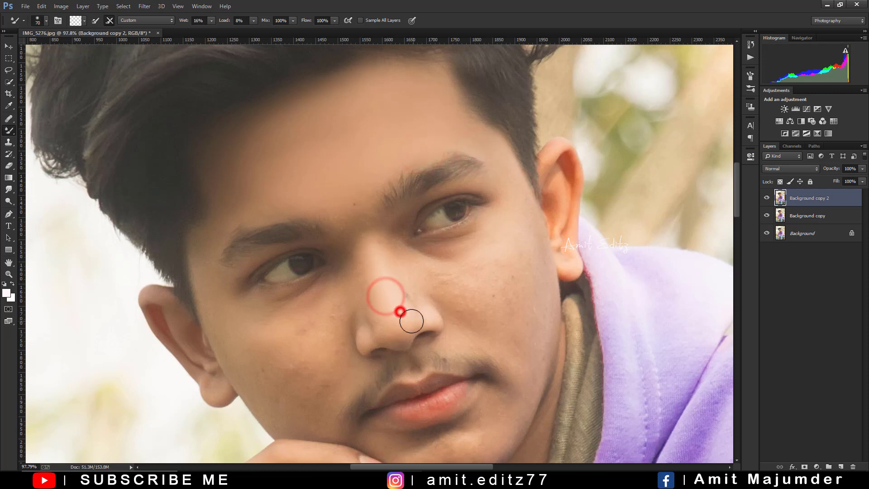
pyautogui.click(394, 326)
pyautogui.click(404, 339)
pyautogui.click(415, 323)
pyautogui.click(376, 291)
# Blend the nose bridge, brows, temple, cheek, jaw and under-eye at 80–100 px
pyautogui.press(']')
pyautogui.press(']')
pyautogui.press(']')
pyautogui.click(361, 211)
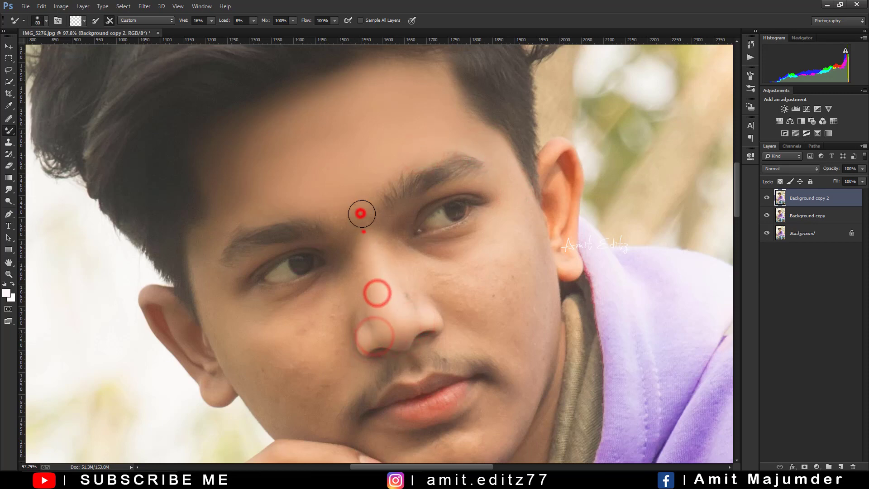
pyautogui.click(364, 233)
pyautogui.click(342, 219)
pyautogui.click(297, 207)
pyautogui.click(229, 219)
pyautogui.click(211, 238)
pyautogui.press(']')
pyautogui.press(']')
pyautogui.click(227, 312)
pyautogui.click(260, 332)
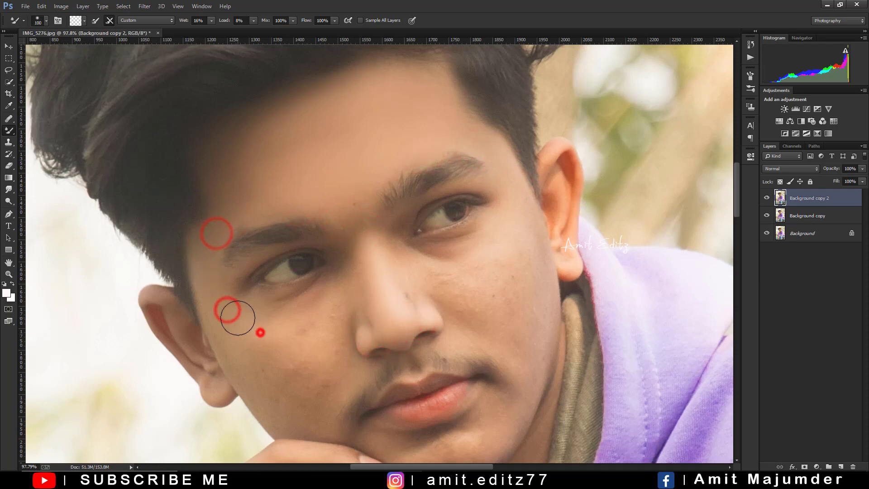
pyautogui.click(303, 326)
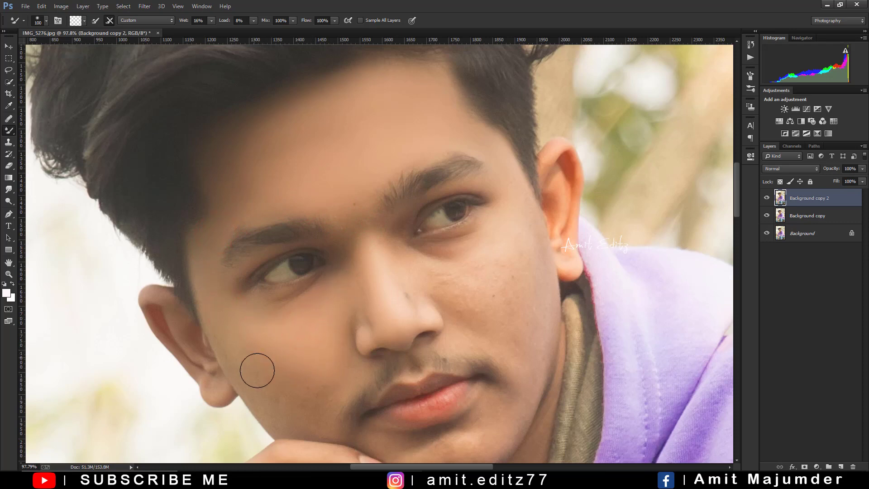
# Blend the jaw, right cheek, nose bridge, eyebrow end and ear skin
pyautogui.press('[')
pyautogui.press('[')
pyautogui.click(302, 423)
pyautogui.click(324, 402)
pyautogui.press(']')
pyautogui.press(']')
pyautogui.click(503, 253)
pyautogui.click(413, 297)
pyautogui.click(395, 232)
pyautogui.click(479, 186)
pyautogui.click(555, 184)
pyautogui.press(']')
pyautogui.click(384, 270)
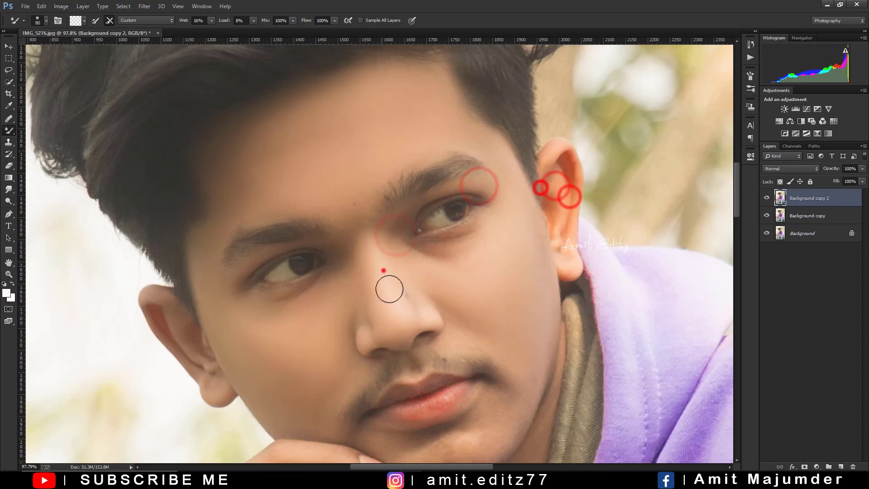
# Blend the left cheek, ear and earlobe at 40 px, then jaw, under-nose and chin at 80 px
pyautogui.moveTo(345, 320); pyautogui.dragTo(405, 257)
pyautogui.click(305, 252)
pyautogui.press('[')
pyautogui.press('[')
pyautogui.press('[')
pyautogui.click(226, 239)
pyautogui.click(220, 261)
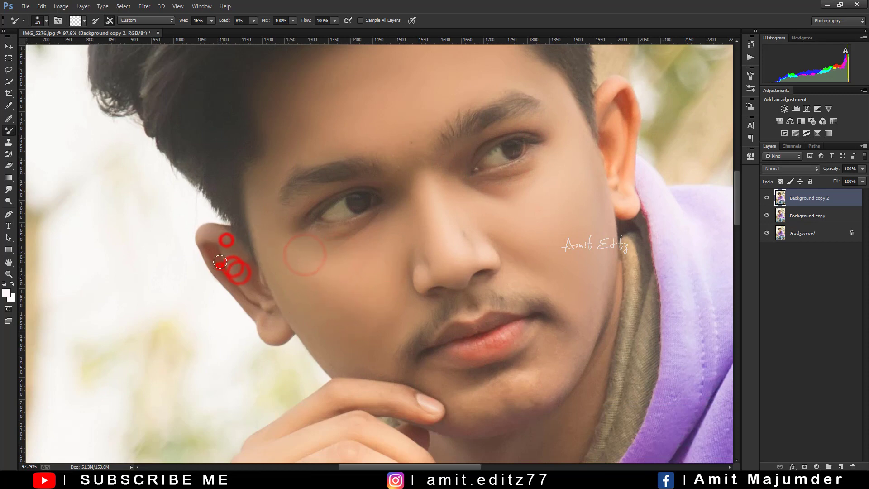
pyautogui.click(258, 295)
pyautogui.click(309, 331)
pyautogui.press(']')
pyautogui.press(']')
pyautogui.press(']')
pyautogui.click(400, 297)
pyautogui.click(396, 320)
pyautogui.click(376, 364)
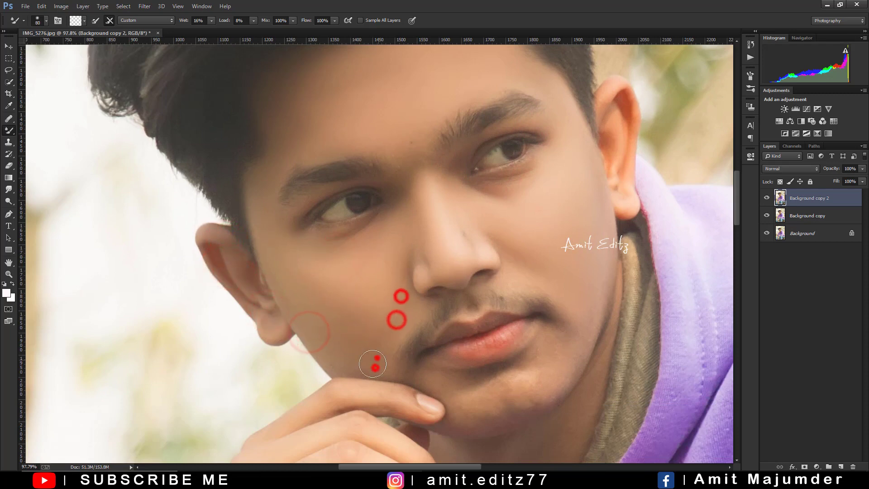
pyautogui.click(512, 381)
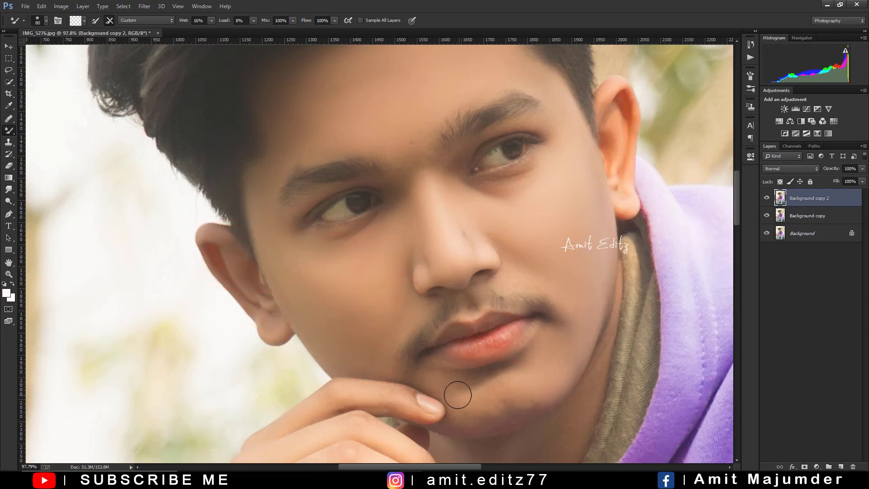
# Blend the cheeks, mouth area, chin, under-chin and neck skin
pyautogui.click(502, 393)
pyautogui.click(531, 274)
pyautogui.click(516, 248)
pyautogui.click(575, 220)
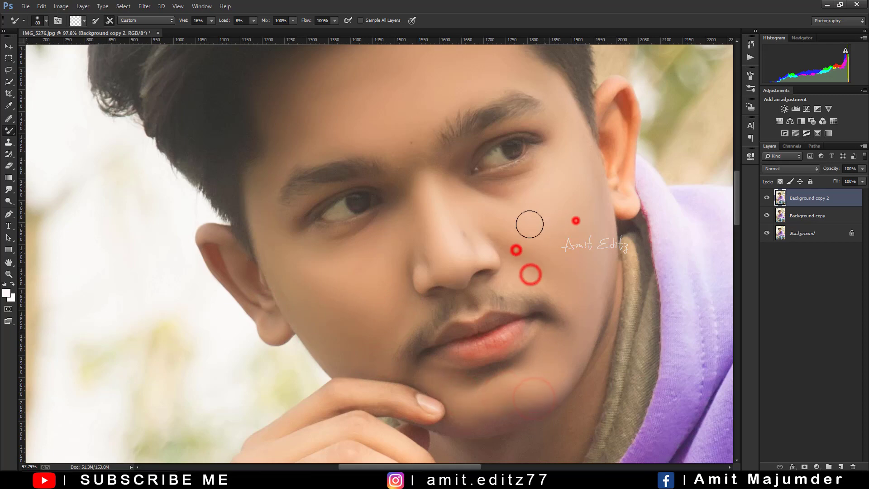
pyautogui.click(409, 178)
pyautogui.click(395, 147)
pyautogui.scroll(-5, 379, 148)
pyautogui.click(421, 260)
pyautogui.click(440, 237)
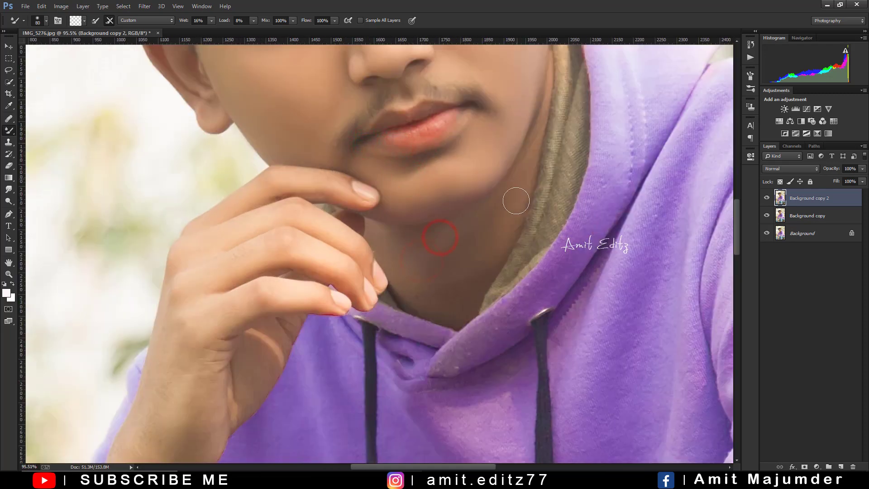
# Blend the skin on the fingers, knuckles, wrist and back of the hand
pyautogui.click(230, 277)
pyautogui.scroll(-2, 238, 213)
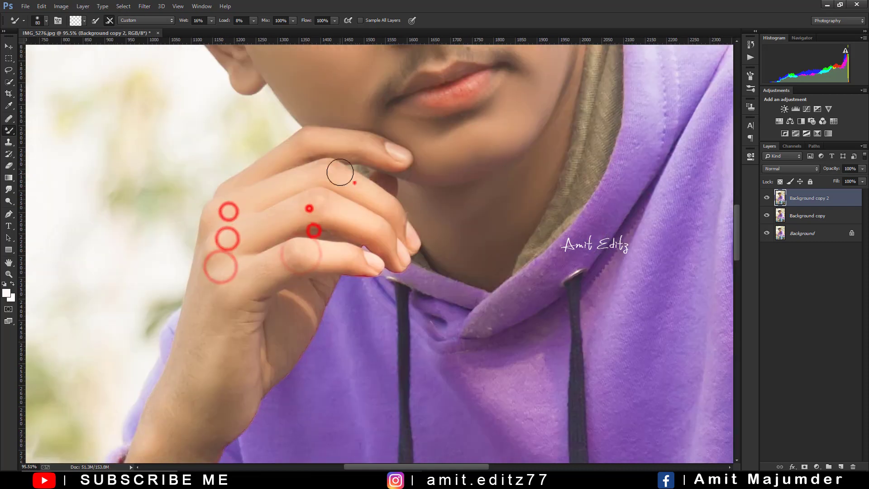
pyautogui.click(355, 181)
pyautogui.click(233, 275)
pyautogui.click(317, 254)
pyautogui.click(245, 272)
pyautogui.scroll(-3, 215, 317)
pyautogui.click(271, 194)
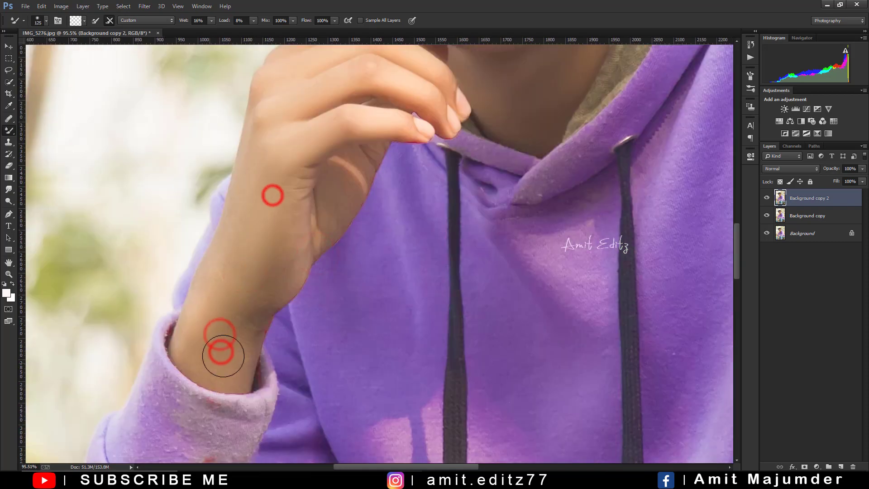
pyautogui.click(243, 307)
pyautogui.click(338, 201)
# Blend the hand holding the phone, knuckles and wrist, then zoom out
pyautogui.scroll(-5, 324, 282)
pyautogui.scroll(3, 324, 282)
pyautogui.click(357, 198)
pyautogui.click(314, 264)
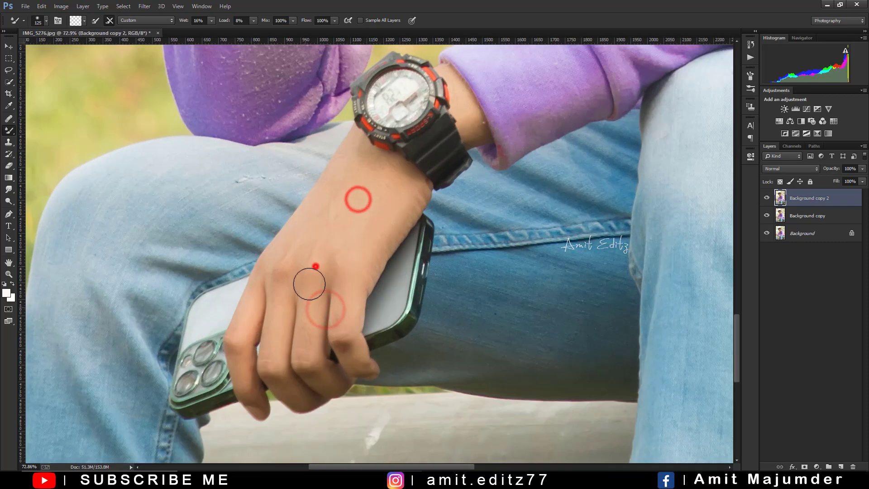
pyautogui.click(283, 271)
pyautogui.click(241, 336)
pyautogui.press('[')
pyautogui.press('[')
pyautogui.click(468, 126)
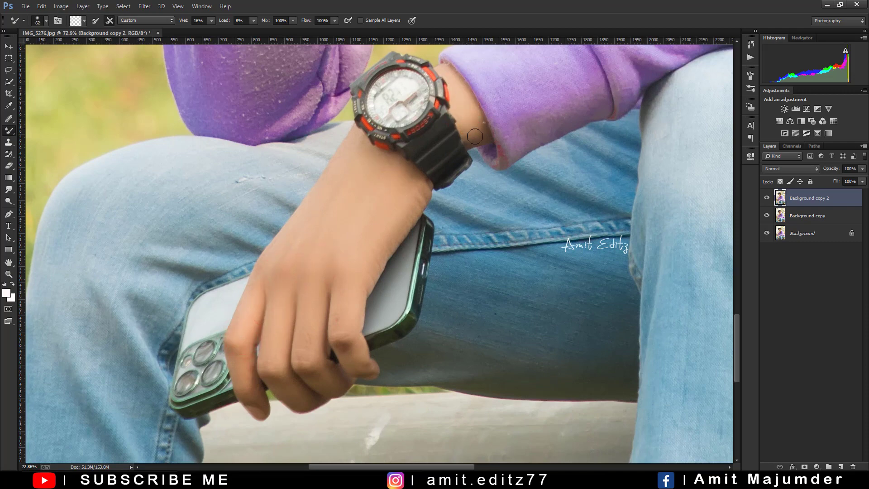
pyautogui.scroll(-2, 475, 137)
pyautogui.scroll(-3, 271, 226)
pyautogui.scroll(-1, 75, 307)
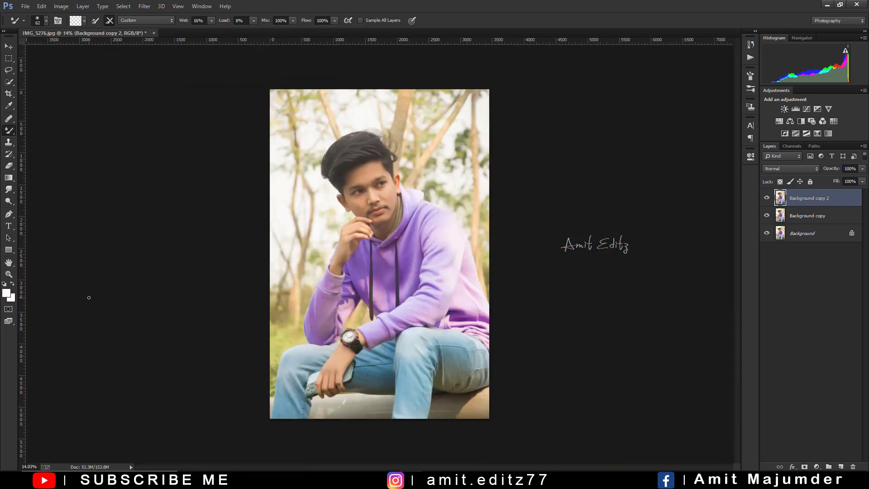
# Stamp a new layer and in Camera Raw raise Contrast to +39, easing shadows toward zero
pyautogui.hotkey('ctrl', 'j')
pyautogui.click(145, 7)
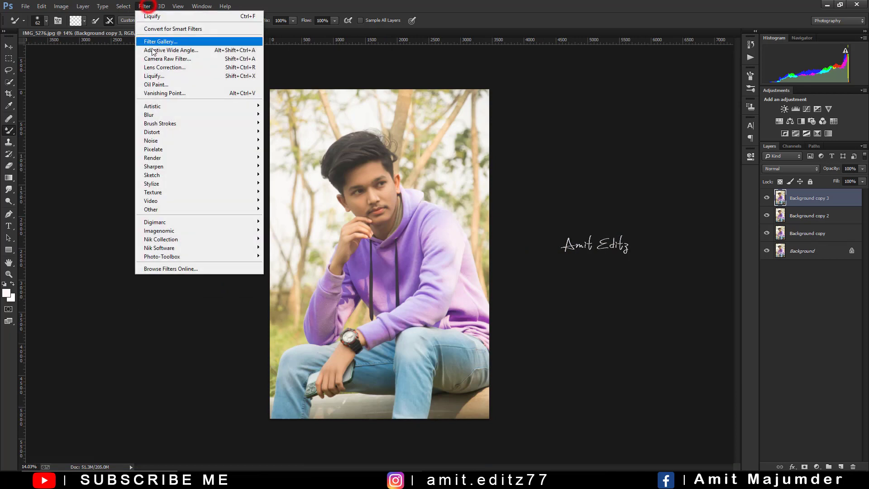
pyautogui.click(157, 58)
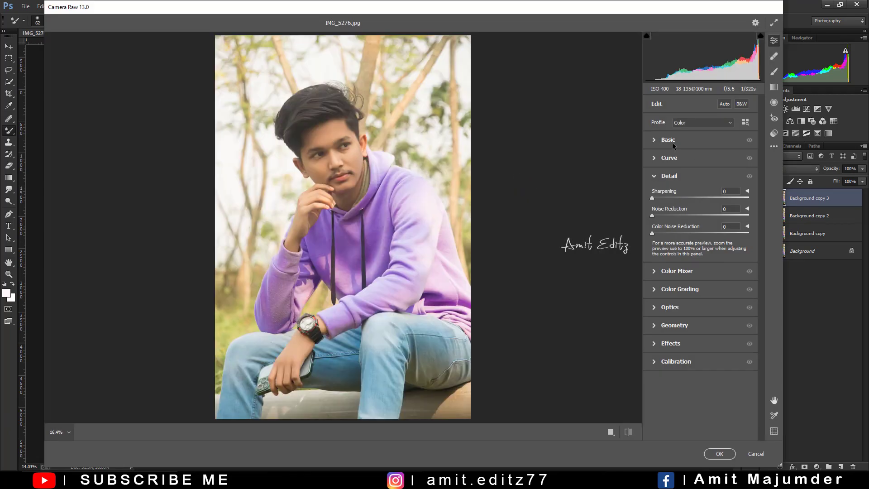
pyautogui.click(673, 143)
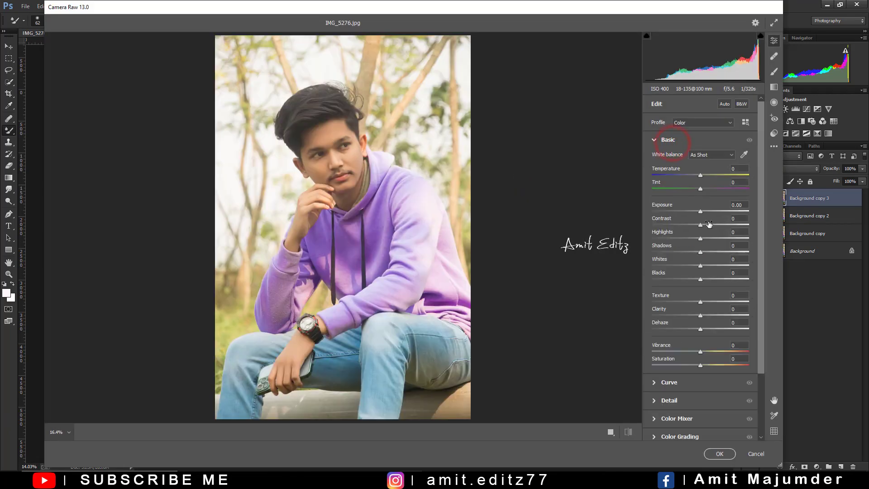
pyautogui.moveTo(699, 225)
pyautogui.mouseDown()
pyautogui.moveTo(720, 225)
pyautogui.moveTo(635, 250)
pyautogui.mouseUp()
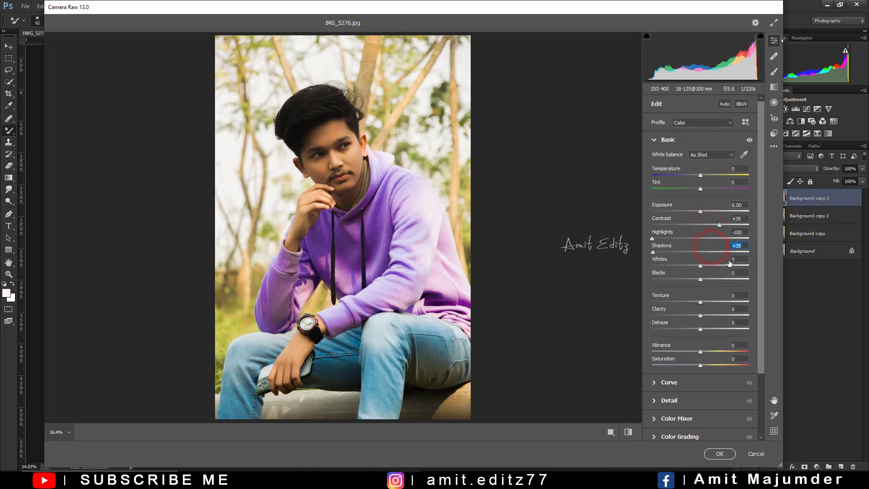
pyautogui.moveTo(720, 252)
pyautogui.mouseDown()
pyautogui.moveTo(659, 264)
pyautogui.moveTo(683, 267)
pyautogui.moveTo(695, 284)
pyautogui.mouseUp()
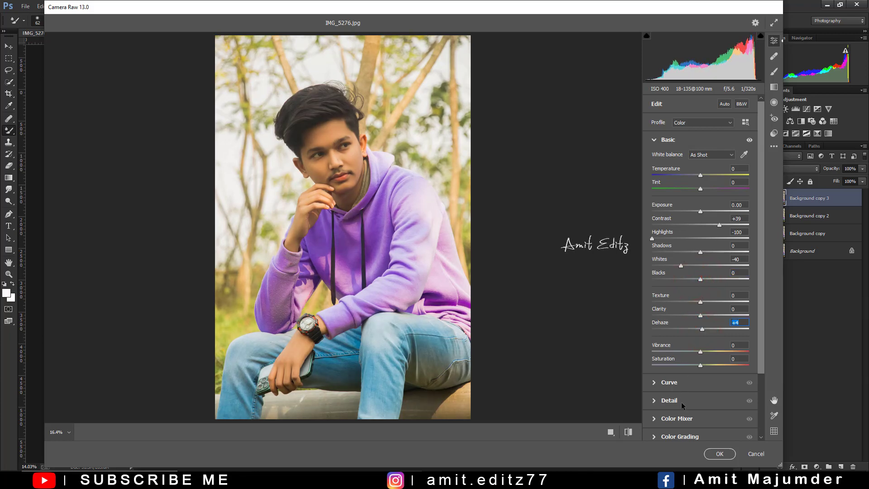
# Set Yellows saturation to -100 and Purples to -12, then apply the Camera Raw grade
pyautogui.click(679, 419)
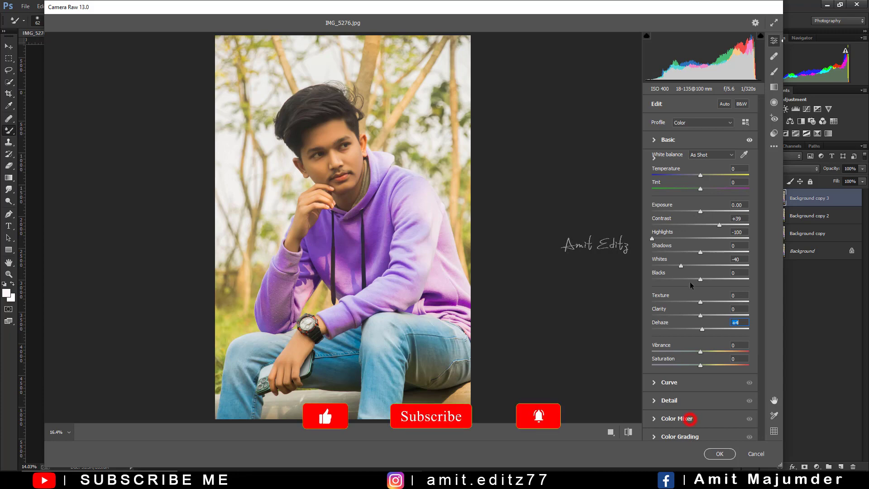
pyautogui.click(681, 222)
pyautogui.moveTo(699, 269); pyautogui.dragTo(625, 270)
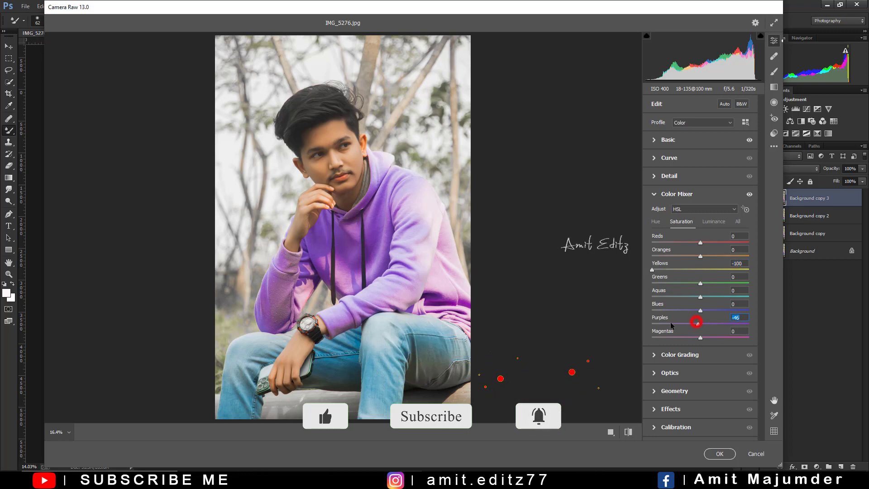
pyautogui.moveTo(672, 325)
pyautogui.mouseDown()
pyautogui.moveTo(720, 324)
pyautogui.moveTo(698, 324)
pyautogui.mouseUp()
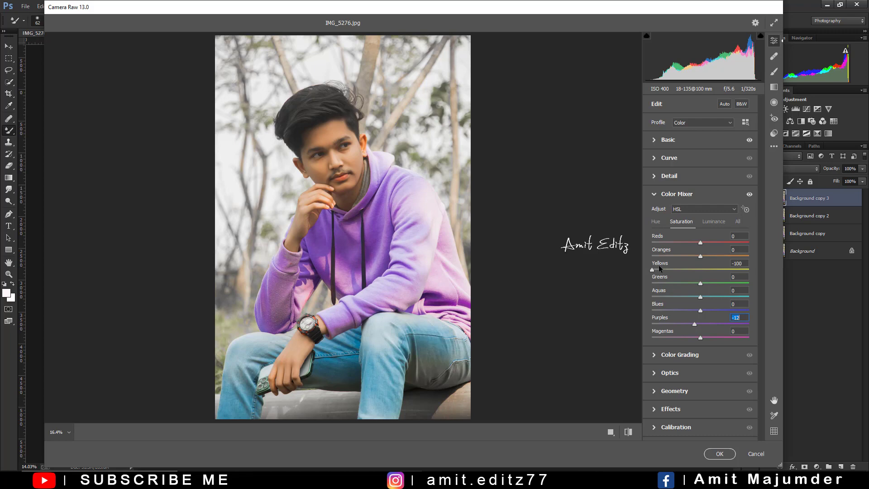
pyautogui.click(718, 454)
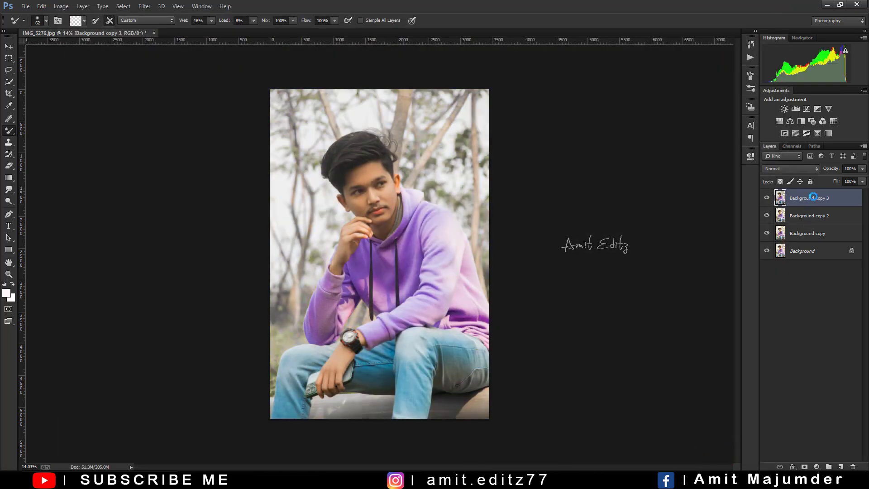
# Duplicate the graded layer; in Camera Raw set Yellows/Greens hue -100 and brighten Oranges luminance
pyautogui.moveTo(817, 226); pyautogui.dragTo(844, 467)
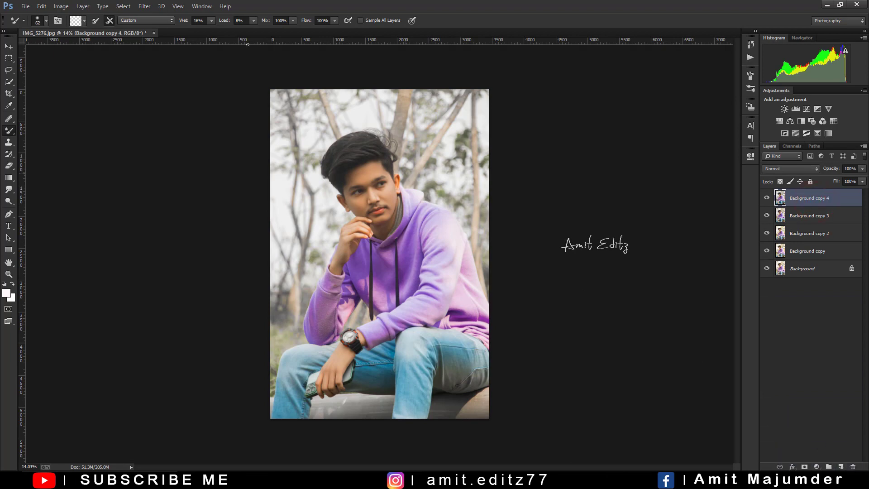
pyautogui.click(145, 6)
pyautogui.click(159, 58)
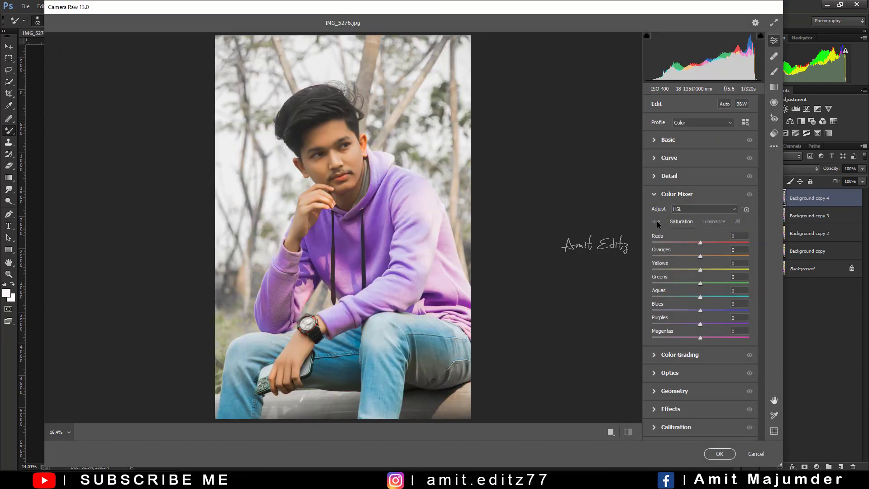
pyautogui.click(657, 222)
pyautogui.write('-100')
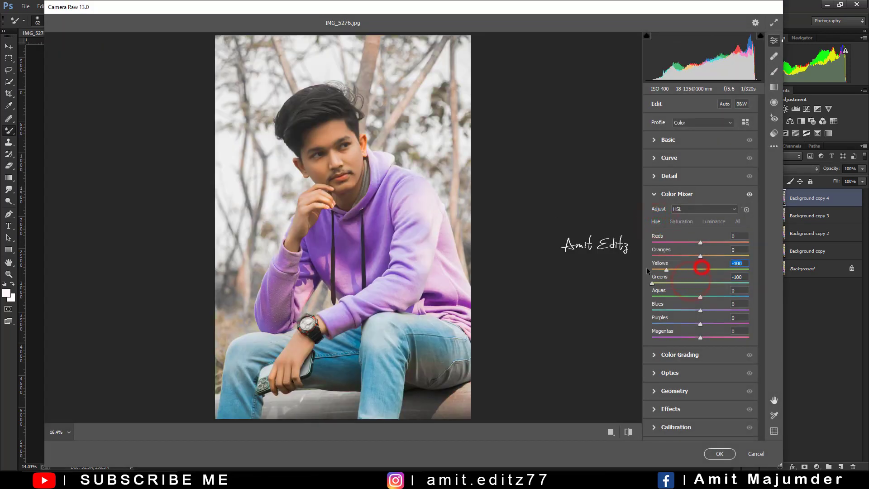
pyautogui.click(713, 222)
pyautogui.moveTo(701, 254); pyautogui.dragTo(716, 256)
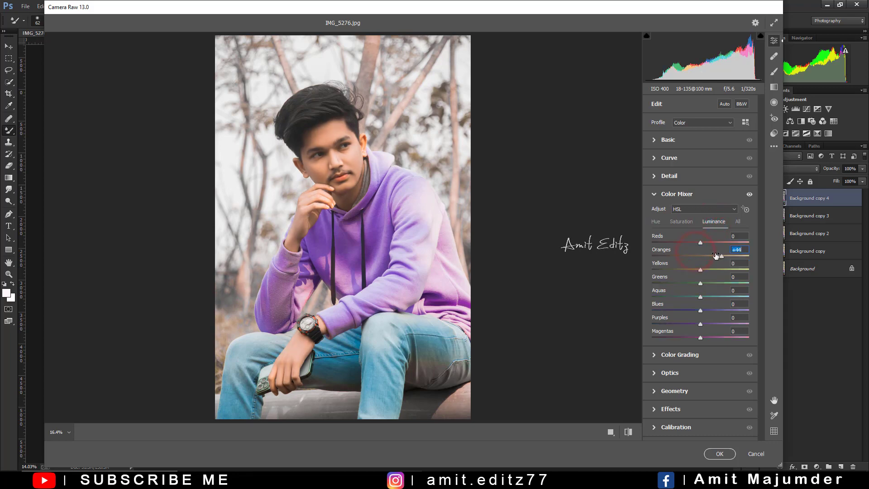
# Add a -43 vignette with midpoint 36, and set Blues saturation -55, Purples -7
pyautogui.click(683, 409)
pyautogui.moveTo(694, 307); pyautogui.dragTo(679, 307)
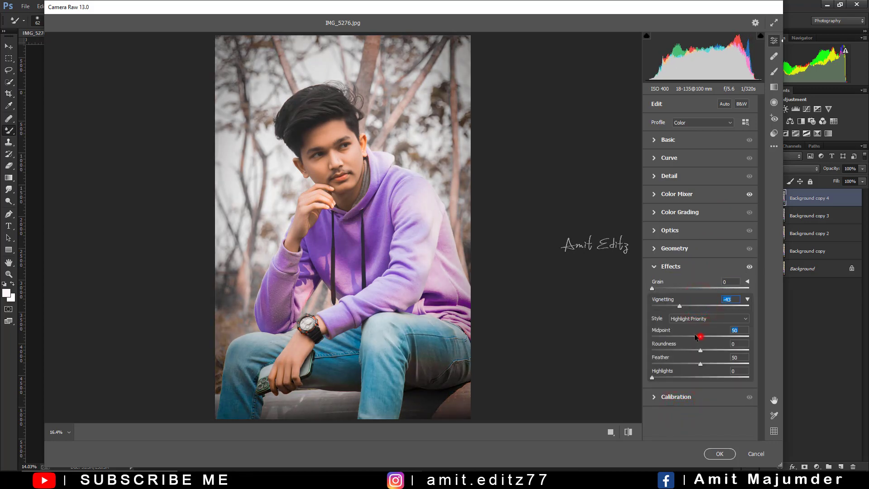
pyautogui.moveTo(701, 338)
pyautogui.mouseDown()
pyautogui.moveTo(686, 337)
pyautogui.moveTo(696, 364)
pyautogui.mouseUp()
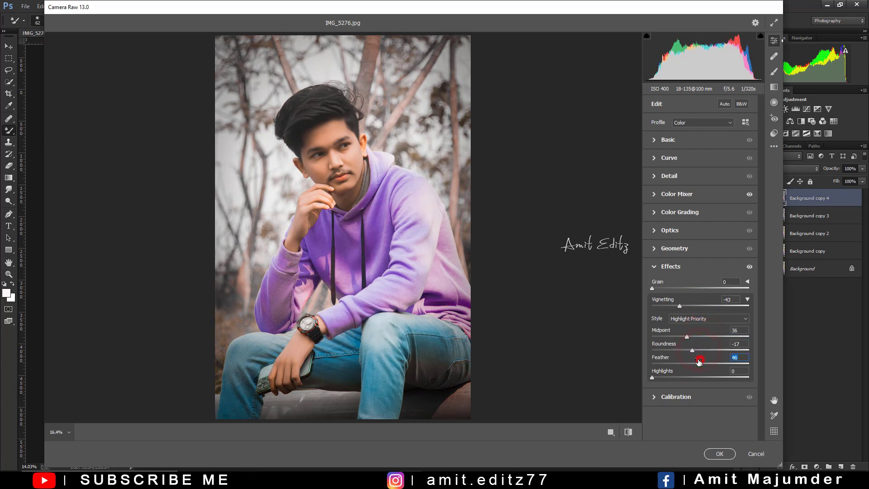
pyautogui.click(677, 193)
pyautogui.click(678, 222)
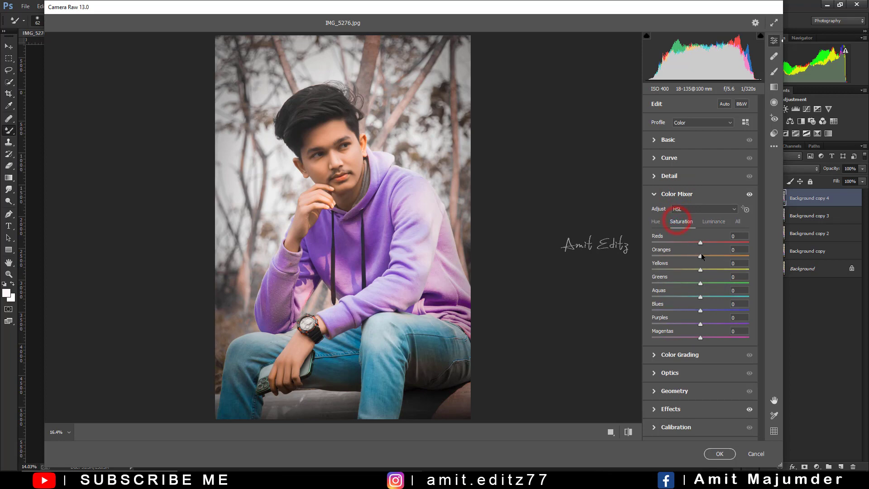
pyautogui.moveTo(701, 256); pyautogui.dragTo(681, 255)
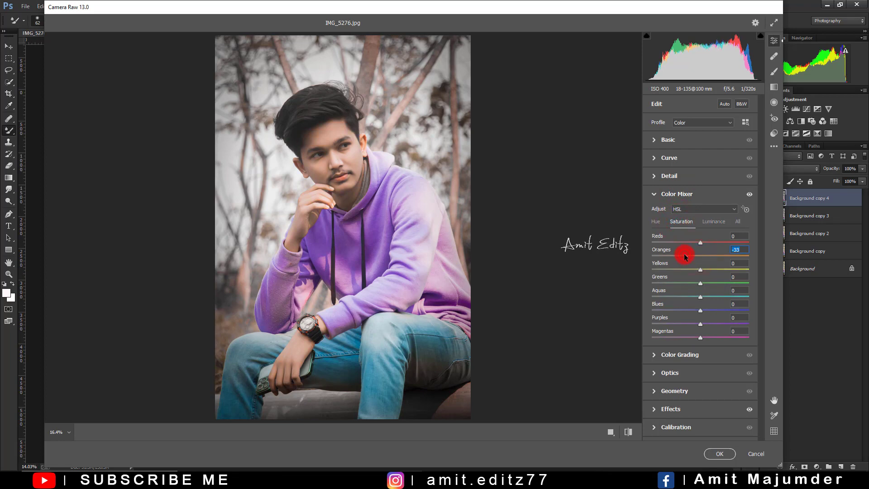
pyautogui.doubleClick(681, 253)
pyautogui.moveTo(700, 324)
pyautogui.mouseDown()
pyautogui.moveTo(667, 320)
pyautogui.moveTo(697, 325)
pyautogui.mouseUp()
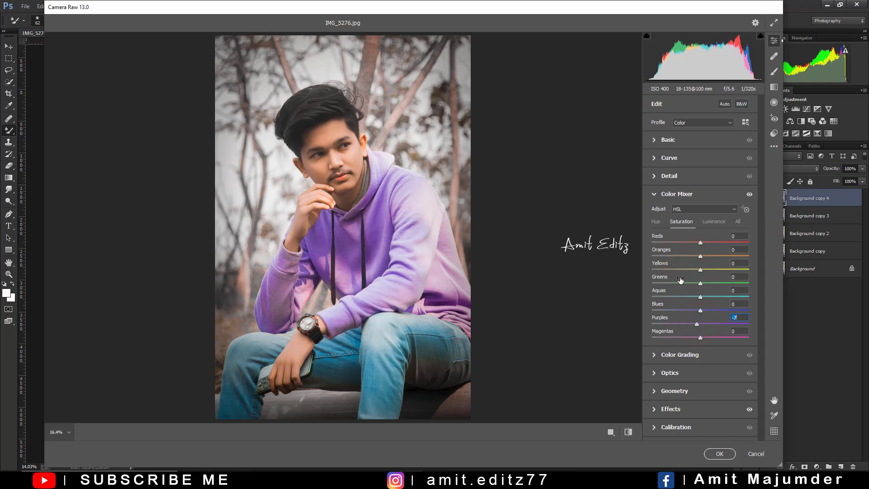
pyautogui.moveTo(696, 311); pyautogui.dragTo(674, 312)
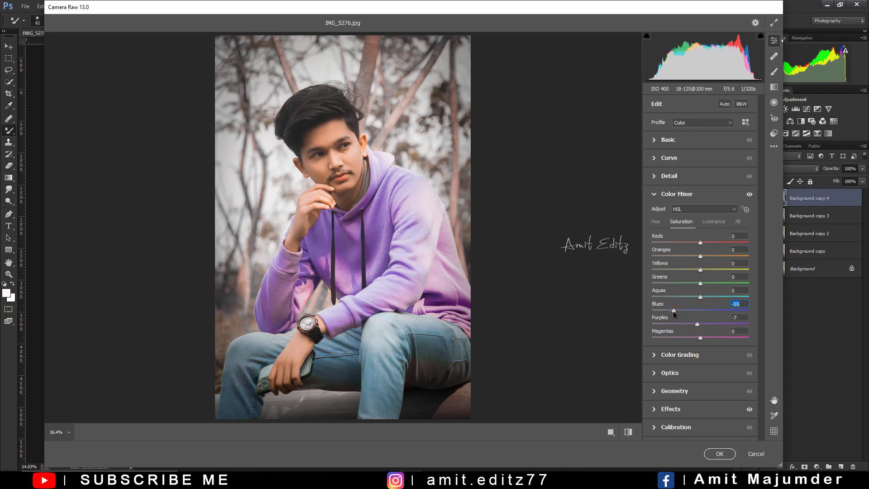
# Set Sharpening to 24 and apply the Camera Raw edits
pyautogui.click(672, 176)
pyautogui.click(662, 198)
pyautogui.moveTo(662, 198); pyautogui.dragTo(668, 199)
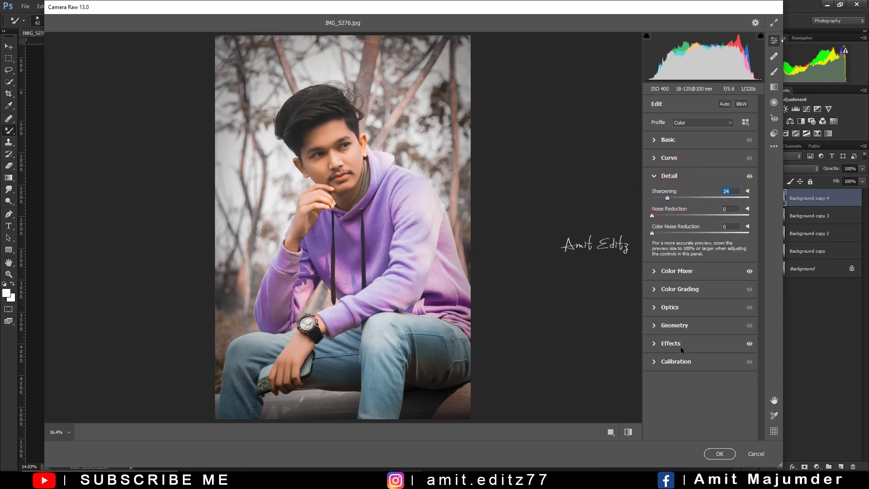
pyautogui.click(719, 453)
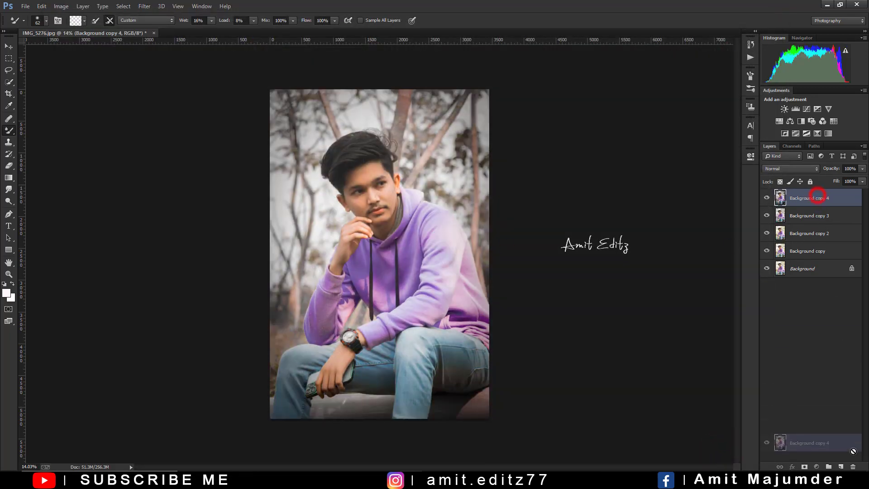
# Duplicate the graded layer, then add Selective Color with Blacks at Cyan +3, Magenta +6, Yellow -2, Black -3
pyautogui.moveTo(810, 198); pyautogui.dragTo(841, 466)
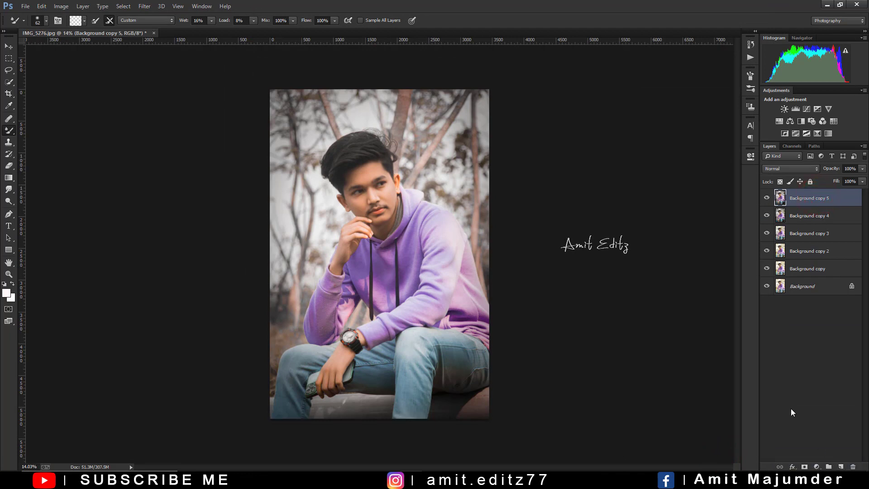
pyautogui.click(817, 466)
pyautogui.click(813, 461)
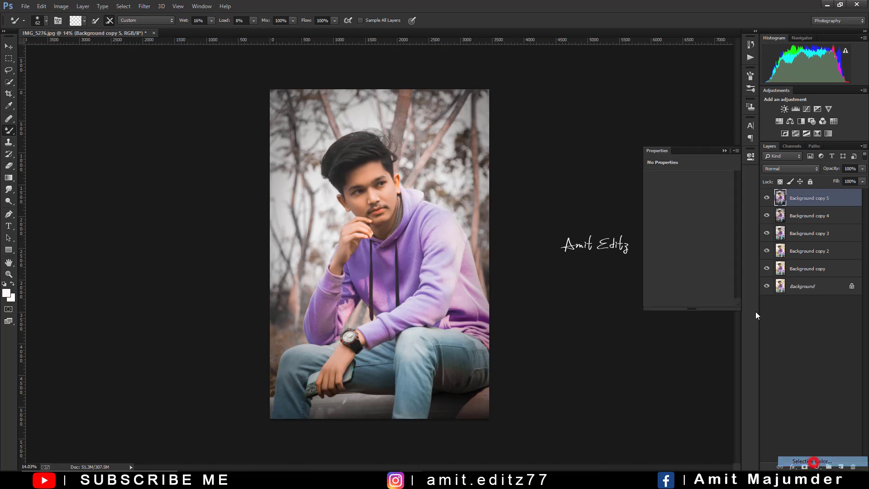
pyautogui.click(674, 190)
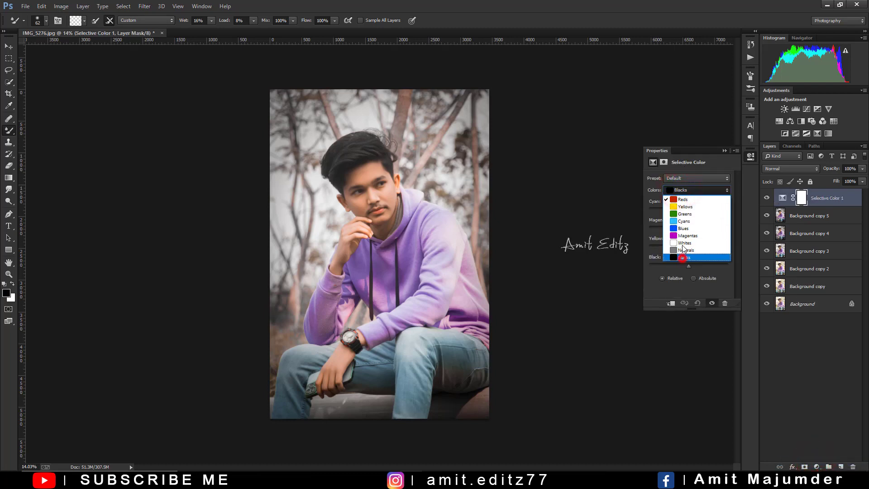
pyautogui.click(682, 257)
pyautogui.moveTo(688, 209); pyautogui.dragTo(688, 264)
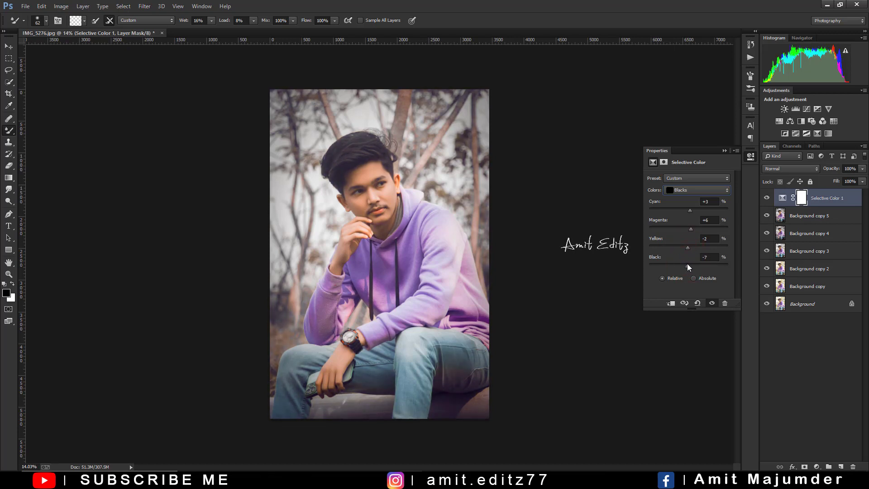
pyautogui.click(724, 151)
pyautogui.click(816, 466)
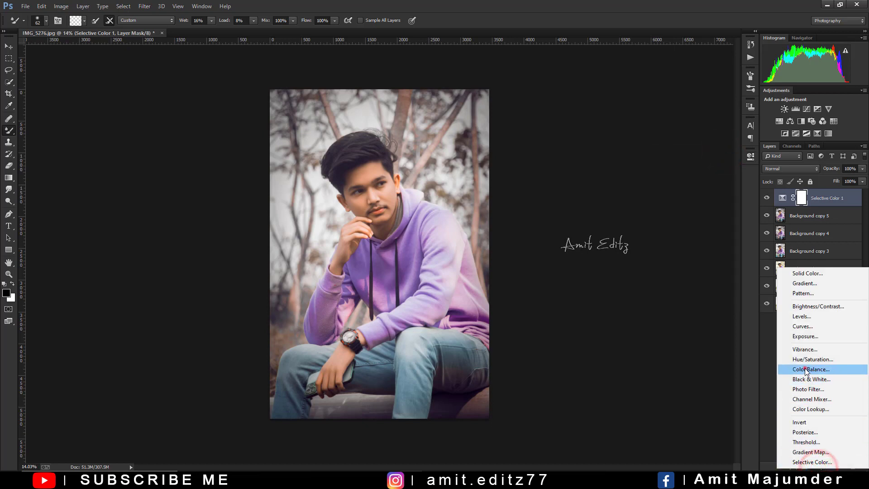
# Add a Color Balance layer with Highlights Cyan/Red -7 and Yellow/Blue -2
pyautogui.click(805, 369)
pyautogui.click(682, 179)
pyautogui.click(681, 203)
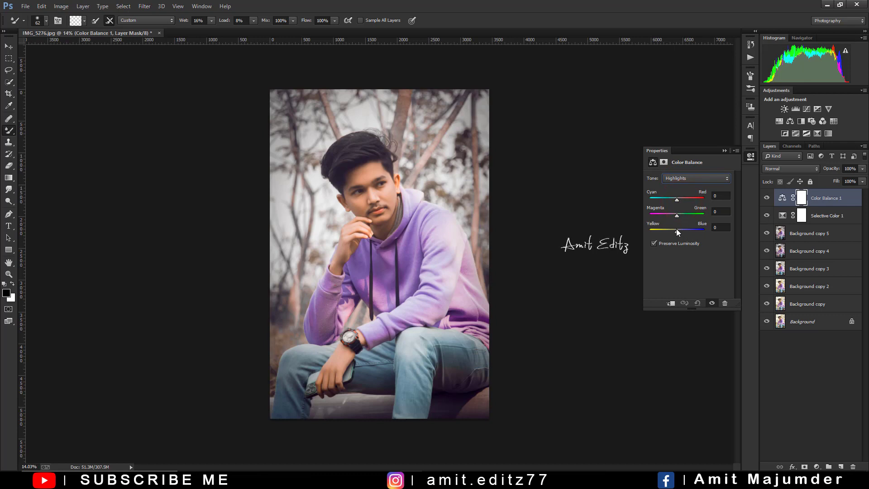
pyautogui.moveTo(676, 229); pyautogui.dragTo(676, 230)
pyautogui.moveTo(677, 199); pyautogui.dragTo(673, 203)
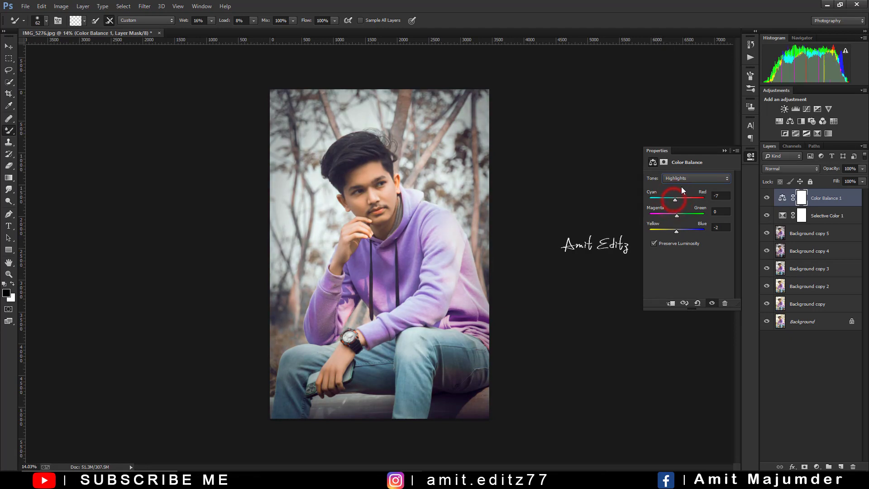
# Set the Shadows Cyan/Red to -2, leaving Yellow/Blue near neutral
pyautogui.click(682, 180)
pyautogui.click(680, 187)
pyautogui.moveTo(677, 198); pyautogui.dragTo(678, 214)
pyautogui.write('0')
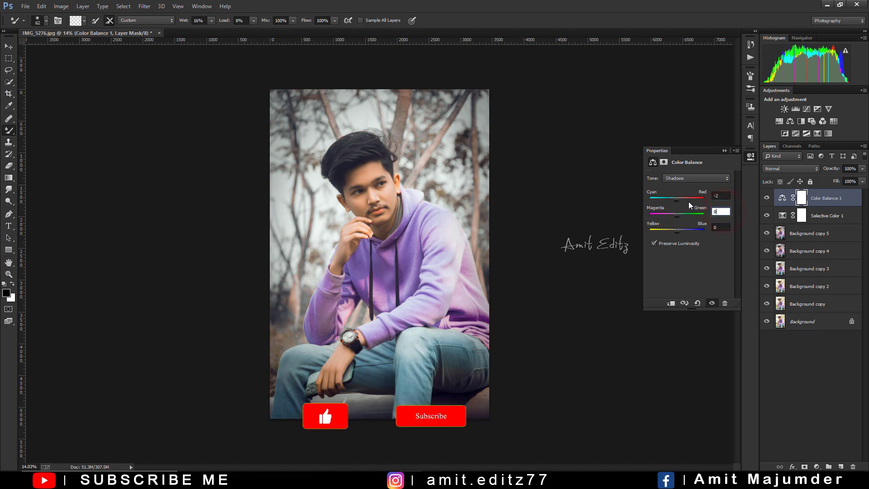
pyautogui.moveTo(680, 230); pyautogui.dragTo(677, 231)
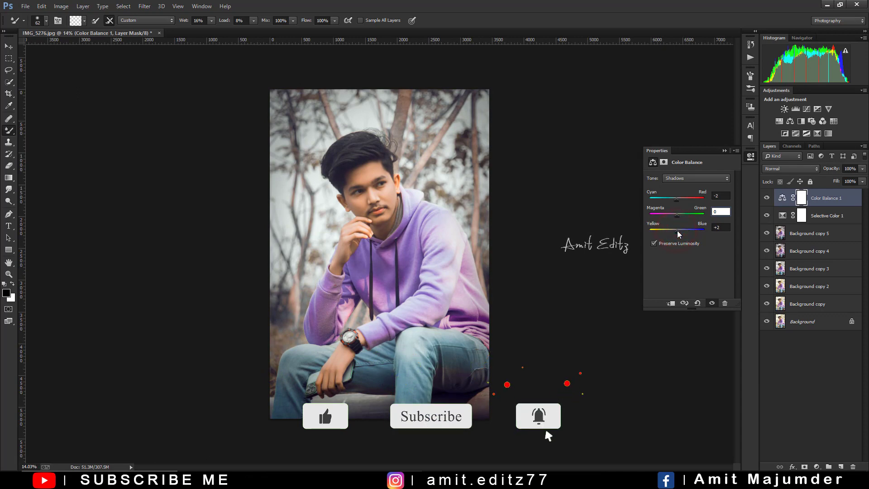
pyautogui.moveTo(677, 230); pyautogui.dragTo(678, 229)
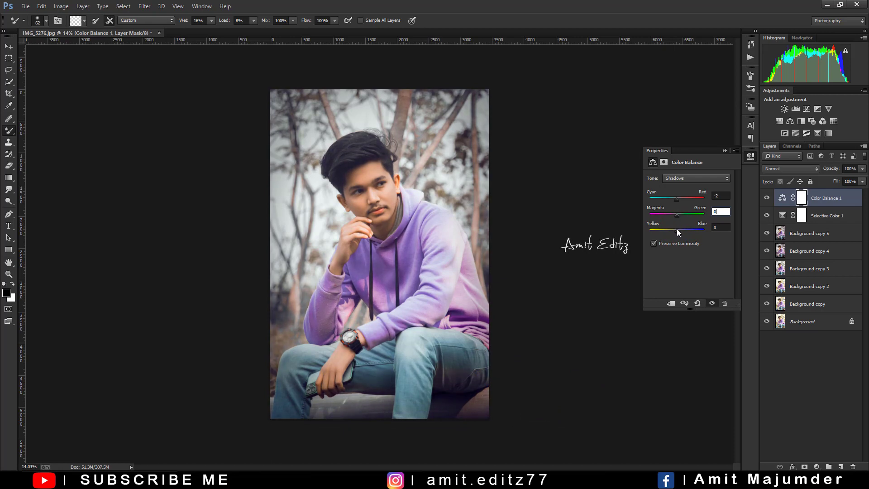
# Return the Midtones Cyan/Red, Magenta/Green and Yellow/Blue values to 0
pyautogui.click(679, 178)
pyautogui.click(678, 195)
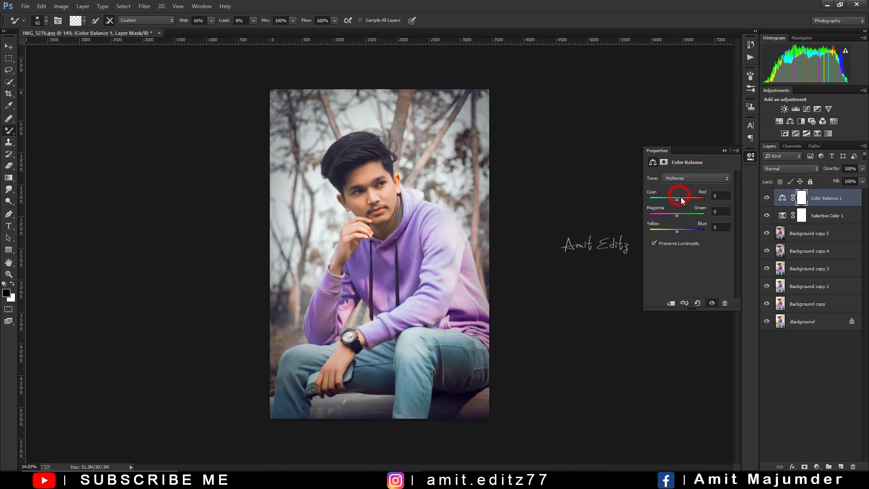
pyautogui.moveTo(677, 199); pyautogui.dragTo(675, 198)
pyautogui.click(719, 196)
pyautogui.write('0')
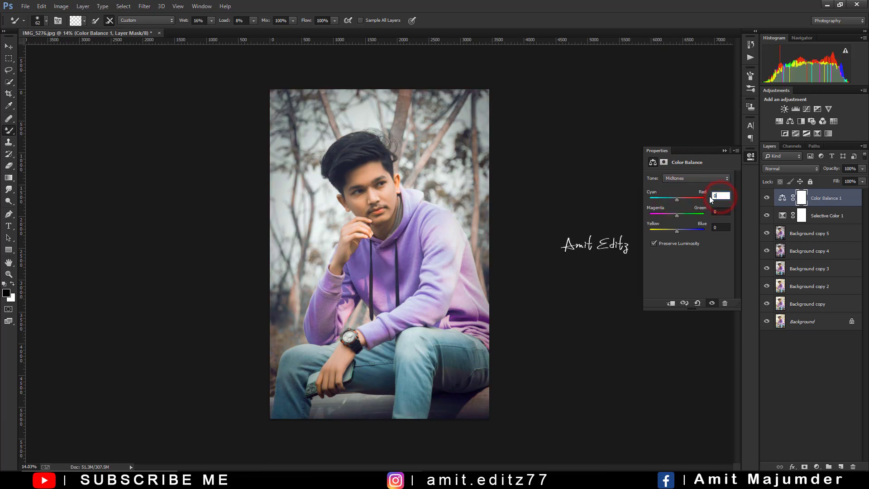
pyautogui.moveTo(677, 213); pyautogui.dragTo(675, 213)
pyautogui.click(721, 212)
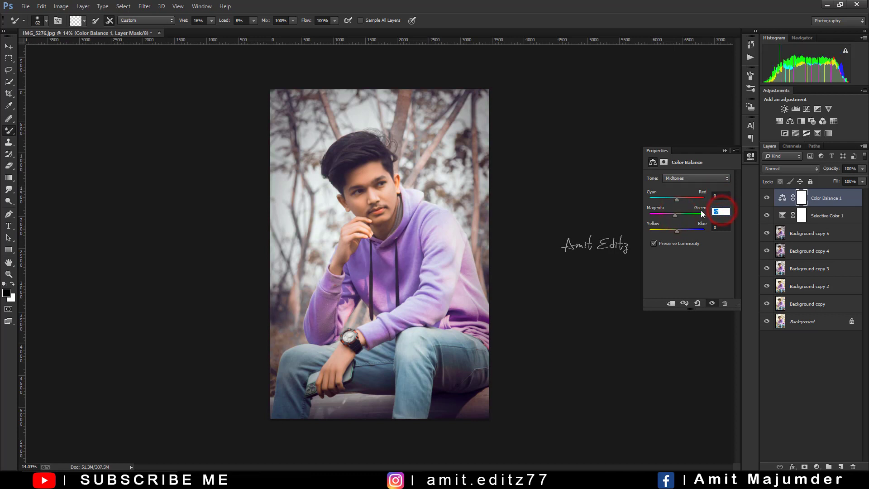
pyautogui.write('0')
pyautogui.moveTo(678, 230); pyautogui.dragTo(676, 230)
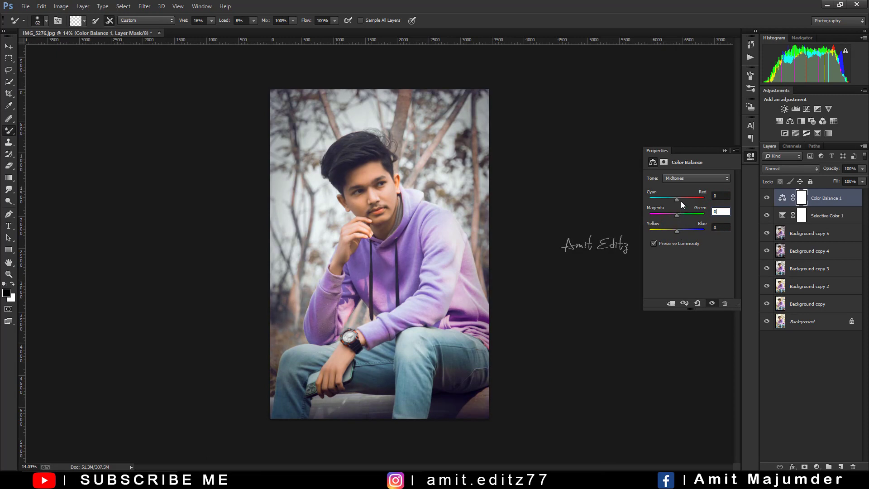
pyautogui.click(724, 151)
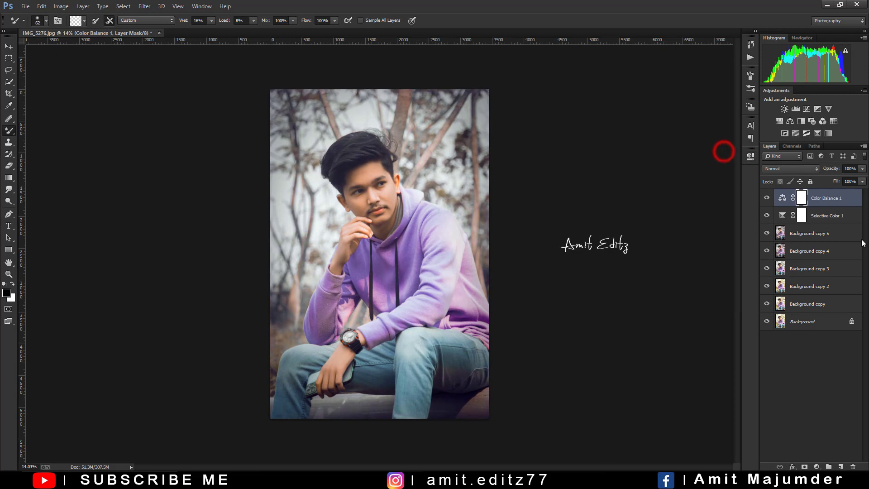
# Merge Selective Color 1 with Background copies 2 through 5 into one layer
pyautogui.keyDown('shift'); pyautogui.click(853, 213); pyautogui.keyUp('shift')
pyautogui.keyDown('shift'); pyautogui.click(838, 233); pyautogui.keyUp('shift')
pyautogui.keyDown('shift'); pyautogui.click(838, 251); pyautogui.keyUp('shift')
pyautogui.keyDown('shift'); pyautogui.click(837, 269); pyautogui.keyUp('shift')
pyautogui.keyDown('shift'); pyautogui.click(836, 286); pyautogui.keyUp('shift')
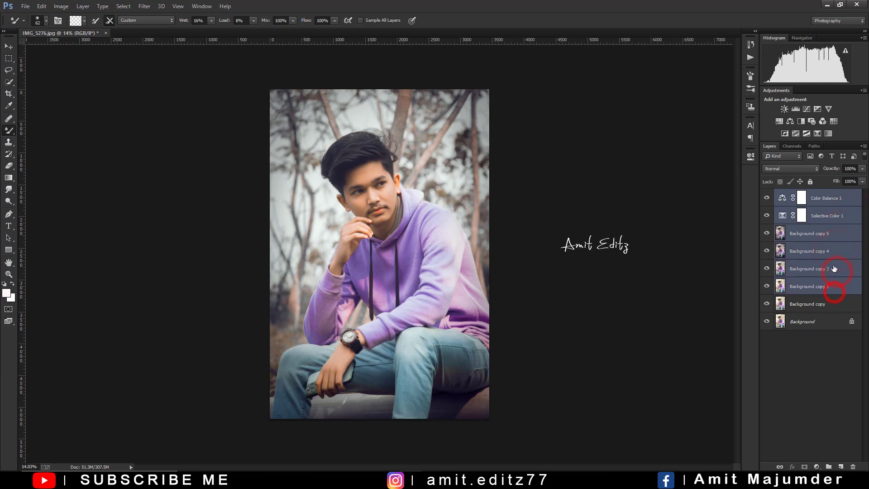
pyautogui.rightClick(835, 290)
pyautogui.click(749, 328)
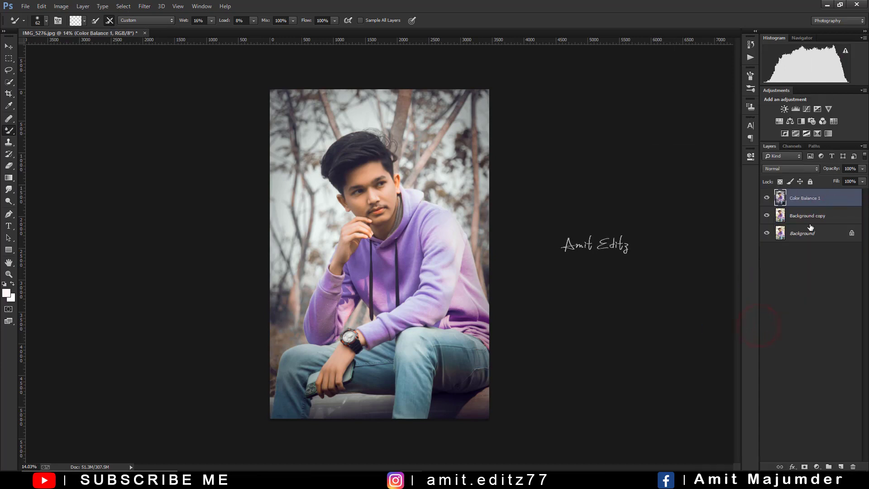
# Duplicate the merged layer and give it a Camera Raw vignette of -29 with midpoint 43
pyautogui.hotkey('ctrl', 'j')
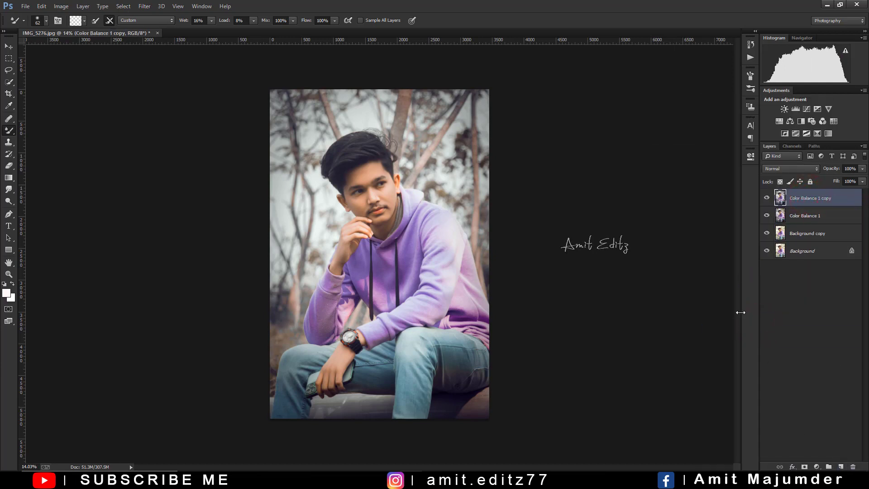
pyautogui.click(144, 6)
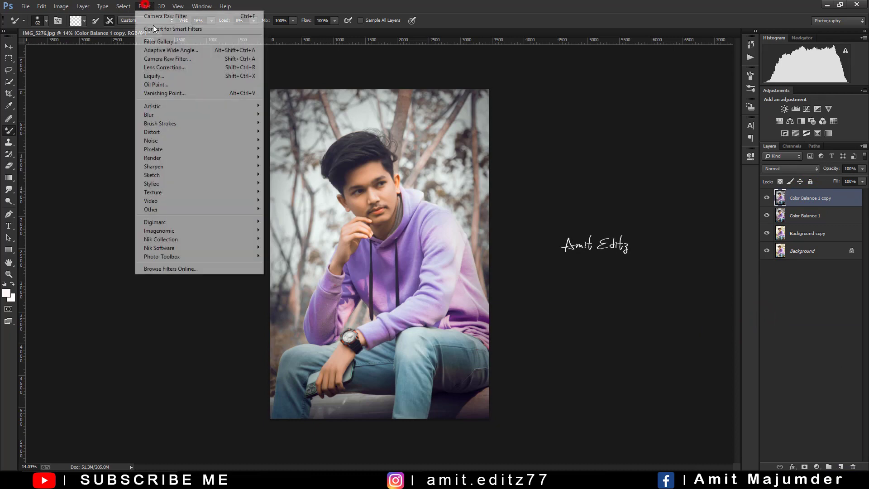
pyautogui.click(165, 58)
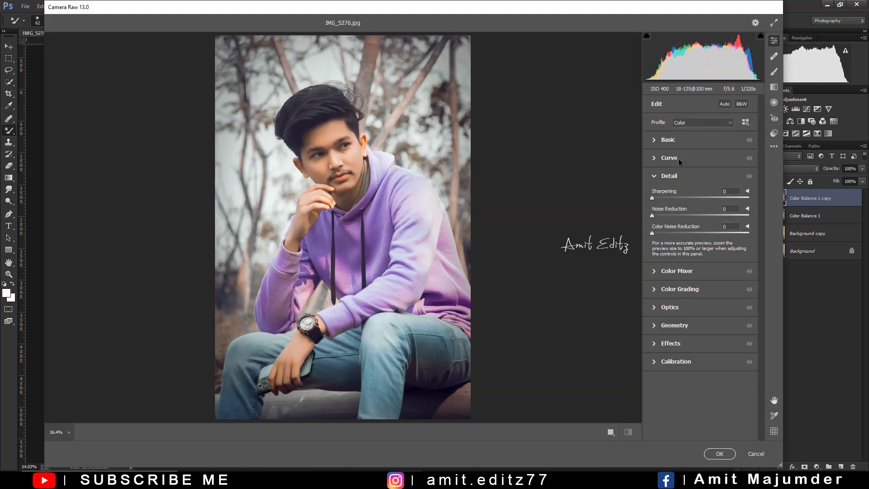
pyautogui.click(670, 361)
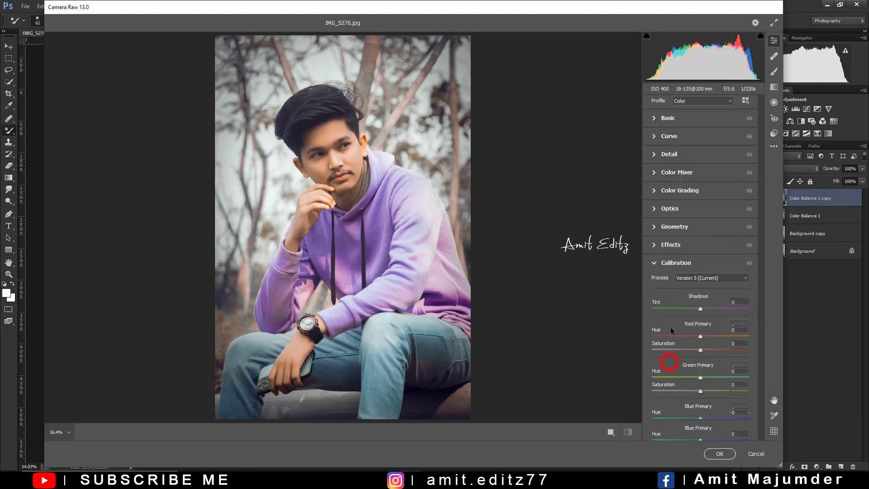
pyautogui.click(672, 245)
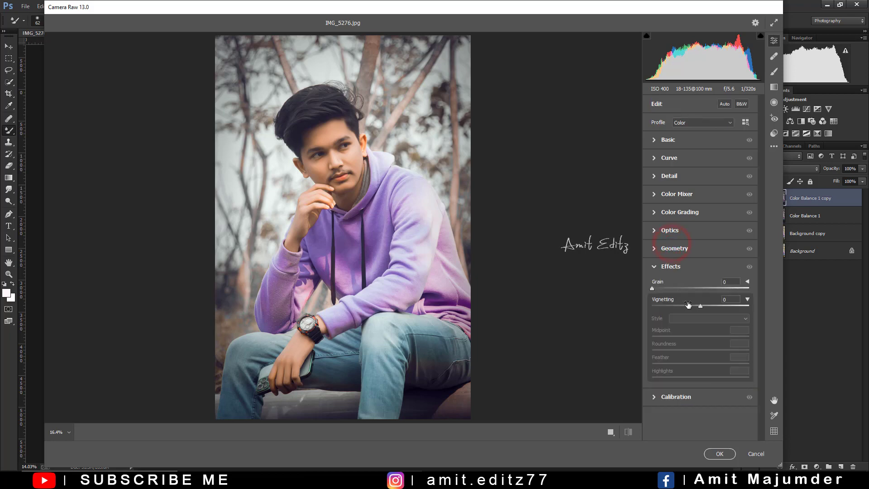
pyautogui.moveTo(700, 303); pyautogui.dragTo(686, 301)
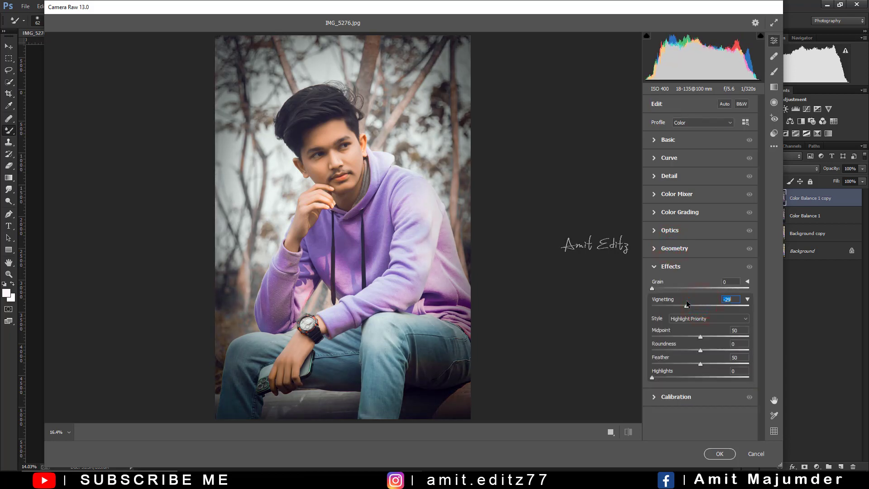
pyautogui.click(697, 335)
pyautogui.moveTo(697, 336); pyautogui.dragTo(702, 363)
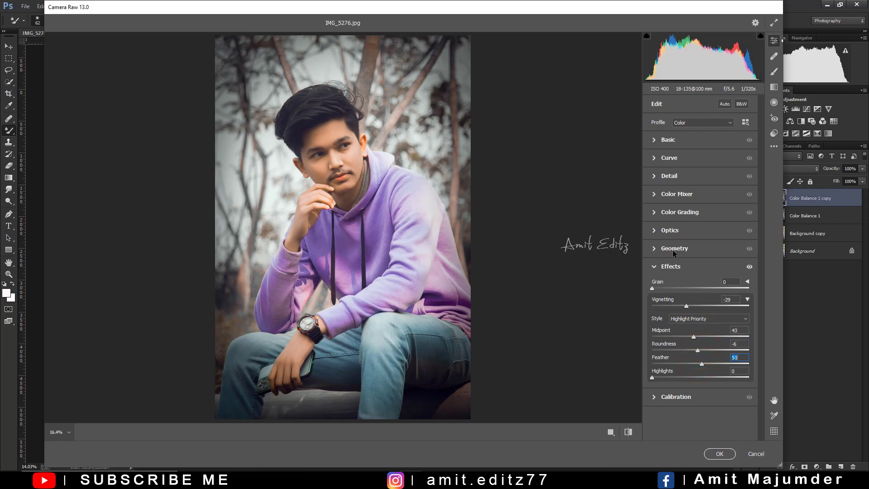
# Set the Color Mixer hue for Greens to -100 and Yellows to -8
pyautogui.click(682, 195)
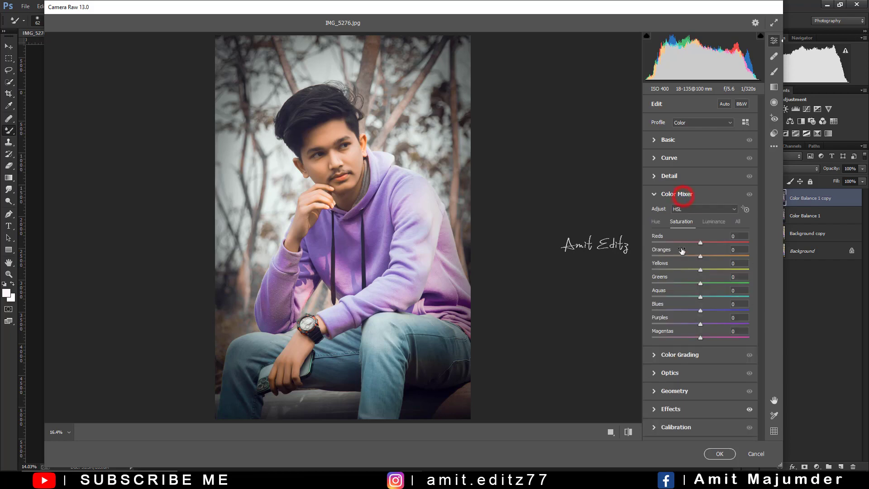
pyautogui.click(656, 221)
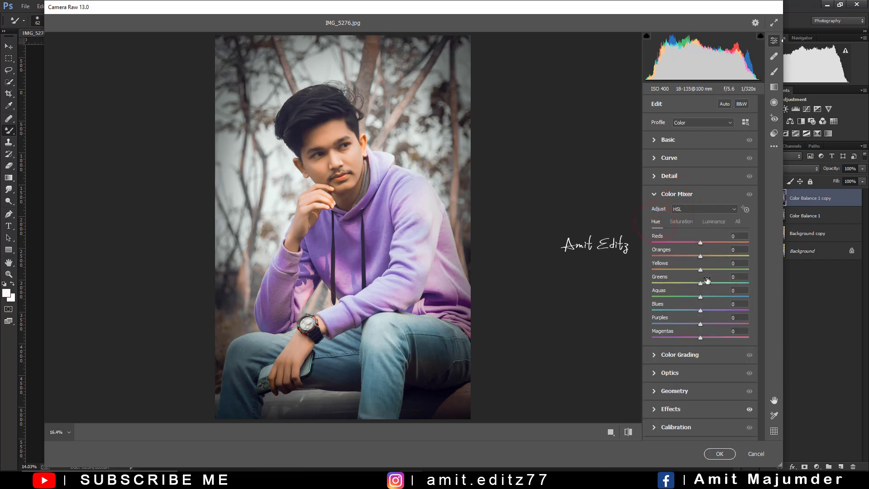
pyautogui.moveTo(701, 282); pyautogui.dragTo(651, 282)
pyautogui.moveTo(700, 269)
pyautogui.mouseDown()
pyautogui.moveTo(642, 269)
pyautogui.moveTo(698, 269)
pyautogui.mouseUp()
# Try red and blue primary hue shifts in Calibration, then reset both to 0
pyautogui.click(694, 425)
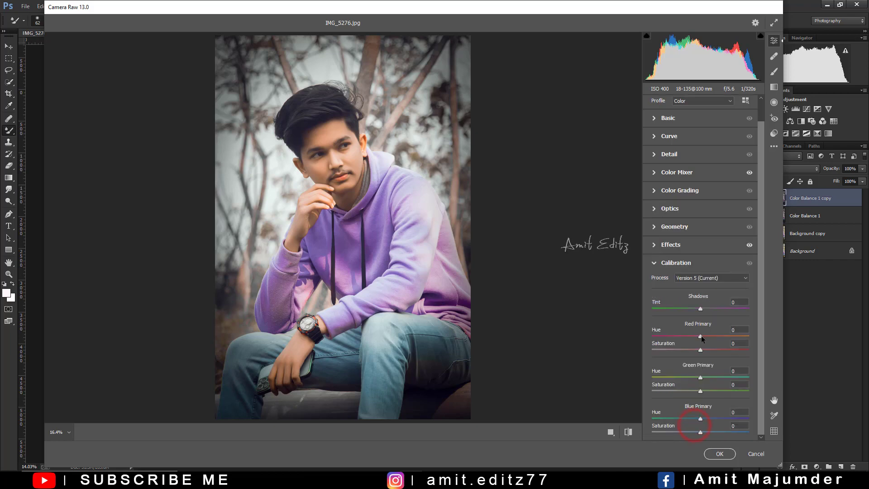
pyautogui.moveTo(700, 335)
pyautogui.mouseDown()
pyautogui.moveTo(688, 335)
pyautogui.moveTo(704, 337)
pyautogui.mouseUp()
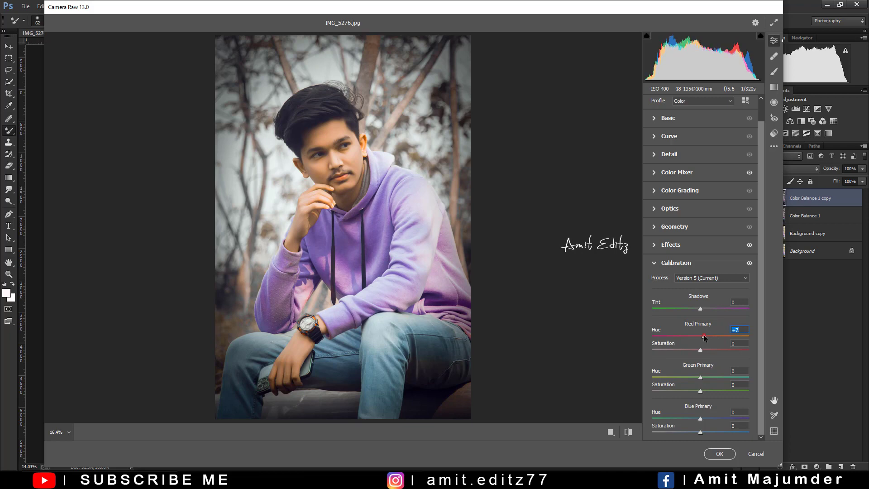
pyautogui.doubleClick(705, 337)
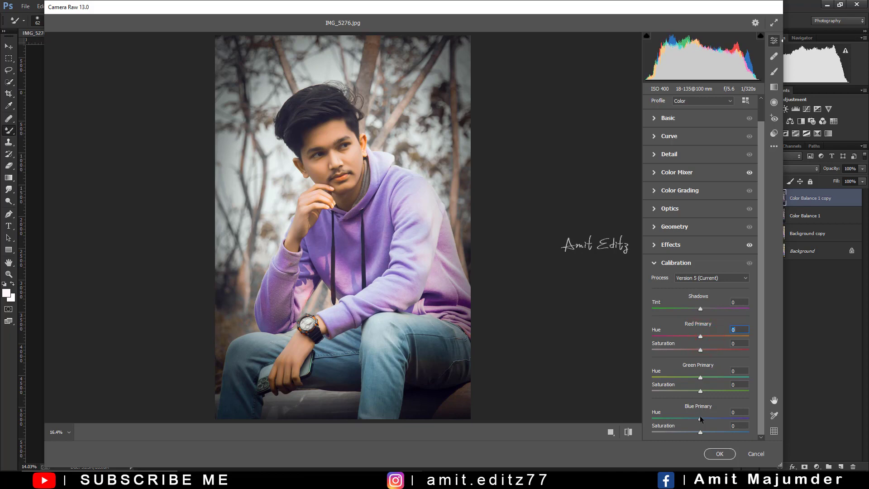
pyautogui.moveTo(700, 418); pyautogui.dragTo(689, 416)
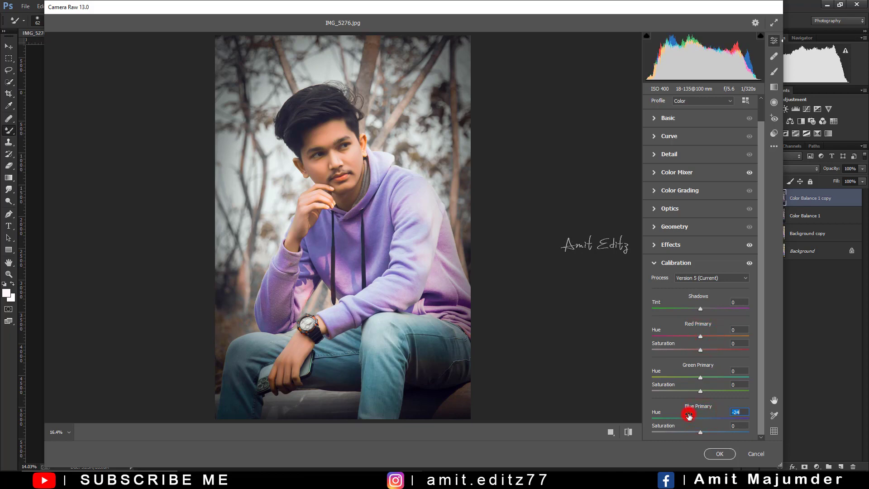
pyautogui.doubleClick(689, 418)
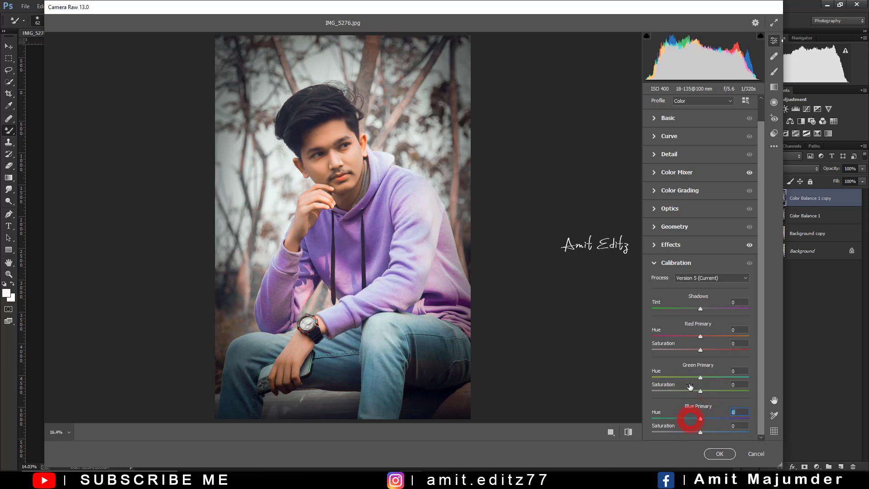
# Lower the Oranges luminance to -21 and apply the Camera Raw edits
pyautogui.click(679, 174)
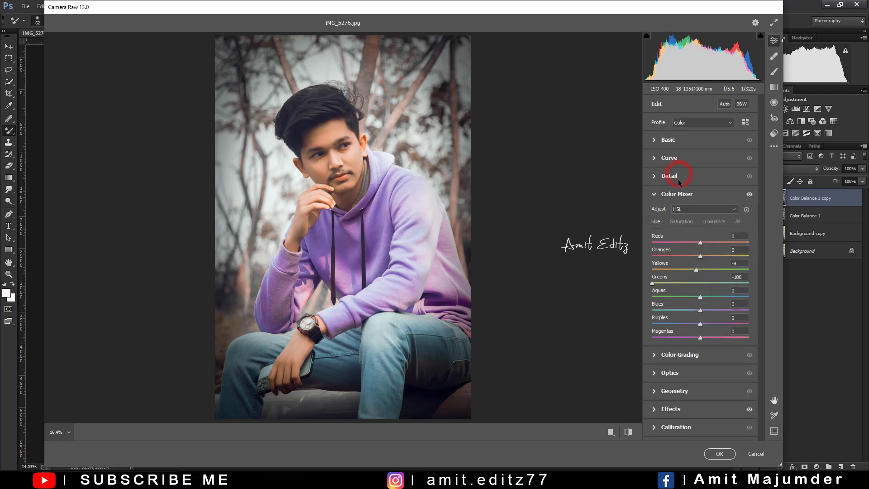
pyautogui.click(684, 222)
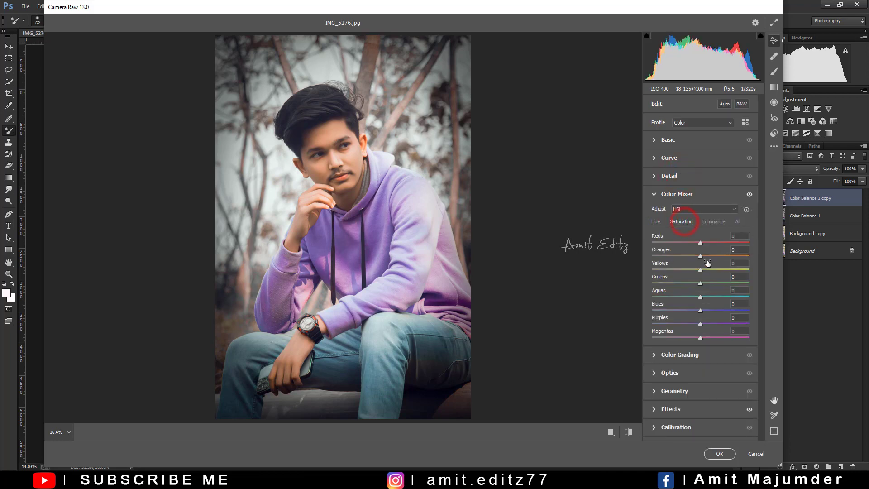
pyautogui.click(713, 222)
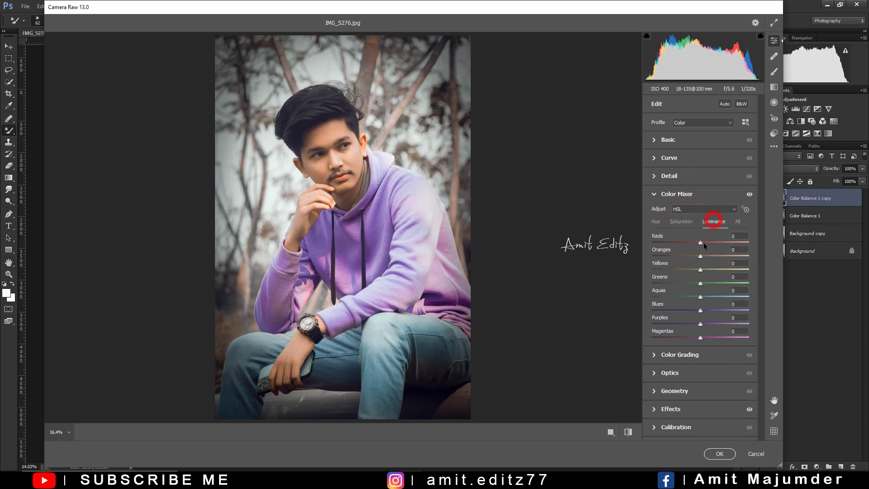
pyautogui.moveTo(700, 256); pyautogui.dragTo(698, 259)
pyautogui.click(719, 454)
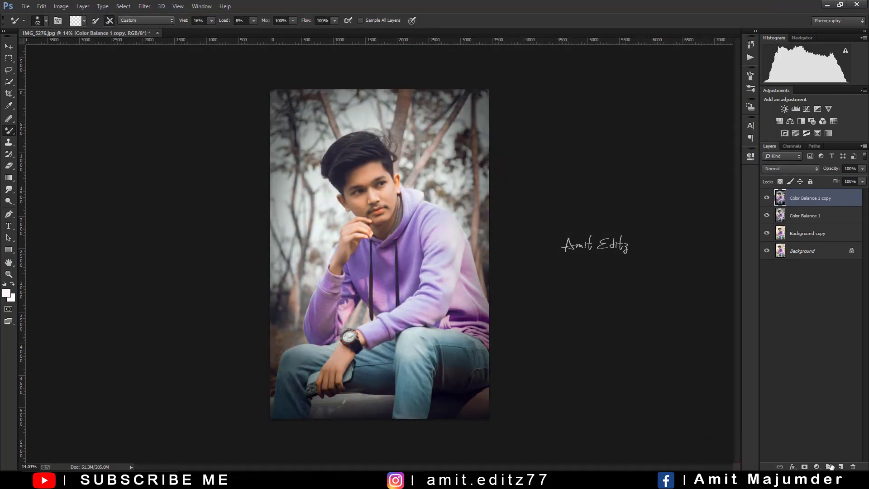
# Add a new layer and a reversed radial Neutral Density gradient fill layer
pyautogui.click(840, 467)
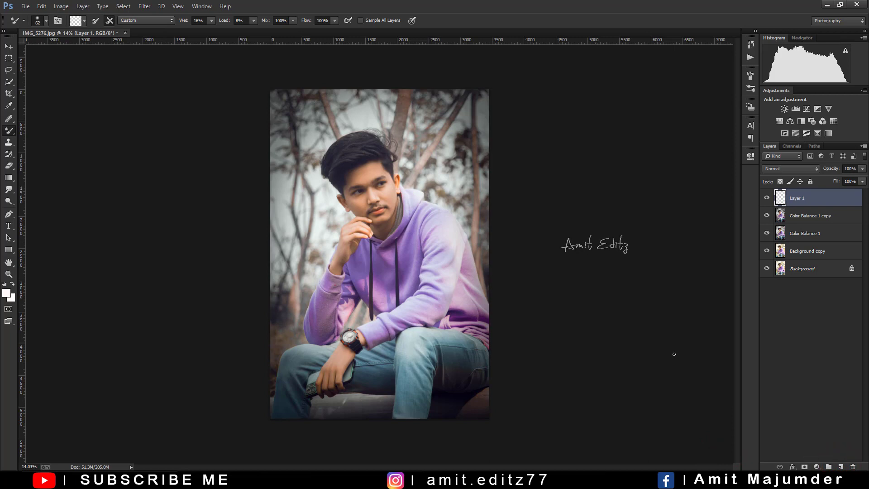
pyautogui.click(817, 467)
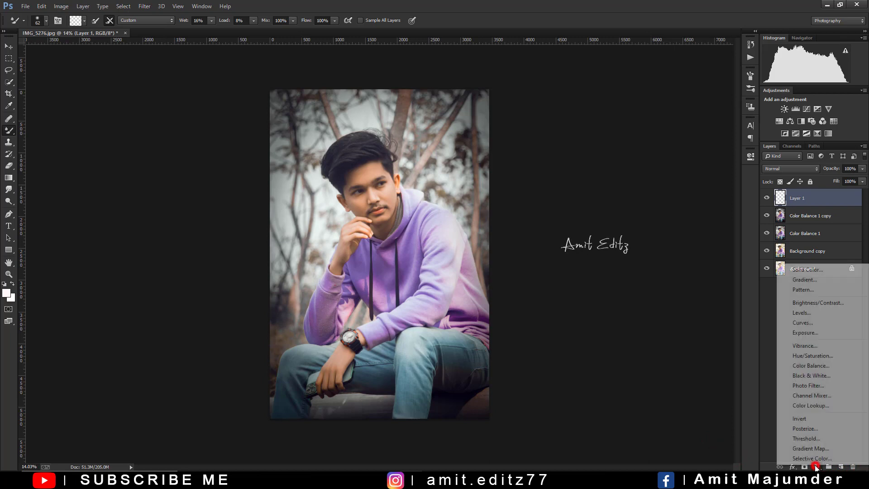
pyautogui.click(810, 281)
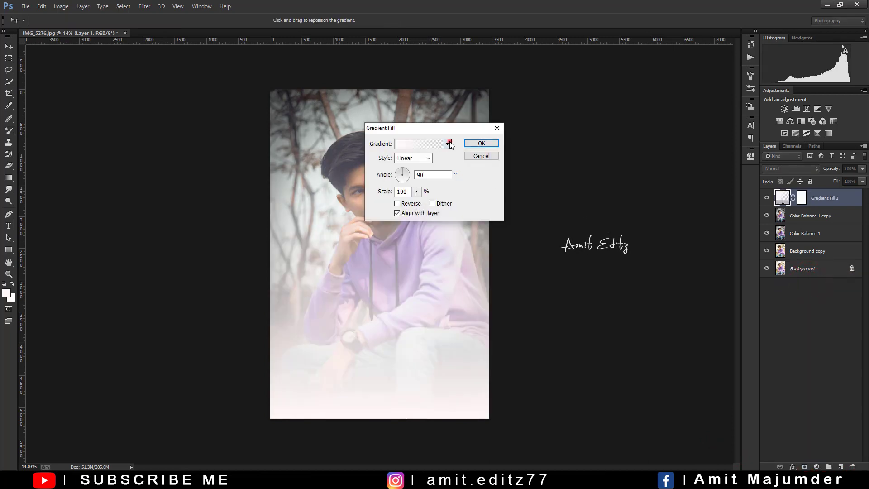
pyautogui.click(447, 143)
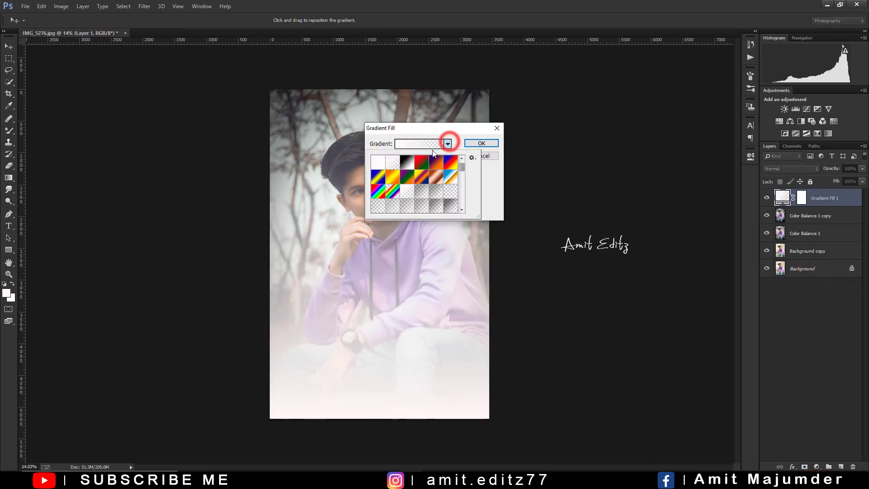
pyautogui.click(406, 162)
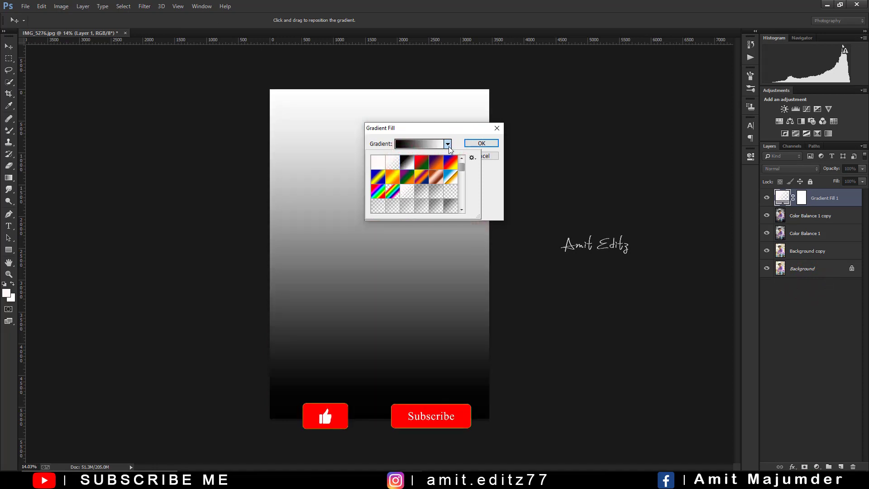
pyautogui.click(448, 144)
pyautogui.click(427, 158)
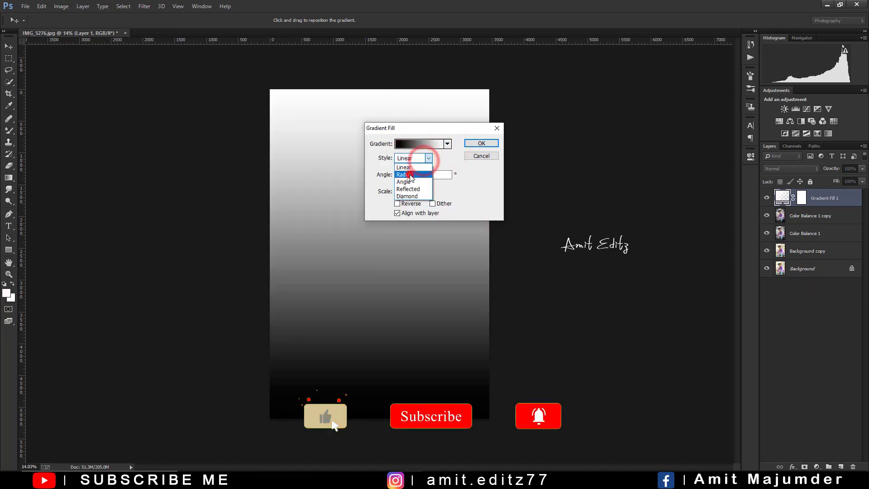
pyautogui.click(410, 174)
pyautogui.click(398, 203)
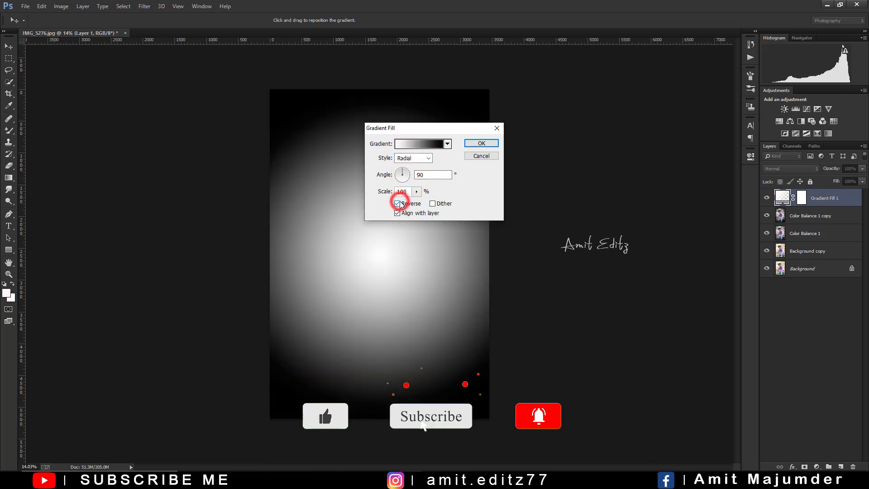
pyautogui.click(433, 144)
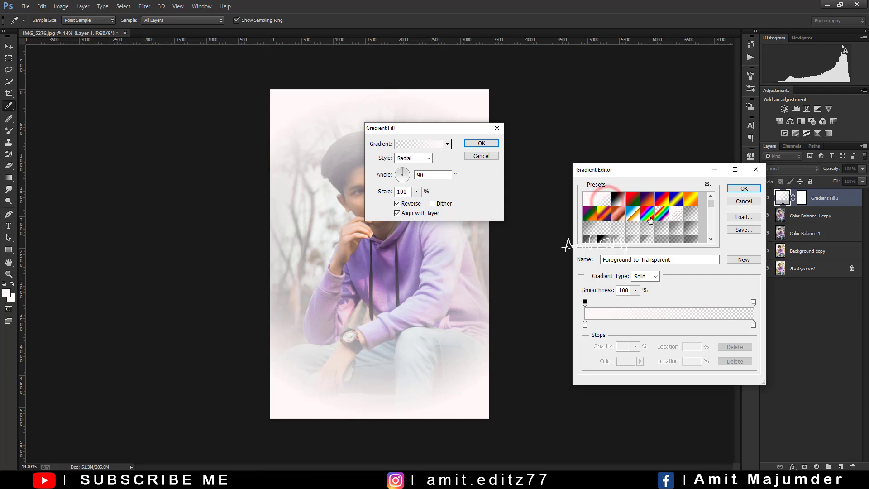
pyautogui.click(689, 216)
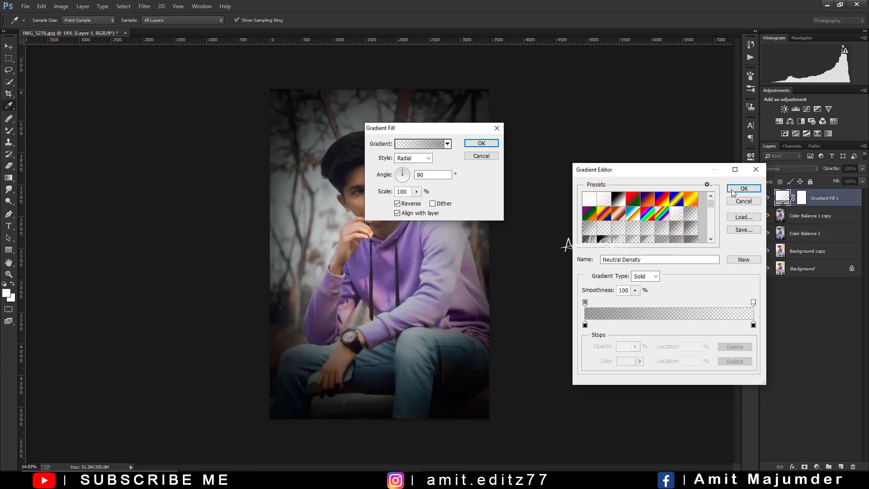
pyautogui.click(743, 189)
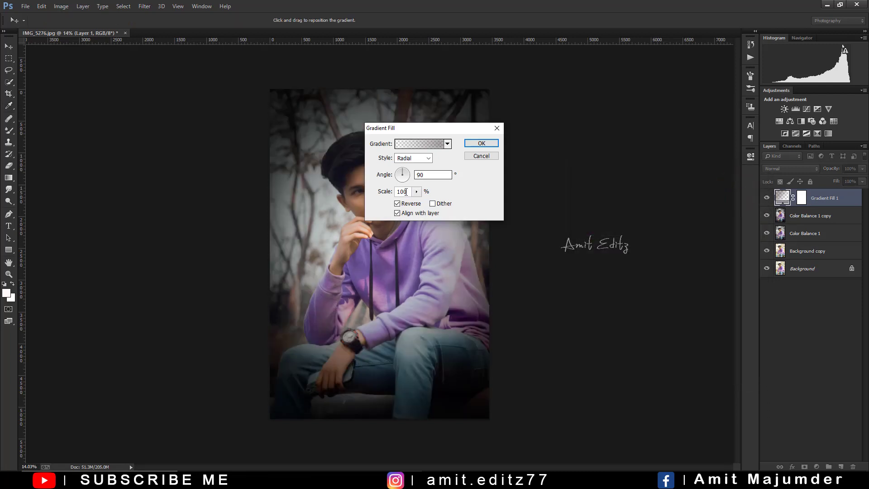
# Centre the vignette over the young man's face, tune its scale, and confirm the gradient fill
pyautogui.moveTo(417, 191); pyautogui.dragTo(430, 206)
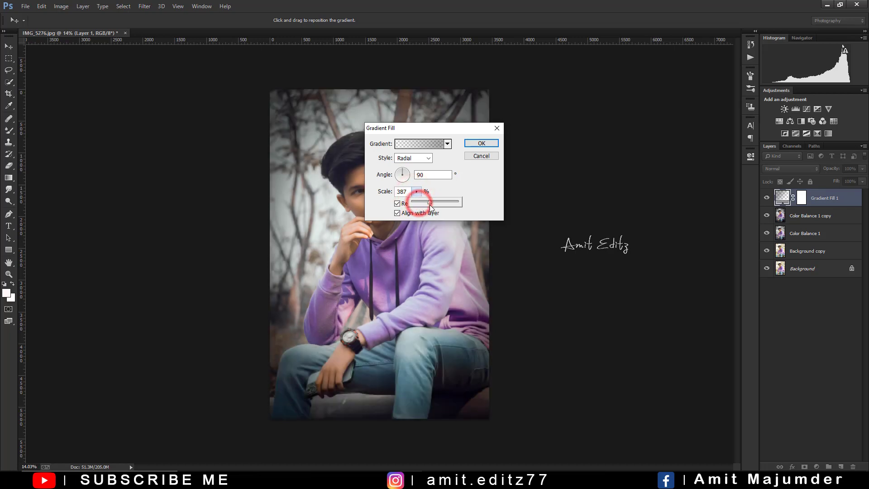
pyautogui.moveTo(441, 129); pyautogui.dragTo(595, 134)
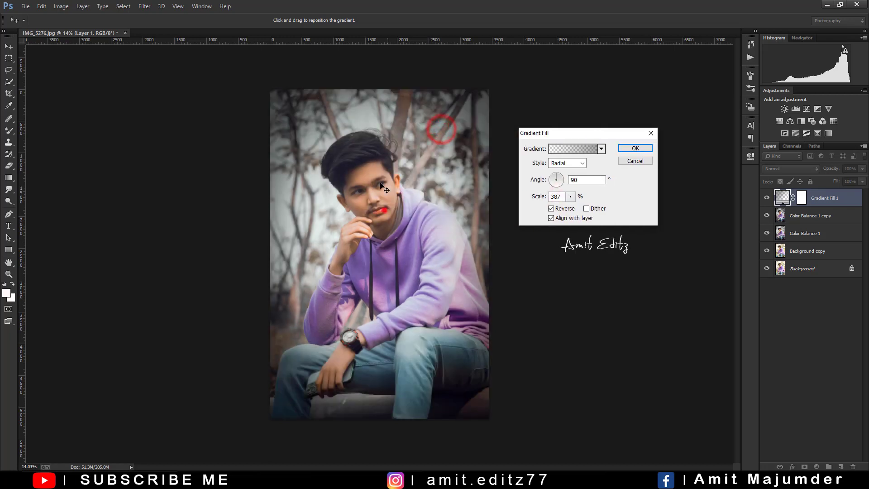
pyautogui.moveTo(381, 183); pyautogui.dragTo(340, 166)
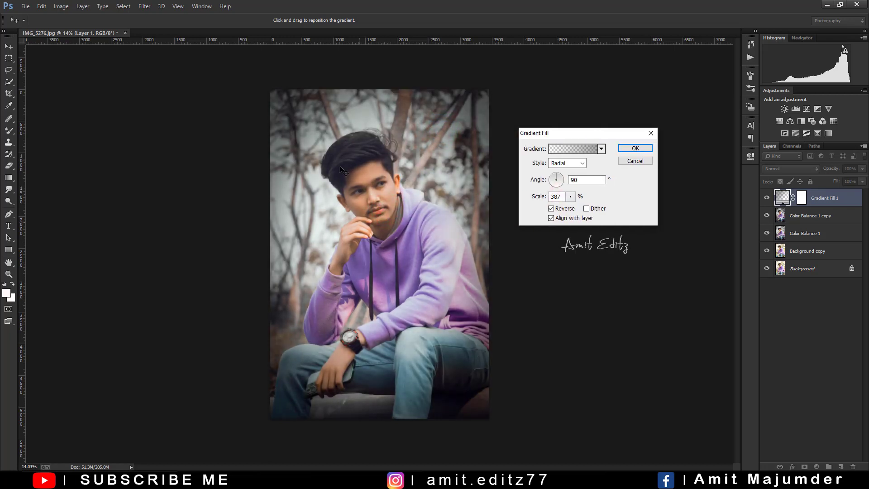
pyautogui.moveTo(340, 167)
pyautogui.mouseDown()
pyautogui.moveTo(339, 155)
pyautogui.moveTo(369, 185)
pyautogui.mouseUp()
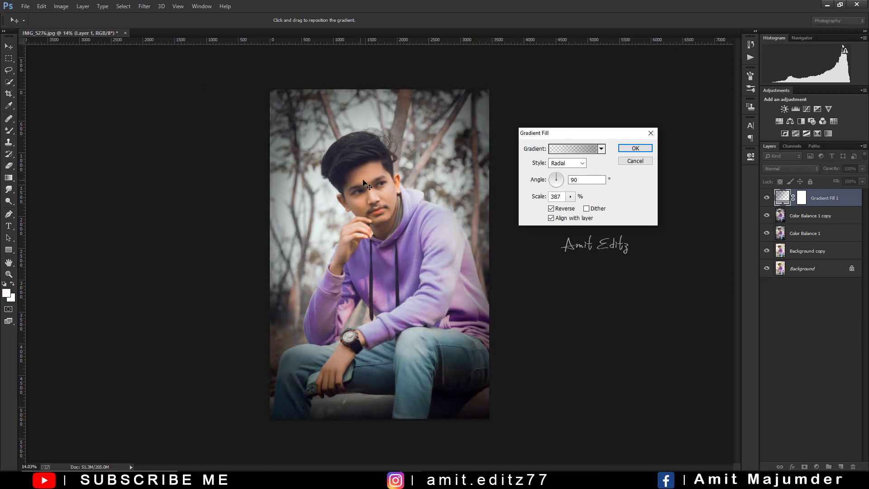
pyautogui.click(571, 196)
pyautogui.moveTo(571, 207); pyautogui.dragTo(558, 210)
pyautogui.moveTo(394, 218); pyautogui.dragTo(390, 185)
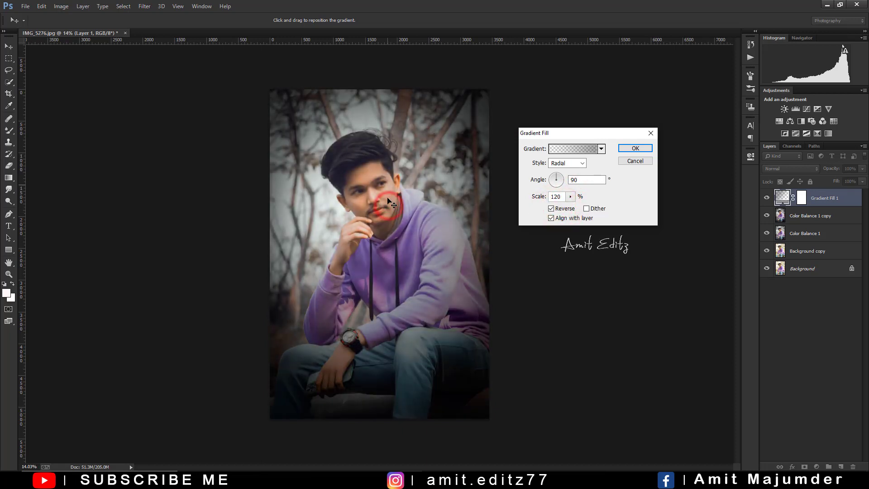
pyautogui.click(571, 197)
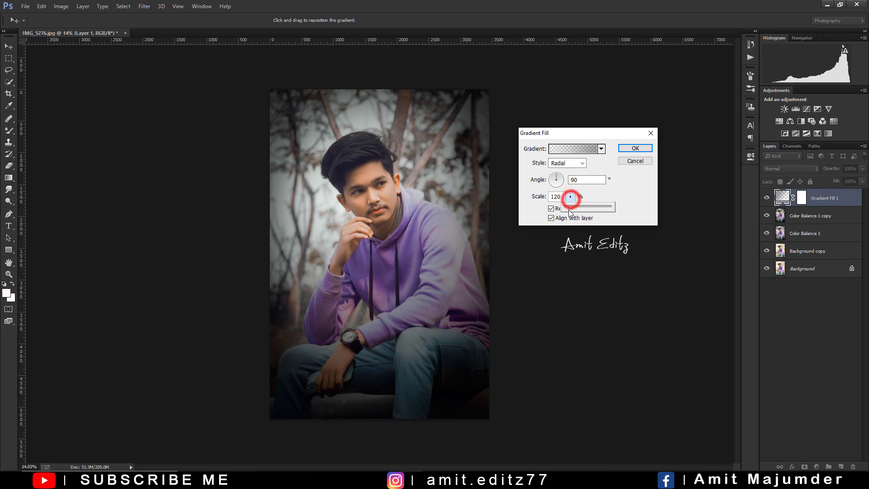
pyautogui.moveTo(571, 207); pyautogui.dragTo(581, 208)
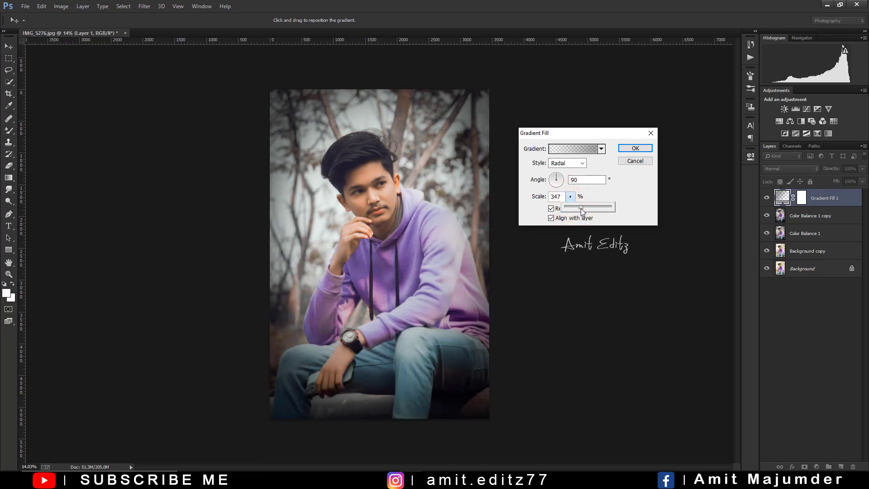
pyautogui.moveTo(581, 209); pyautogui.dragTo(585, 207)
pyautogui.click(634, 149)
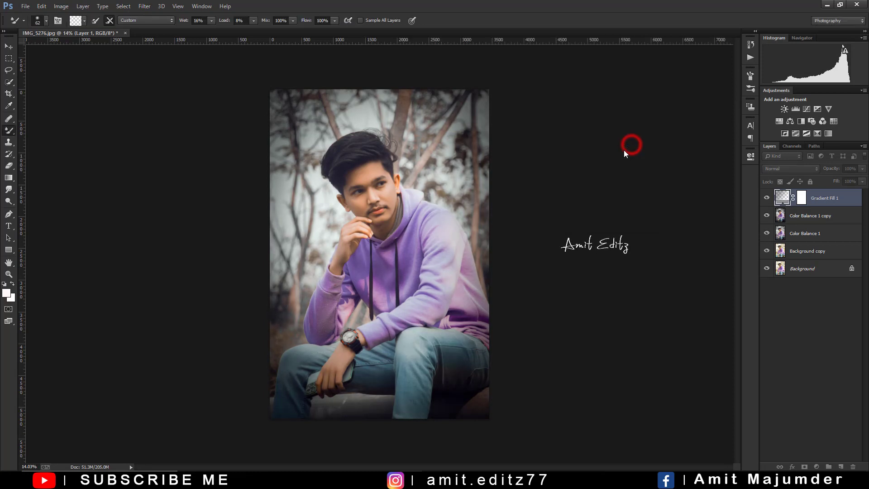
# Rasterize Gradient Fill 1 and merge it with both Color Balance layers
pyautogui.click(766, 198)
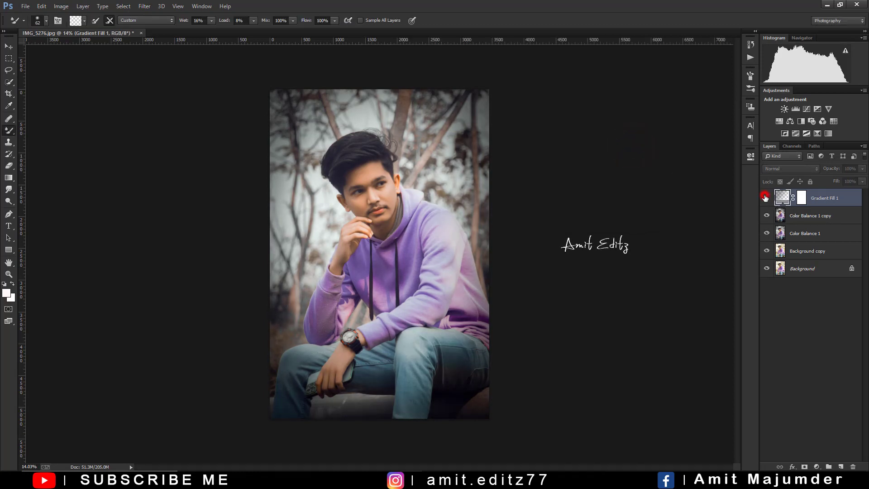
pyautogui.click(421, 246)
pyautogui.click(420, 182)
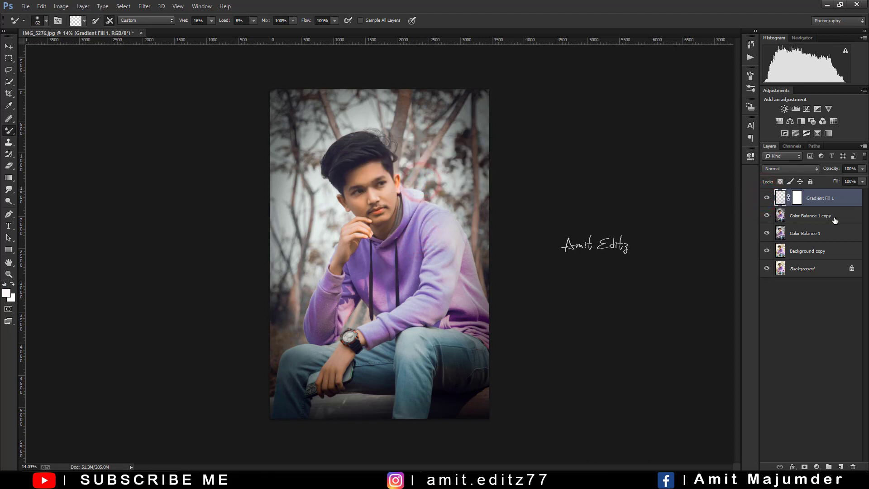
pyautogui.keyDown('shift'); pyautogui.click(835, 218); pyautogui.keyUp('shift')
pyautogui.rightClick(826, 232)
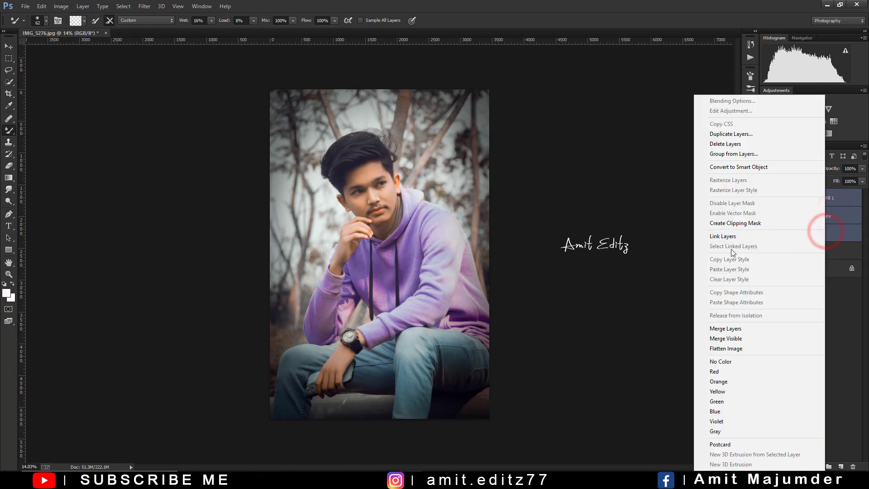
pyautogui.click(727, 329)
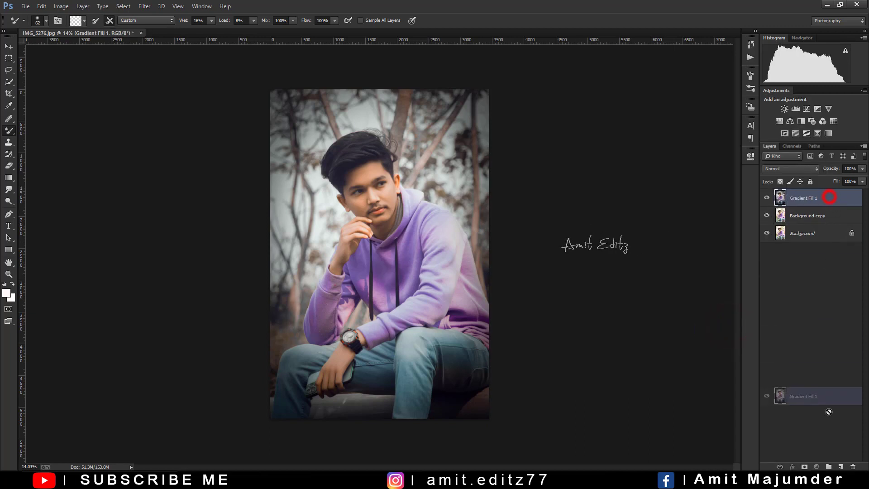
# Duplicate the merged Gradient Fill 1 layer
pyautogui.moveTo(831, 205); pyautogui.dragTo(841, 467)
pyautogui.click(817, 467)
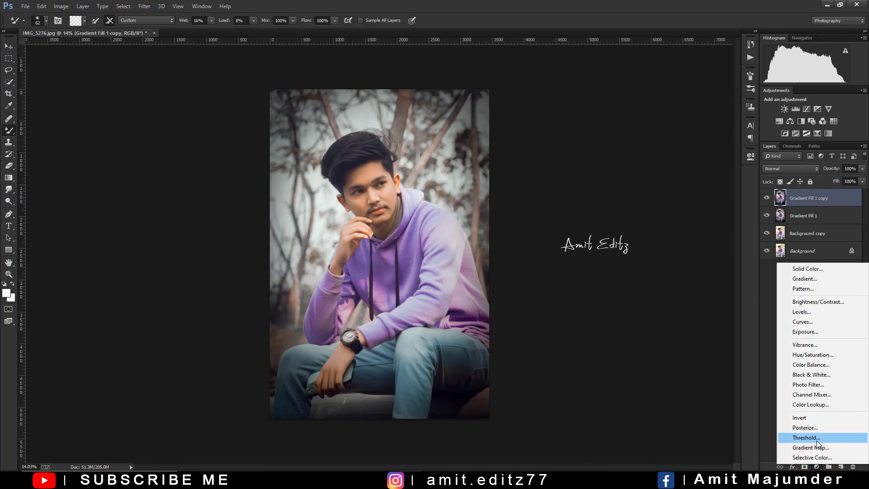
pyautogui.click(644, 322)
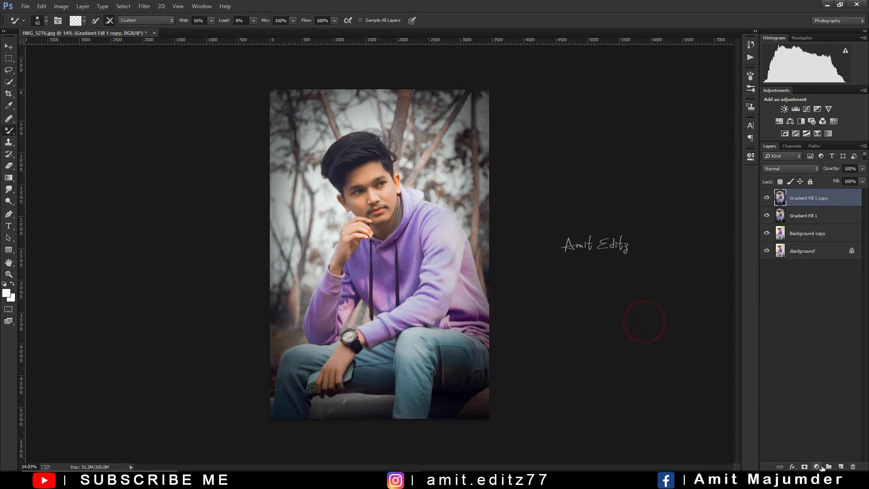
# Add a Selective Color layer and adjust the Whites' cyan and black values
pyautogui.click(817, 466)
pyautogui.click(688, 189)
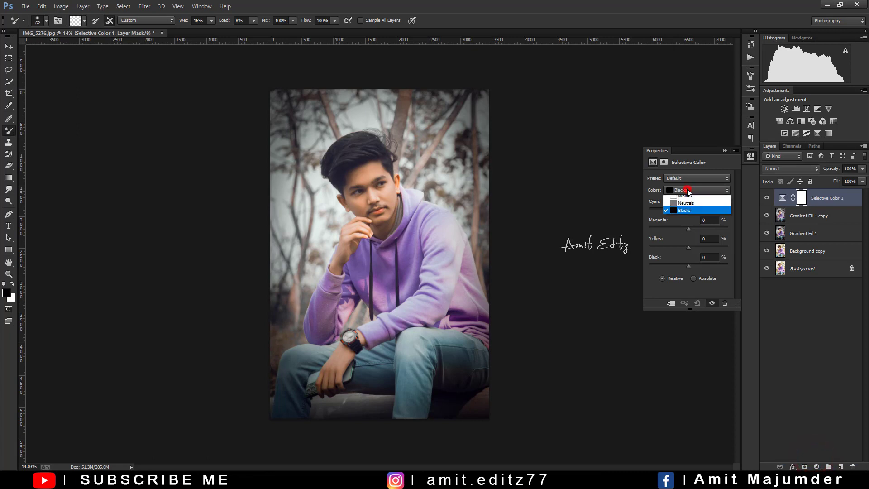
pyautogui.click(684, 242)
pyautogui.moveTo(688, 210)
pyautogui.mouseDown()
pyautogui.moveTo(680, 210)
pyautogui.moveTo(706, 210)
pyautogui.moveTo(690, 216)
pyautogui.moveTo(697, 229)
pyautogui.moveTo(685, 229)
pyautogui.moveTo(703, 248)
pyautogui.moveTo(651, 248)
pyautogui.moveTo(711, 253)
pyautogui.moveTo(688, 251)
pyautogui.moveTo(702, 263)
pyautogui.moveTo(676, 260)
pyautogui.moveTo(711, 263)
pyautogui.mouseUp()
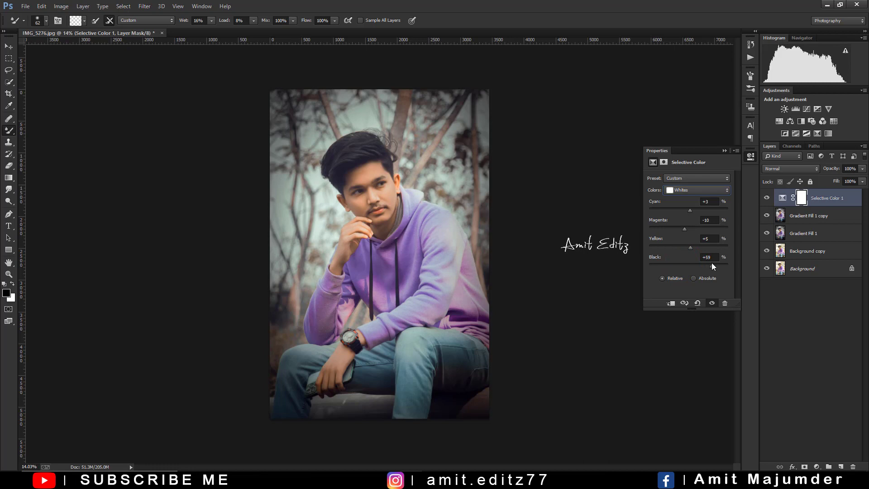
pyautogui.moveTo(711, 262); pyautogui.dragTo(691, 262)
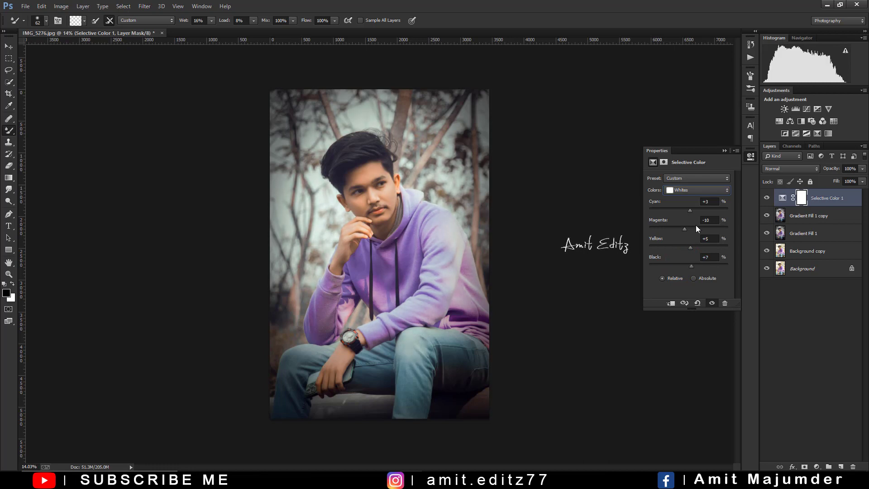
# Set the Blacks to Cyan +7, Magenta +1, Yellow +2, Black -5 and close the settings
pyautogui.click(688, 190)
pyautogui.click(688, 253)
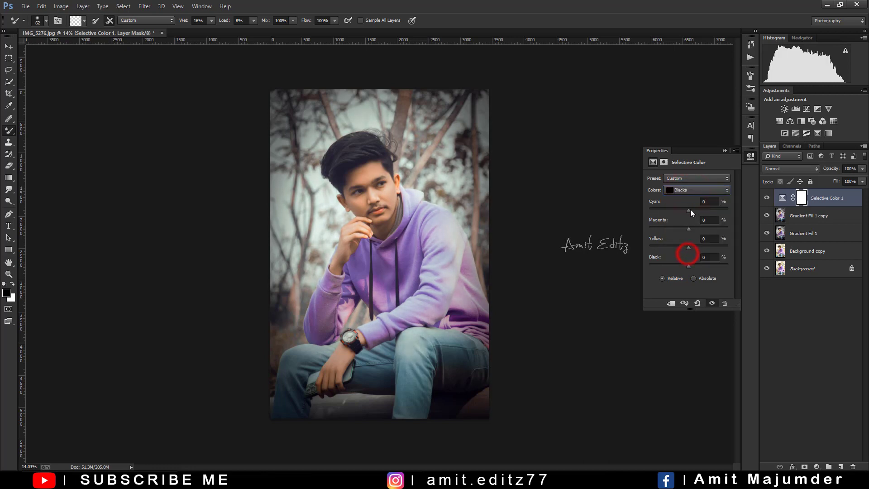
pyautogui.click(688, 209)
pyautogui.moveTo(692, 211); pyautogui.dragTo(689, 244)
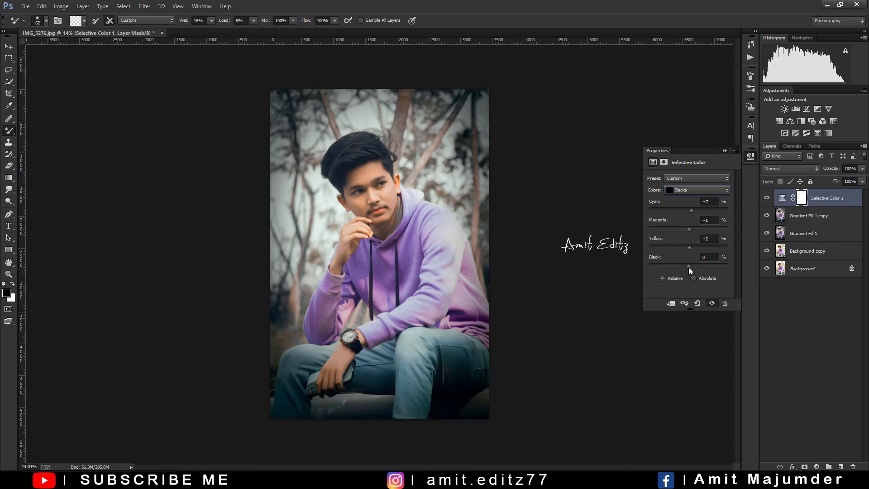
pyautogui.moveTo(692, 265); pyautogui.dragTo(686, 262)
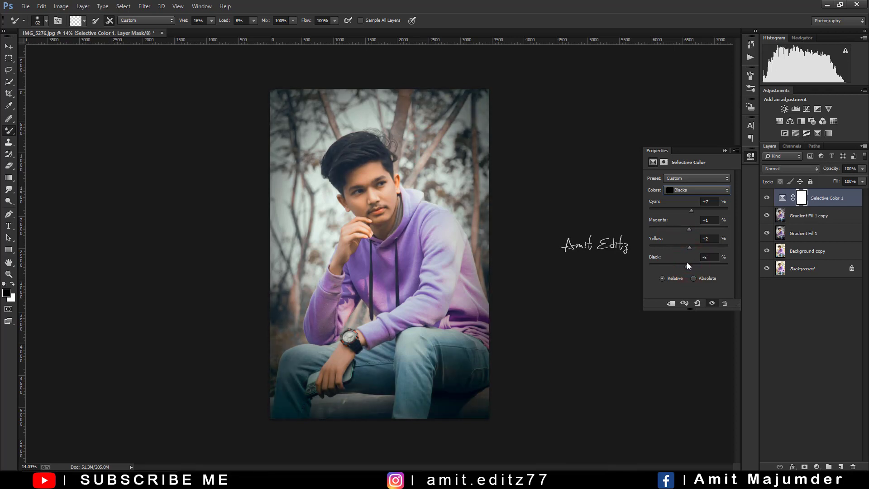
pyautogui.click(725, 151)
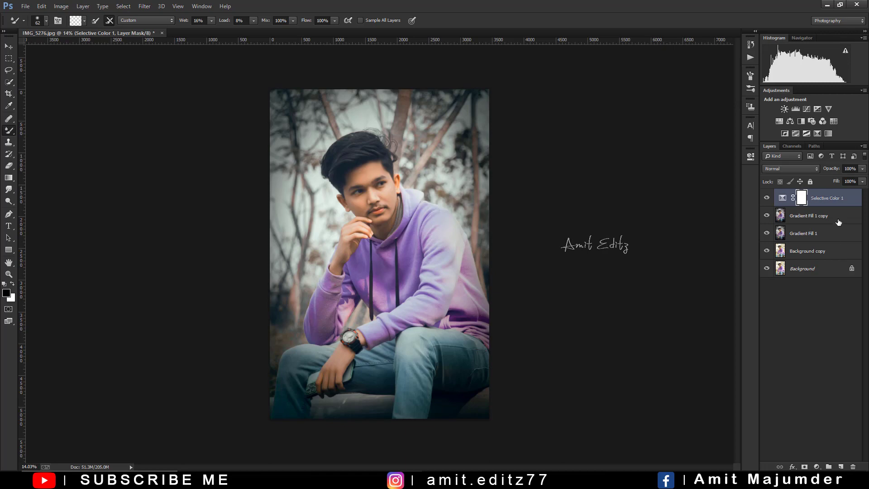
# Merge the top three layers into Selective Color 1
pyautogui.keyDown('shift'); pyautogui.click(835, 234); pyautogui.keyUp('shift')
pyautogui.rightClick(835, 233)
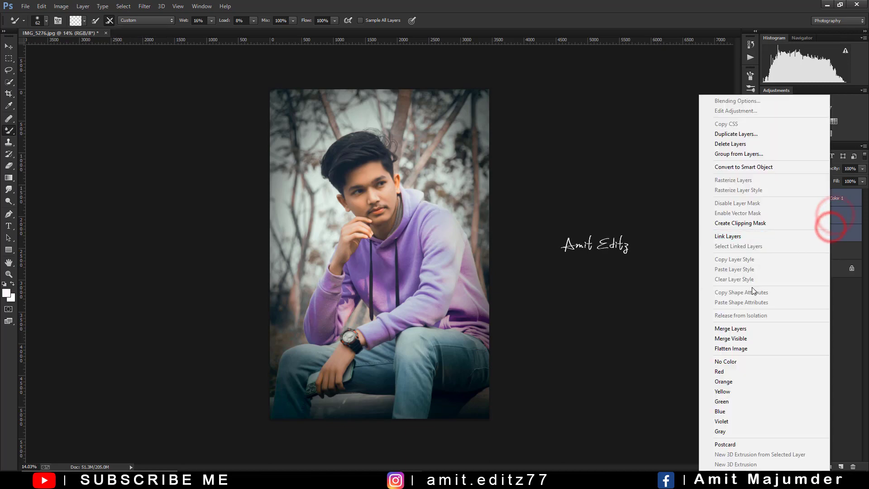
pyautogui.click(745, 329)
# Dodge the nose, cheeks, chin and forehead with a 35 px Dodge brush
pyautogui.click(9, 201)
pyautogui.hotkey('ctrl', '0')
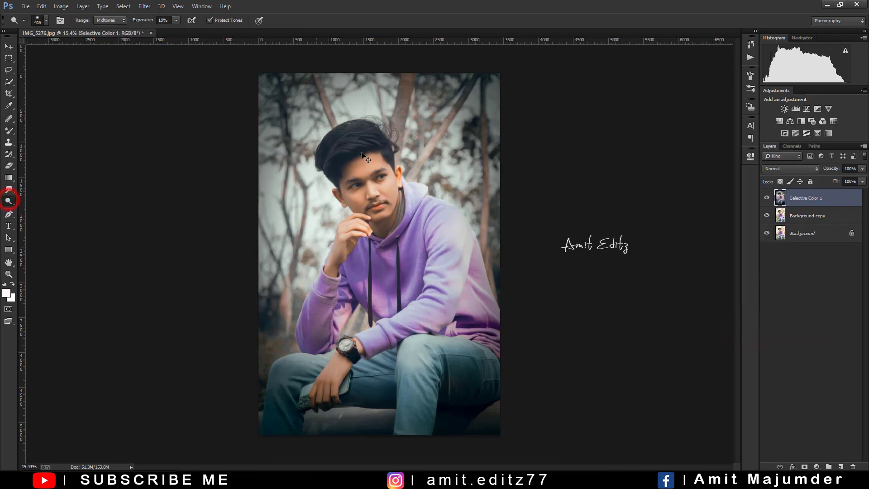
pyautogui.scroll(3, 401, 194)
pyautogui.scroll(1, 390, 211)
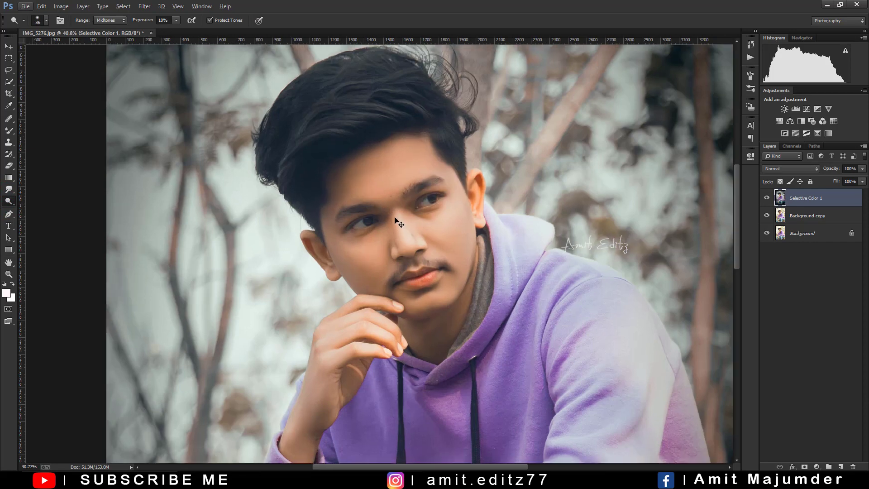
pyautogui.scroll(1, 405, 215)
pyautogui.scroll(1, 407, 216)
pyautogui.moveTo(407, 216); pyautogui.dragTo(401, 215)
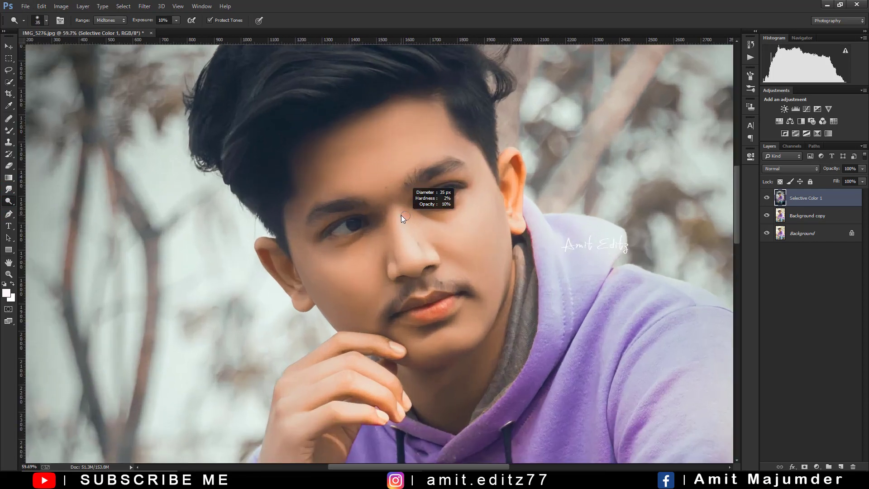
pyautogui.click(400, 218)
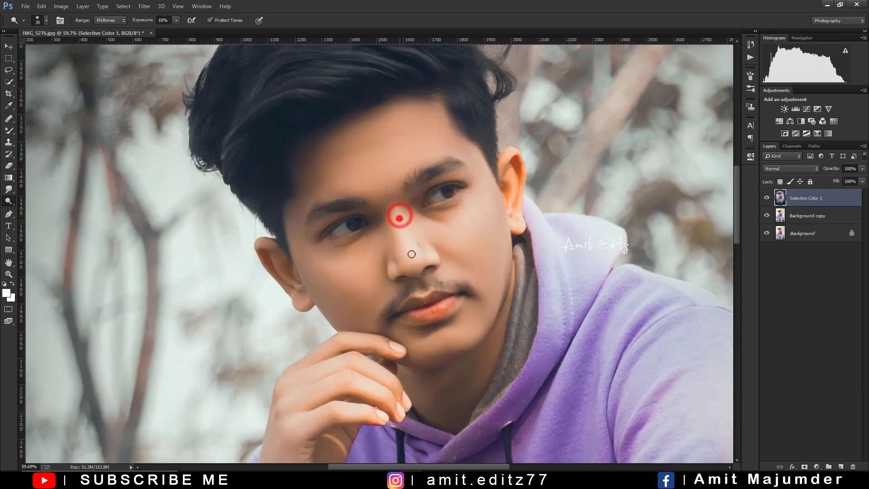
pyautogui.moveTo(475, 205); pyautogui.dragTo(460, 218)
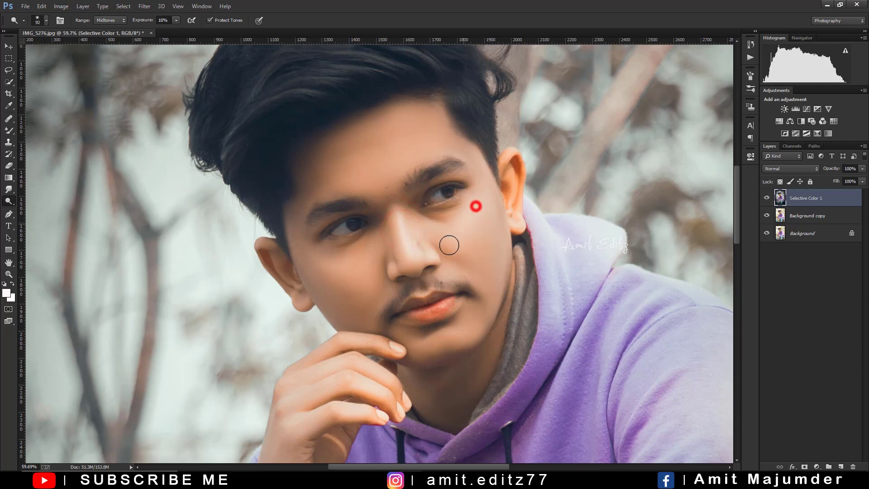
pyautogui.moveTo(374, 252); pyautogui.dragTo(351, 279)
pyautogui.click(379, 283)
pyautogui.click(430, 337)
pyautogui.click(461, 332)
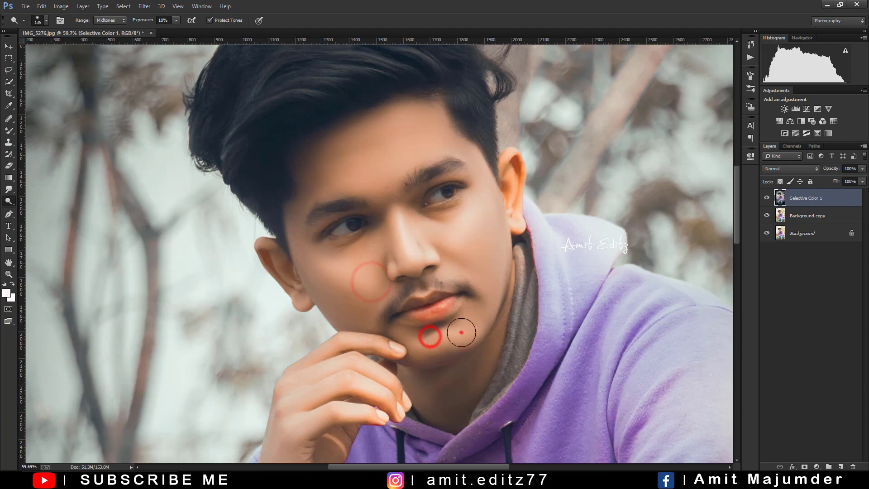
pyautogui.click(369, 169)
pyautogui.click(344, 160)
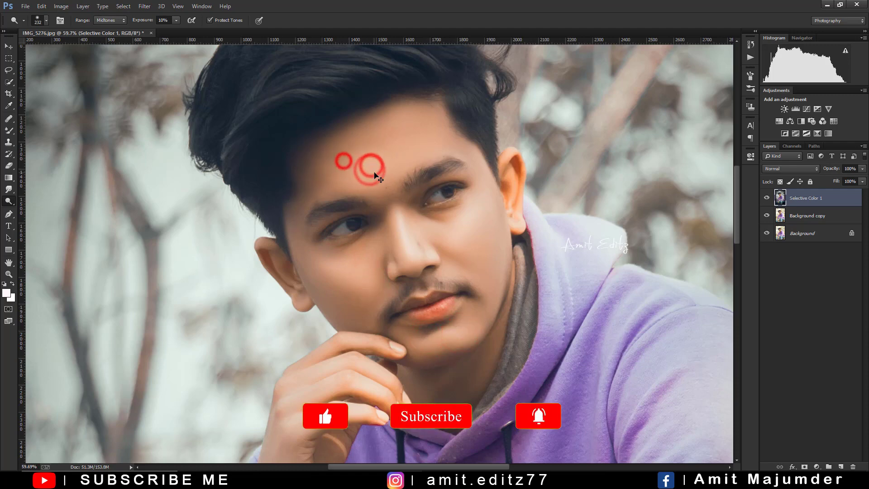
# Dodge the raised hand, the lower hand and wrist, and the phone-holding hand
pyautogui.scroll(-2, 405, 286)
pyautogui.moveTo(405, 286); pyautogui.dragTo(444, 200)
pyautogui.click(379, 227)
pyautogui.click(388, 194)
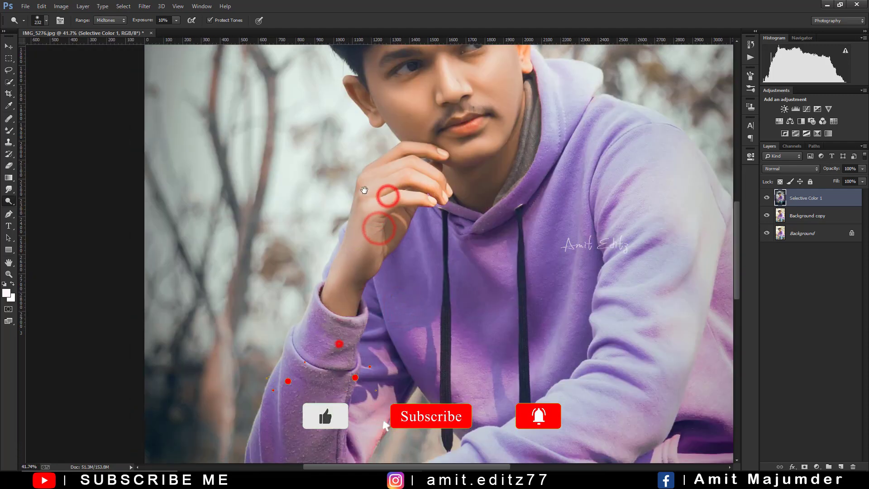
pyautogui.scroll(2, 309, 266)
pyautogui.scroll(-1, 453, 371)
pyautogui.click(344, 414)
pyautogui.click(381, 378)
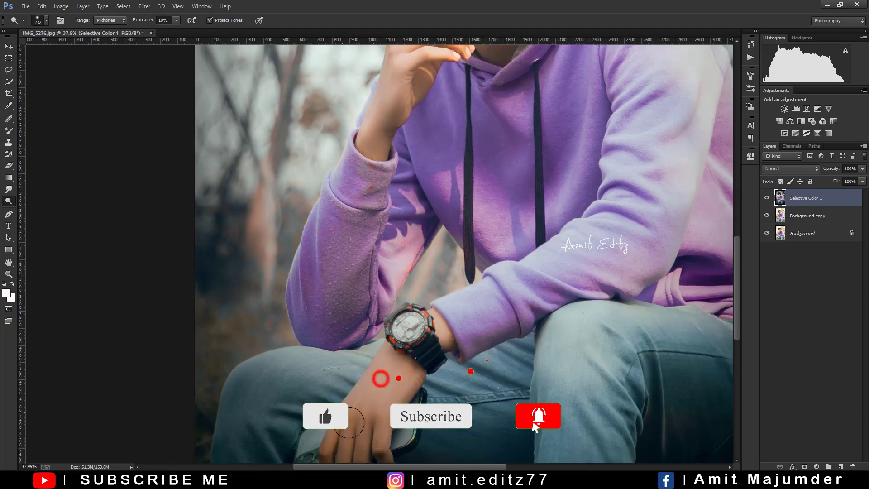
pyautogui.moveTo(409, 359); pyautogui.dragTo(430, 196)
pyautogui.click(365, 254)
pyautogui.click(365, 290)
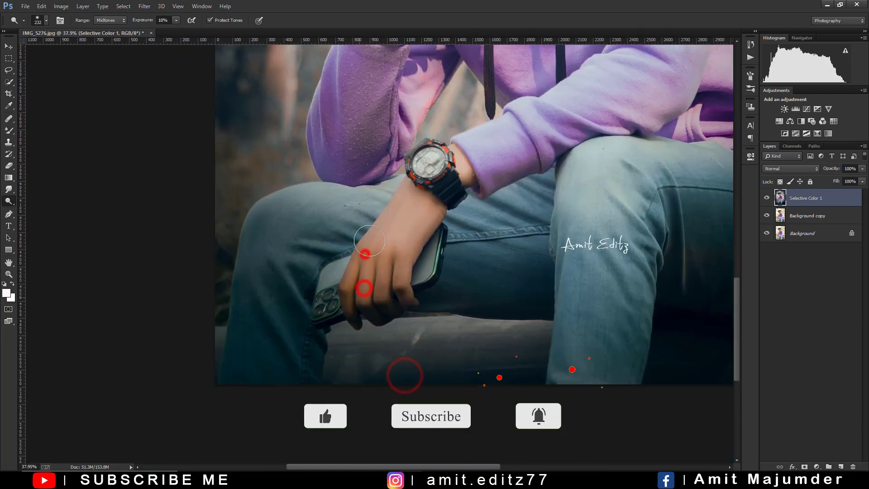
pyautogui.click(365, 261)
# Dodge the jeans on both thighs and knee, then the hoodie sleeve
pyautogui.click(307, 205)
pyautogui.click(284, 228)
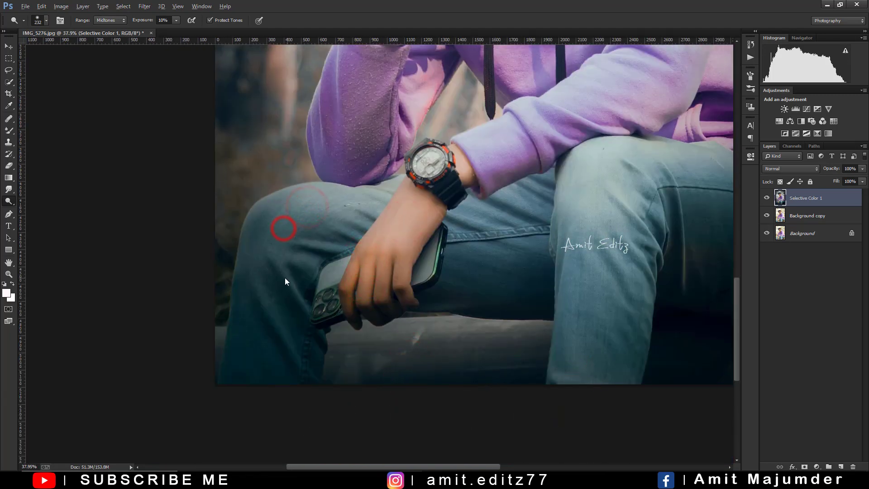
pyautogui.click(259, 298)
pyautogui.click(259, 241)
pyautogui.click(332, 207)
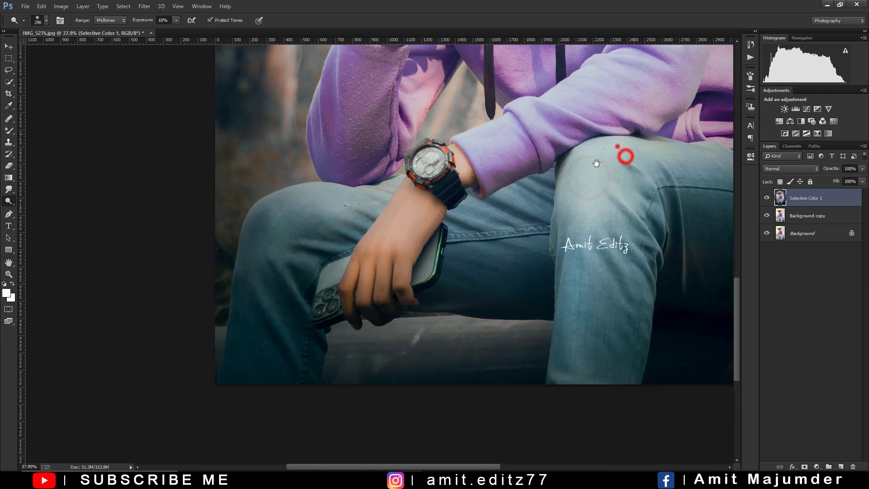
pyautogui.moveTo(625, 153); pyautogui.dragTo(453, 229)
pyautogui.click(397, 255)
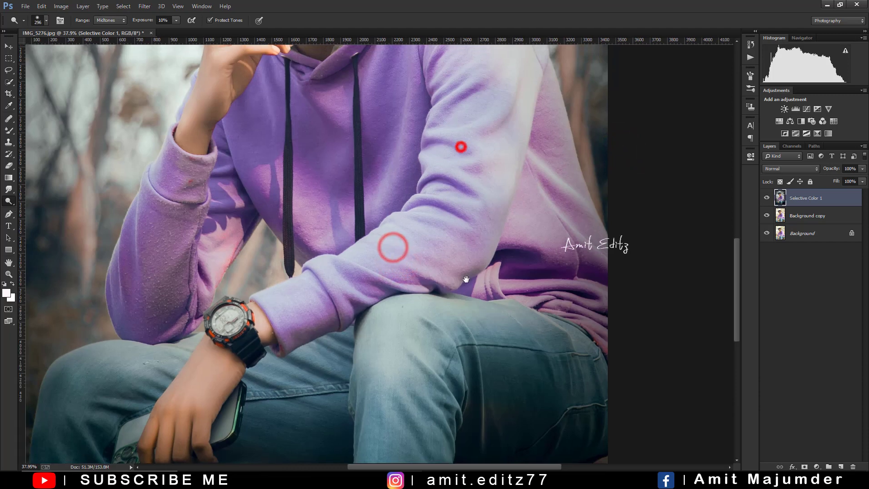
pyautogui.moveTo(462, 146); pyautogui.dragTo(383, 323)
pyautogui.click(432, 236)
pyautogui.scroll(-5, 404, 186)
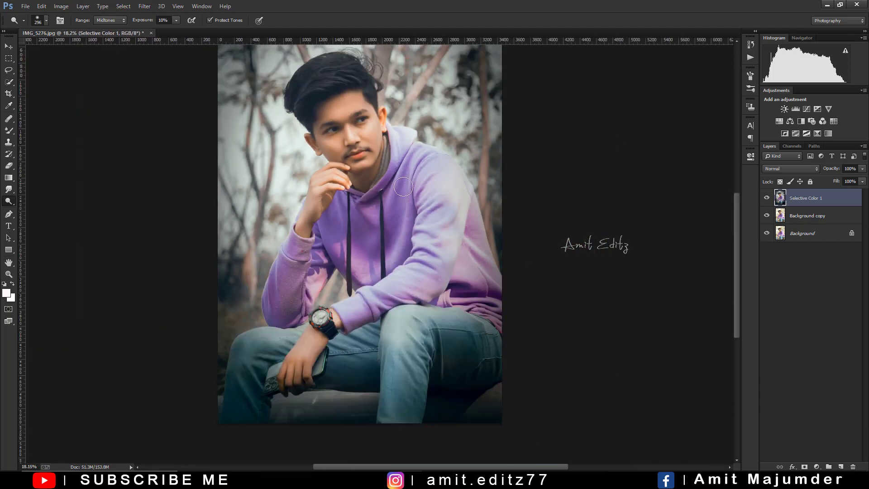
# Merge Selective Color 1 with Background copy
pyautogui.keyDown('shift'); pyautogui.click(834, 214); pyautogui.keyUp('shift')
pyautogui.rightClick(834, 213)
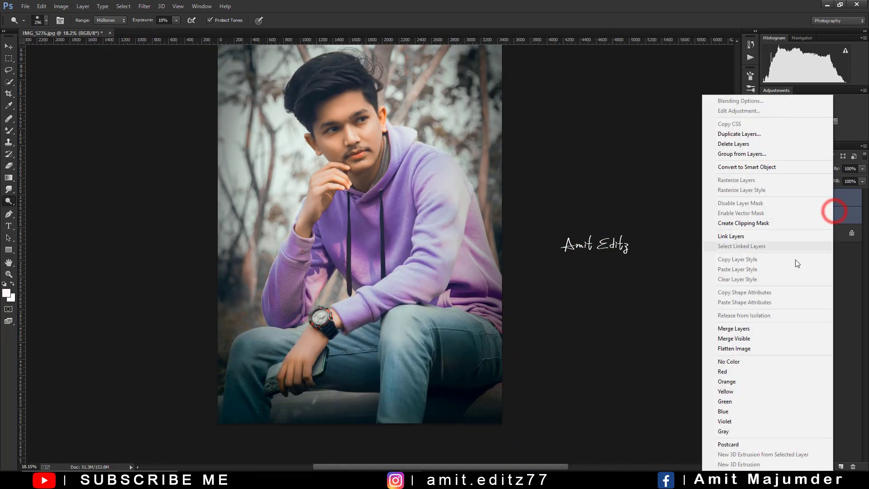
pyautogui.click(755, 333)
pyautogui.scroll(5, 335, 122)
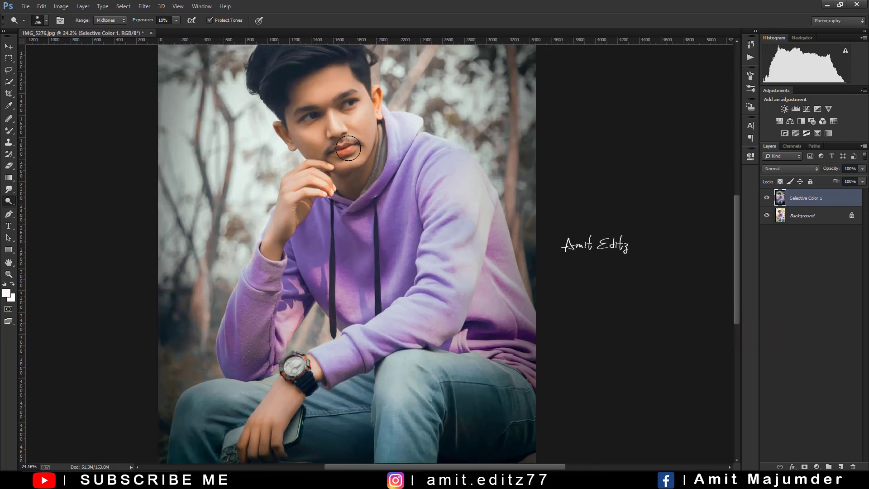
pyautogui.scroll(3, 335, 123)
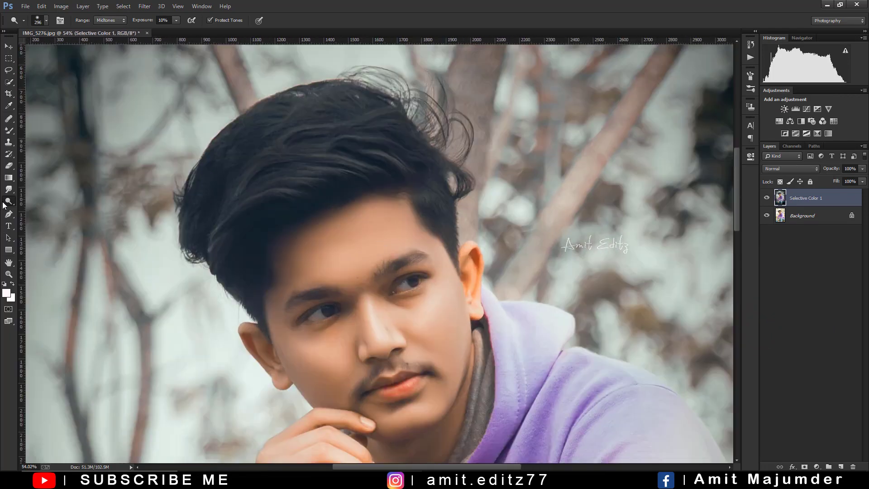
# Switch to the Burn Tool at 7% exposure and duplicate the merged layer
pyautogui.rightClick(3, 205)
pyautogui.click(30, 208)
pyautogui.moveTo(805, 209); pyautogui.dragTo(840, 466)
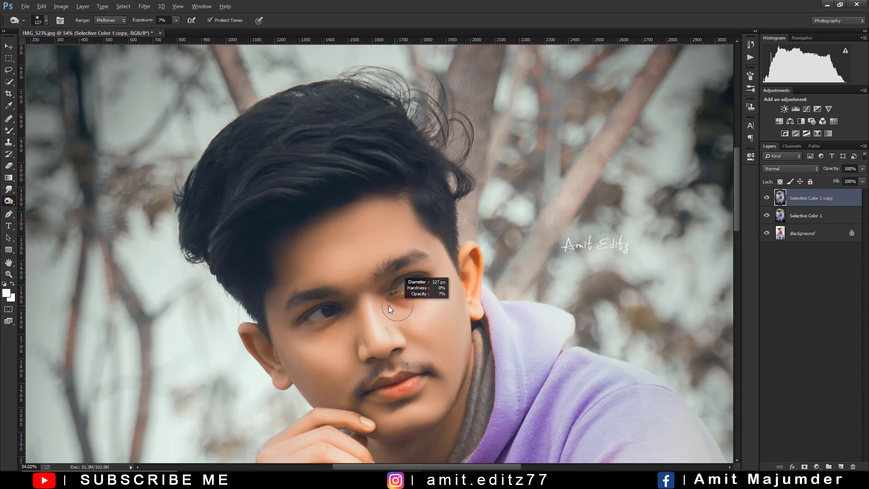
# Burn the side of the nose, inner eye corner, cheeks and under the chin
pyautogui.moveTo(382, 311); pyautogui.dragTo(374, 332)
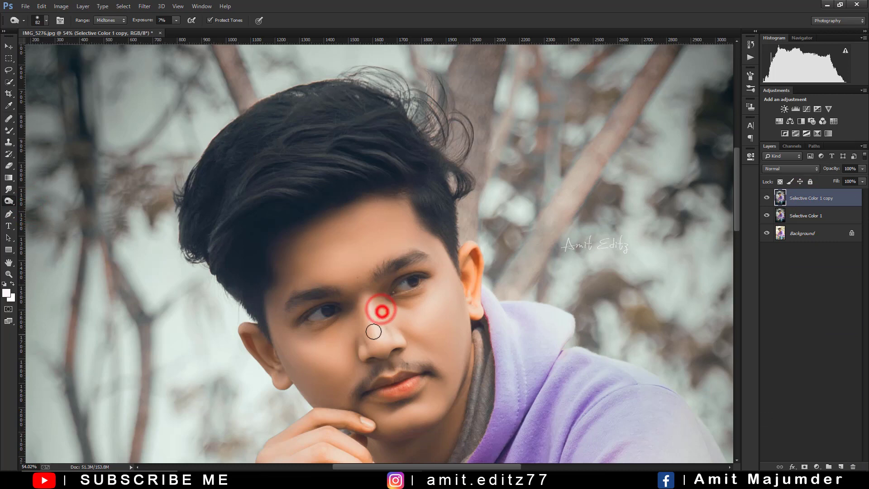
pyautogui.click(358, 312)
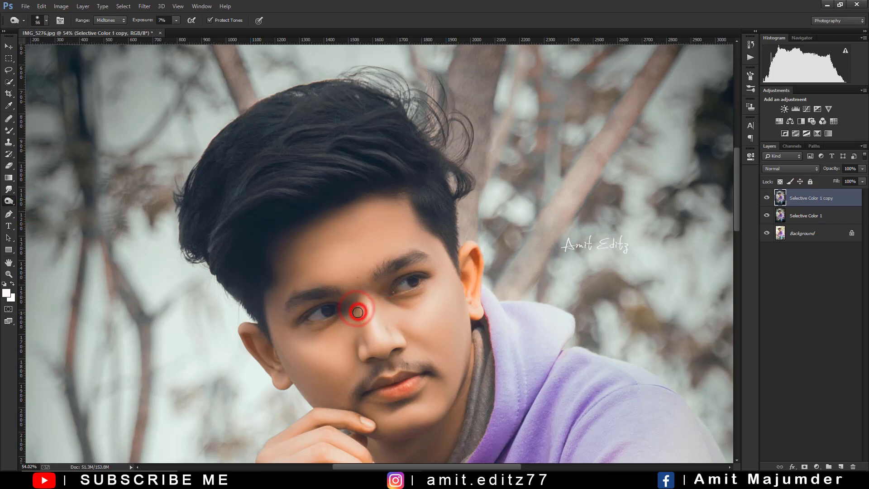
pyautogui.click(453, 305)
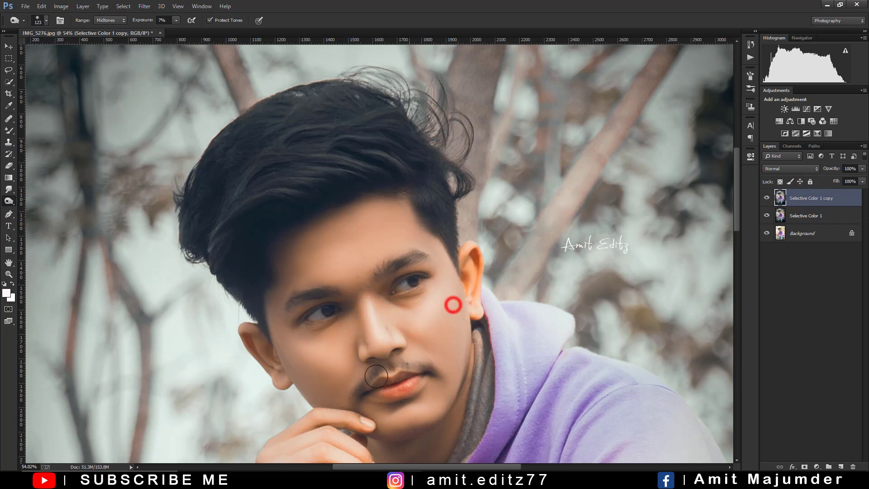
pyautogui.moveTo(341, 382); pyautogui.dragTo(303, 367)
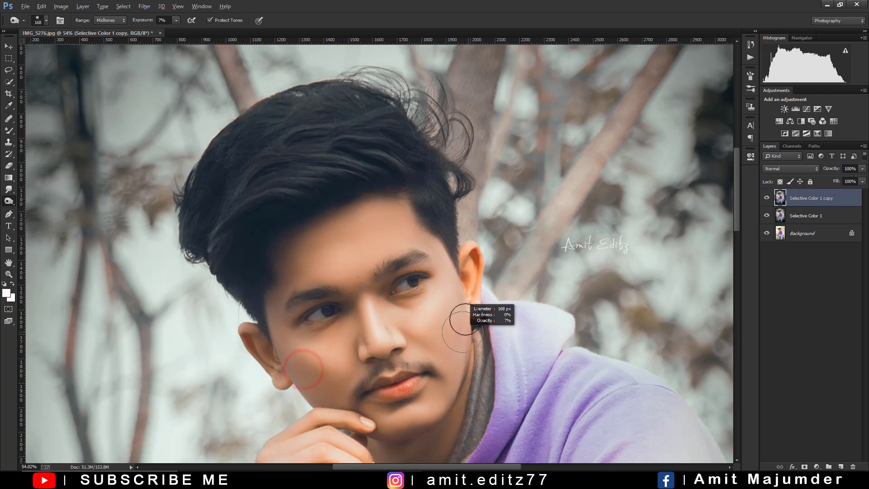
pyautogui.click(437, 330)
pyautogui.click(451, 303)
pyautogui.keyDown('alt'); pyautogui.scroll(-3, 434, 335); pyautogui.keyUp('alt')
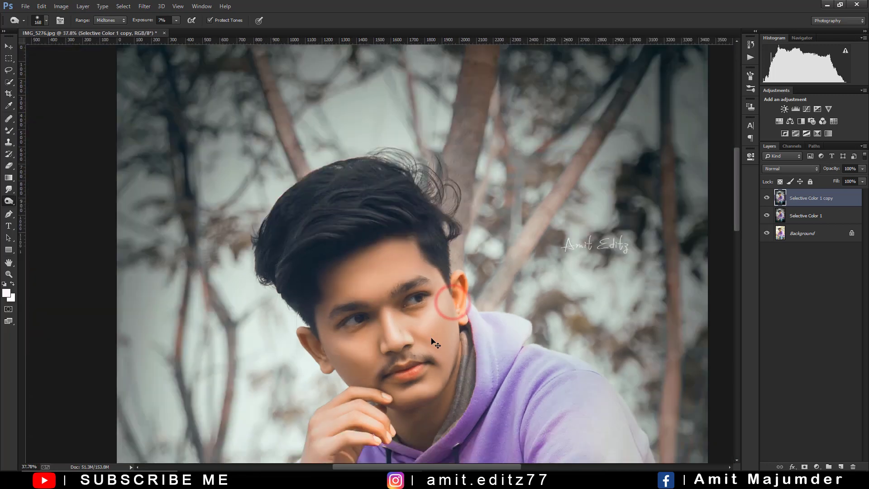
pyautogui.click(436, 370)
pyautogui.keyDown('alt'); pyautogui.scroll(3, 430, 348); pyautogui.keyUp('alt')
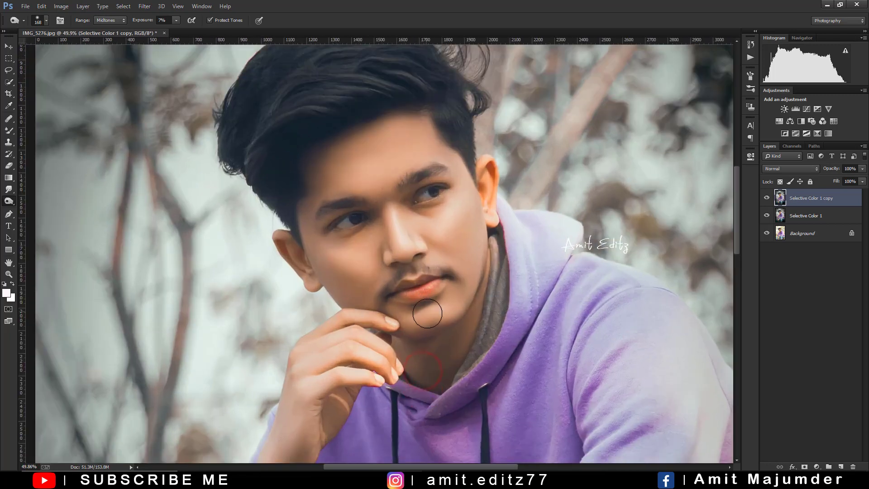
pyautogui.scroll(-3, 433, 321)
pyautogui.scroll(-2, 514, 297)
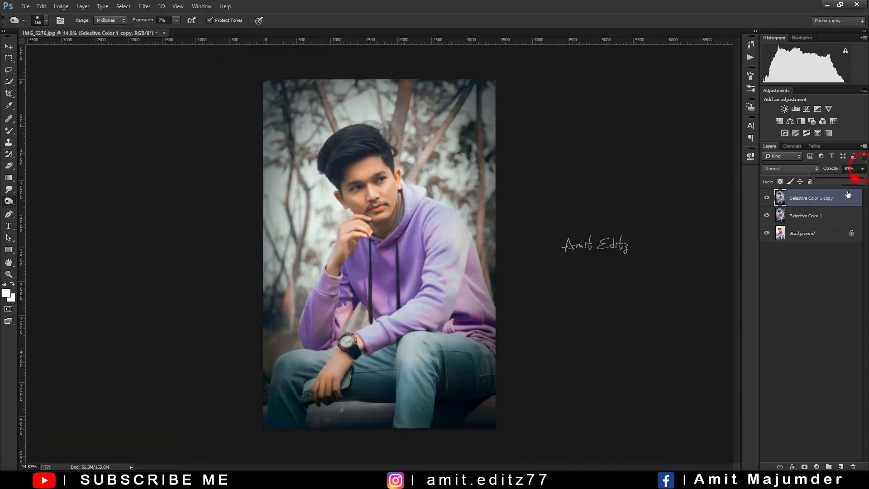
# Merge Selective Color 1 copy with Selective Color 1, comparing against the original
pyautogui.keyDown('ctrl'); pyautogui.click(814, 216); pyautogui.keyUp('ctrl')
pyautogui.rightClick(815, 214)
pyautogui.click(730, 329)
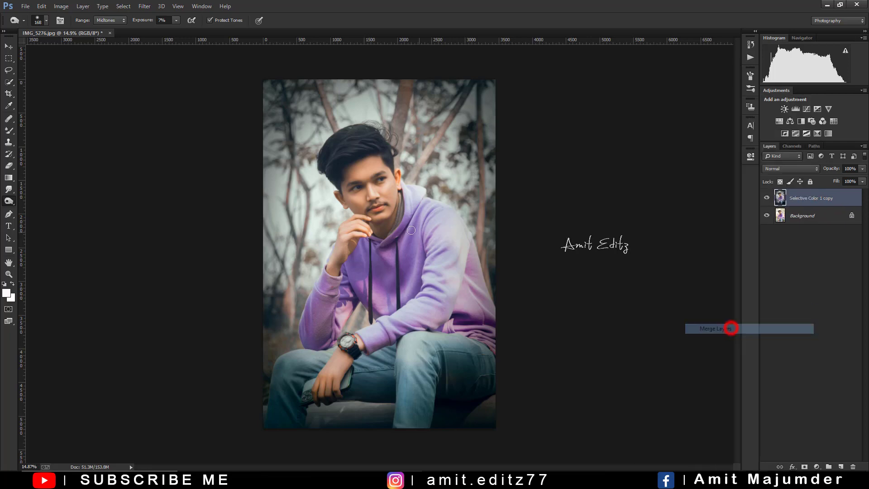
pyautogui.hotkey('ctrl', '0')
pyautogui.click(767, 197)
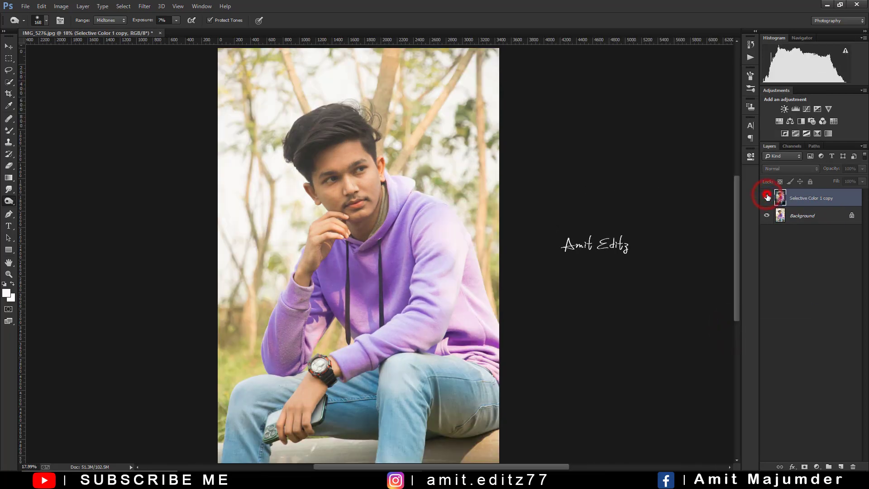
pyautogui.click(766, 197)
pyautogui.moveTo(361, 163); pyautogui.dragTo(453, 199)
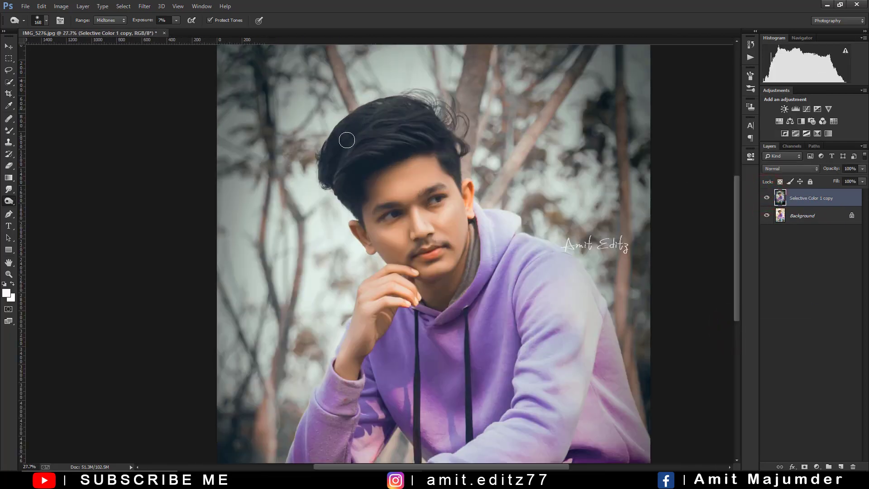
pyautogui.scroll(-3, 453, 199)
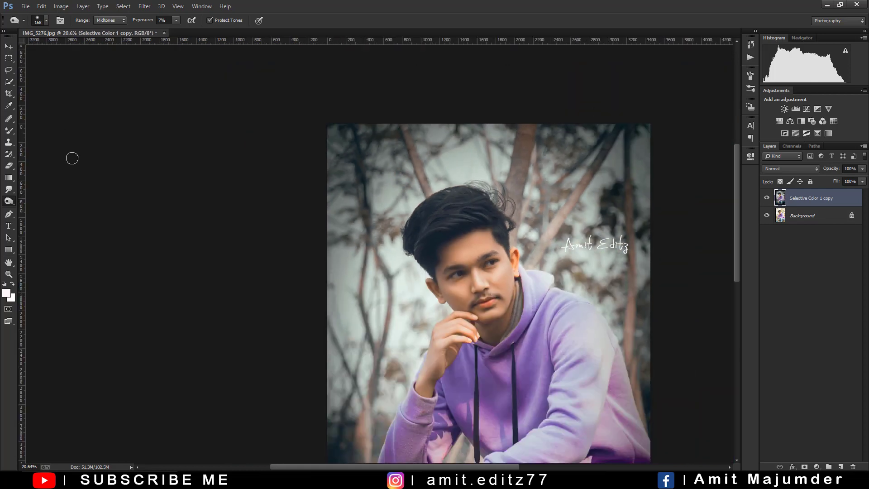
# Burn the forehead and hair slightly darker
pyautogui.rightClick(9, 200)
pyautogui.click(68, 209)
pyautogui.scroll(2, 393, 256)
pyautogui.moveTo(476, 248); pyautogui.dragTo(511, 233)
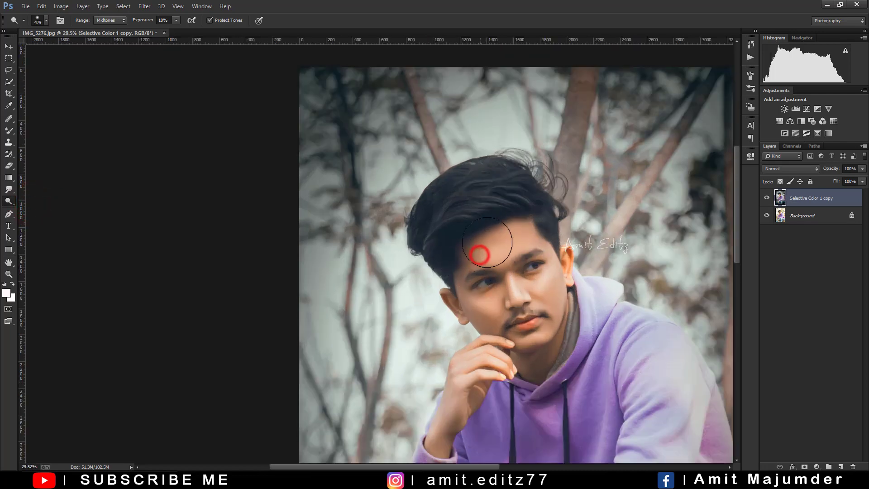
pyautogui.hotkey('ctrl', '0')
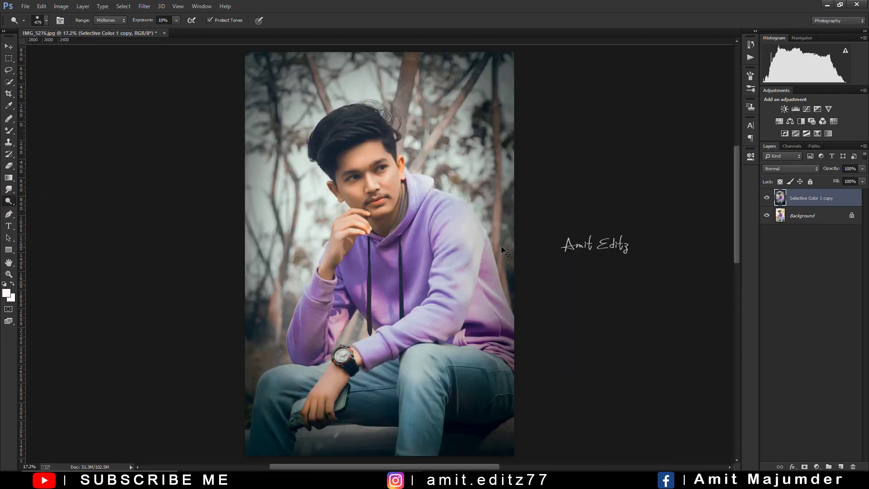
pyautogui.scroll(-1, 251, 167)
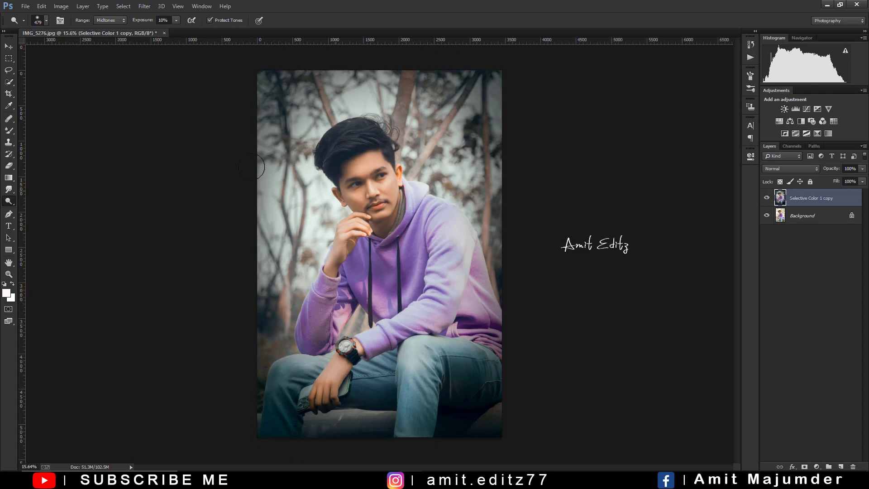
# Stamp visible layers into Selective Color 1 copy 2 and open the Camera Raw Filter
pyautogui.click(8, 46)
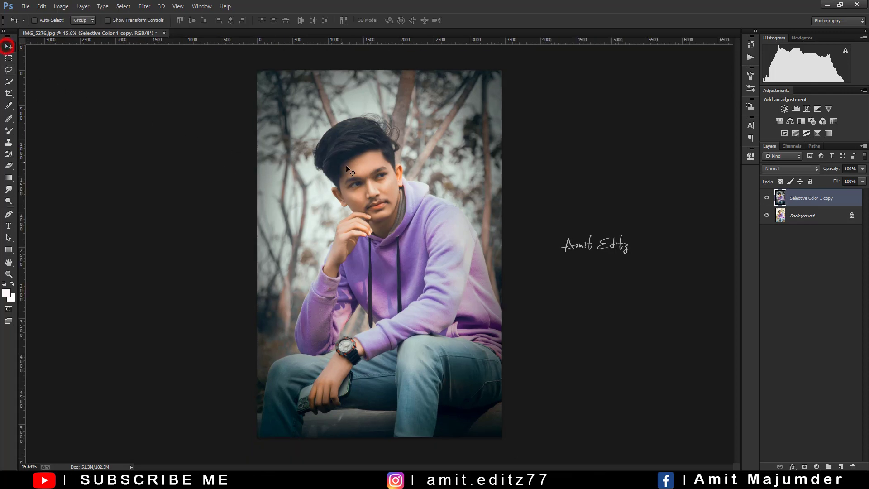
pyautogui.hotkey('ctrl', '0')
pyautogui.hotkey('ctrl', 'j')
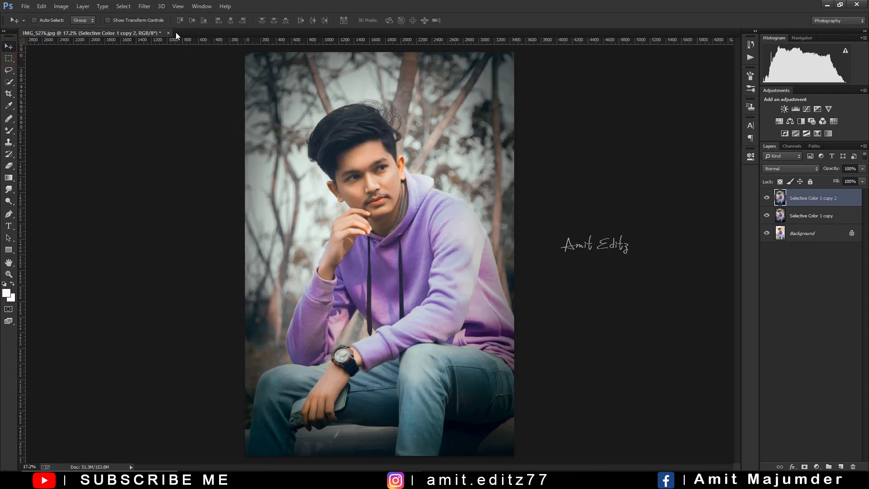
pyautogui.click(150, 8)
pyautogui.click(163, 59)
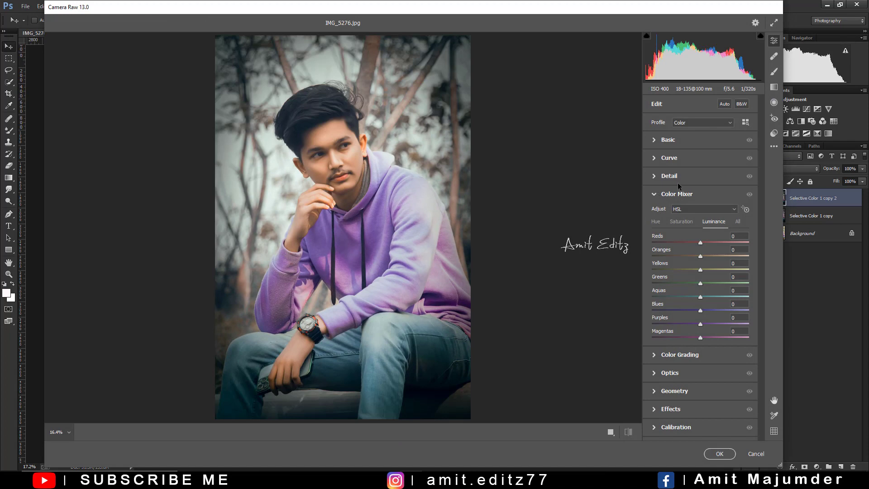
# Lift the shadows on the Blue point curve for a cooler tint
pyautogui.click(676, 158)
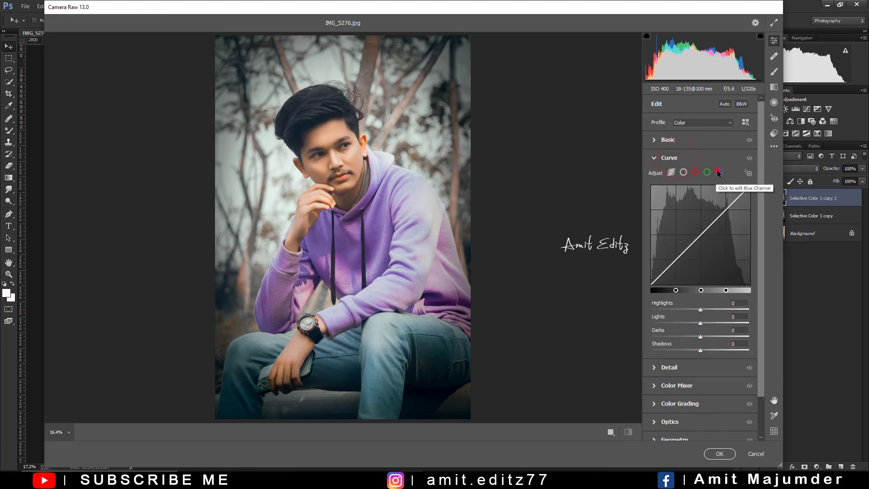
pyautogui.click(718, 172)
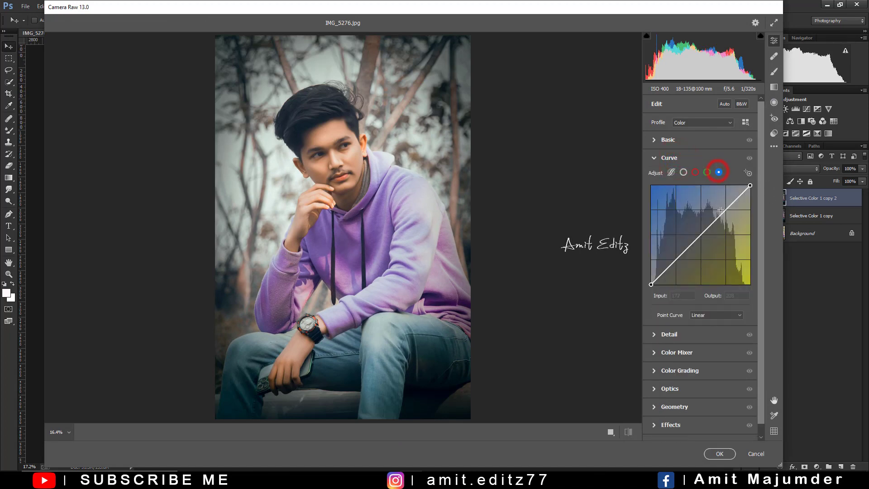
pyautogui.click(676, 259)
pyautogui.moveTo(650, 284)
pyautogui.mouseDown()
pyautogui.moveTo(661, 284)
pyautogui.moveTo(651, 281)
pyautogui.mouseUp()
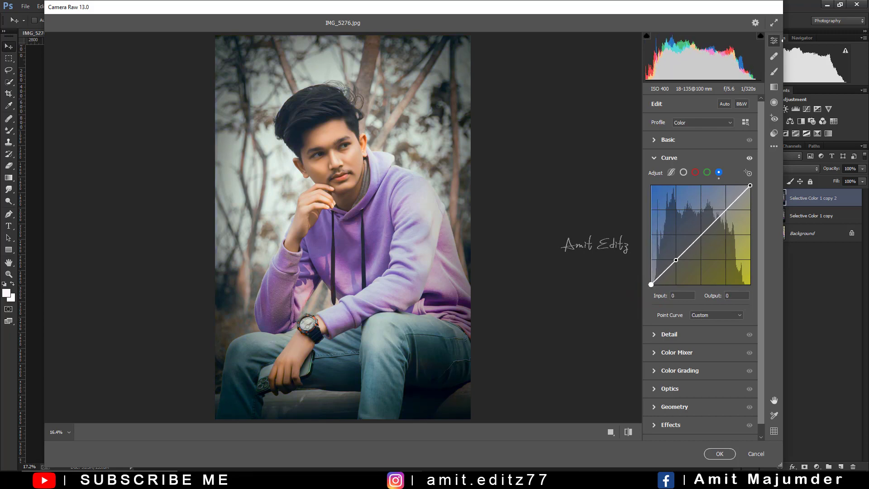
pyautogui.moveTo(651, 284); pyautogui.dragTo(654, 288)
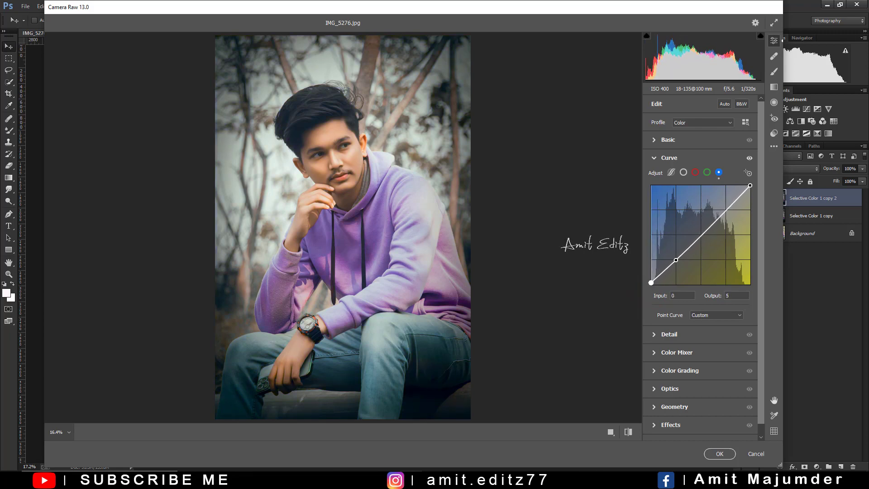
# Adjust the Green point curve's top point and lift its shadows slightly
pyautogui.click(707, 172)
pyautogui.moveTo(750, 185); pyautogui.dragTo(750, 186)
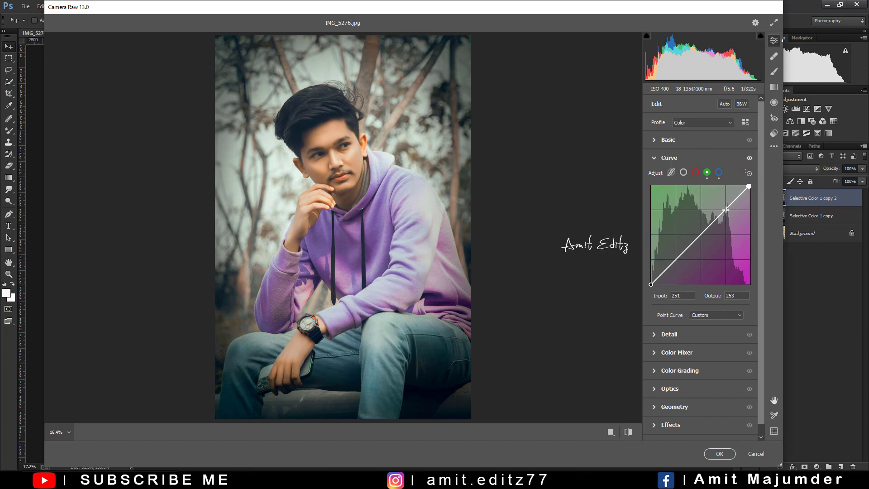
pyautogui.click(677, 259)
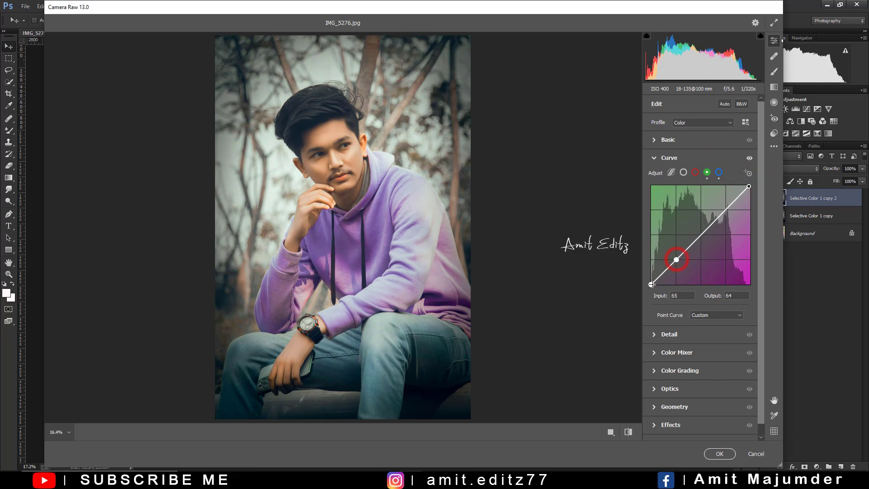
pyautogui.moveTo(651, 284); pyautogui.dragTo(651, 285)
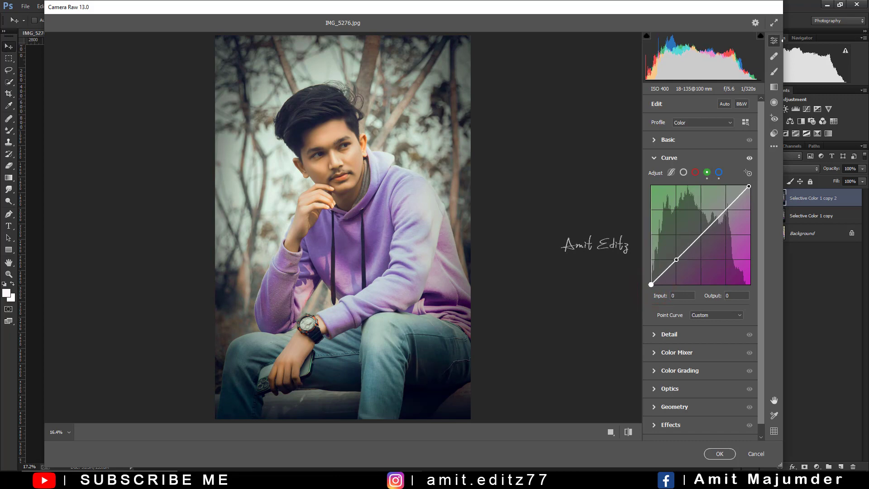
# Set the parametric curve to Highlights 0, Lights -2, Darks -1, Shadows -3
pyautogui.click(694, 174)
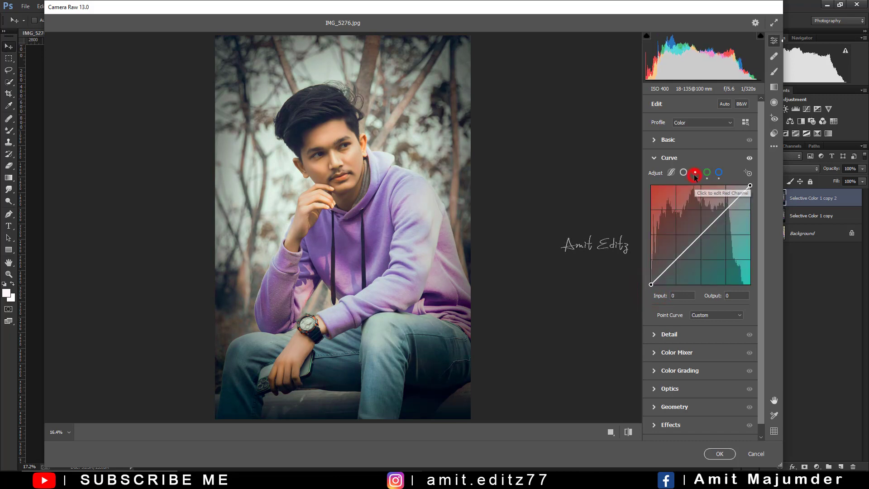
pyautogui.click(684, 175)
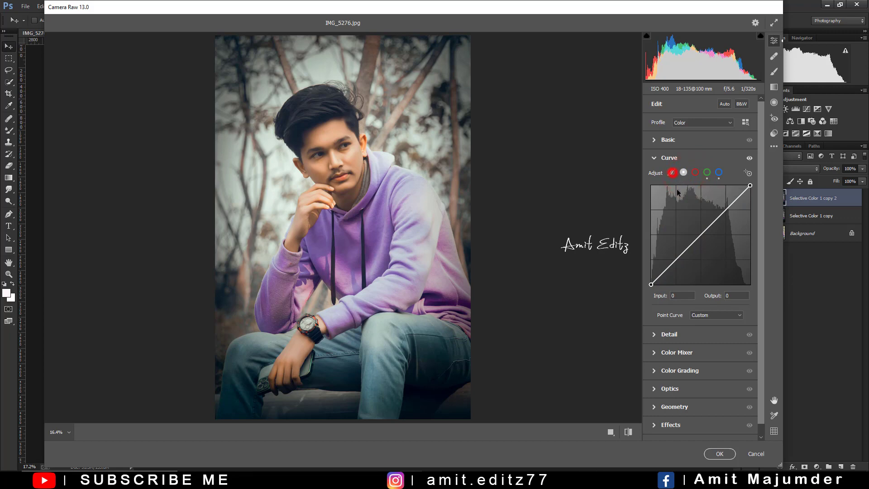
pyautogui.click(672, 172)
pyautogui.moveTo(699, 308)
pyautogui.mouseDown()
pyautogui.moveTo(668, 306)
pyautogui.moveTo(713, 322)
pyautogui.moveTo(687, 319)
pyautogui.moveTo(700, 323)
pyautogui.moveTo(692, 336)
pyautogui.moveTo(708, 337)
pyautogui.moveTo(689, 350)
pyautogui.moveTo(700, 350)
pyautogui.mouseUp()
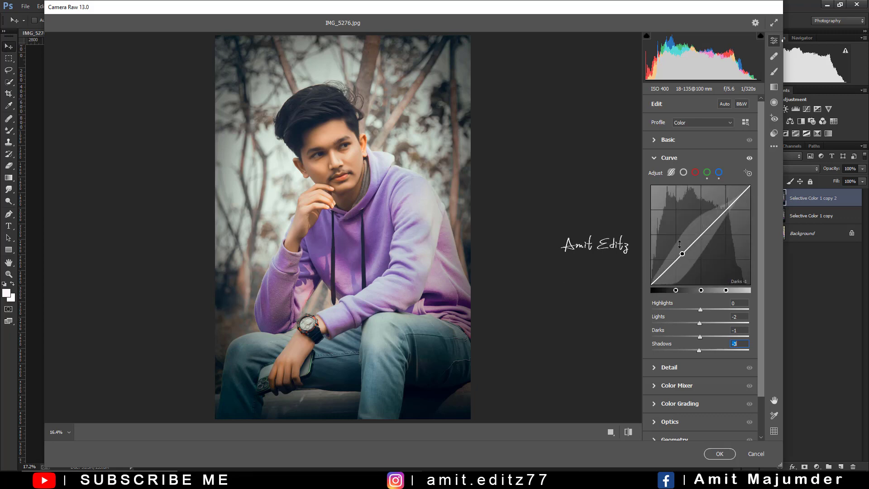
# Shift the Blues hue, keep Oranges saturation at 0, and apply the Camera Raw grade
pyautogui.click(682, 385)
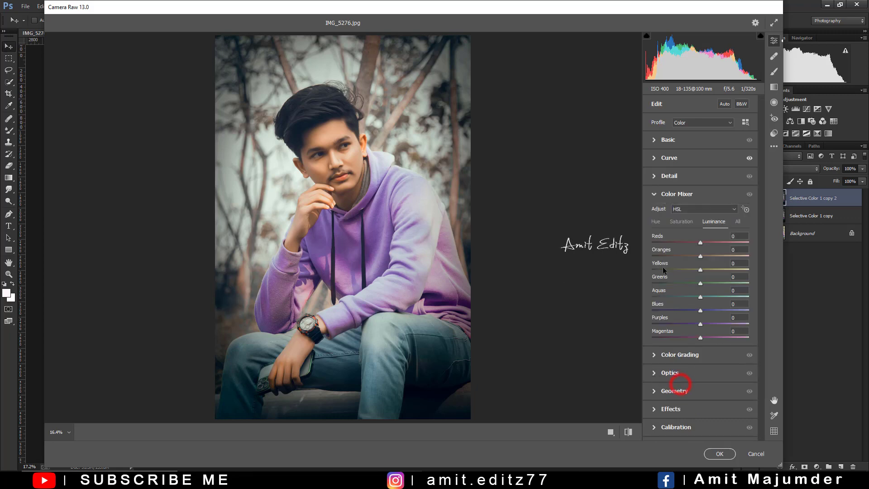
pyautogui.click(656, 221)
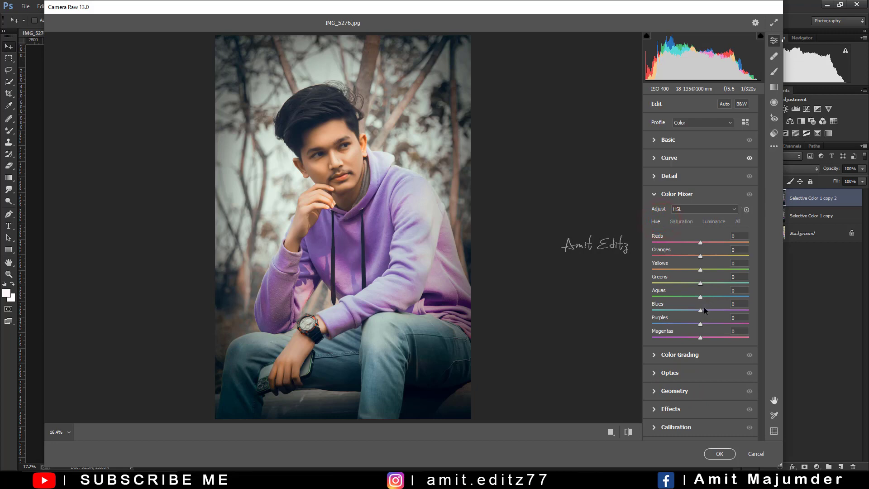
pyautogui.moveTo(683, 308); pyautogui.dragTo(704, 318)
pyautogui.click(677, 222)
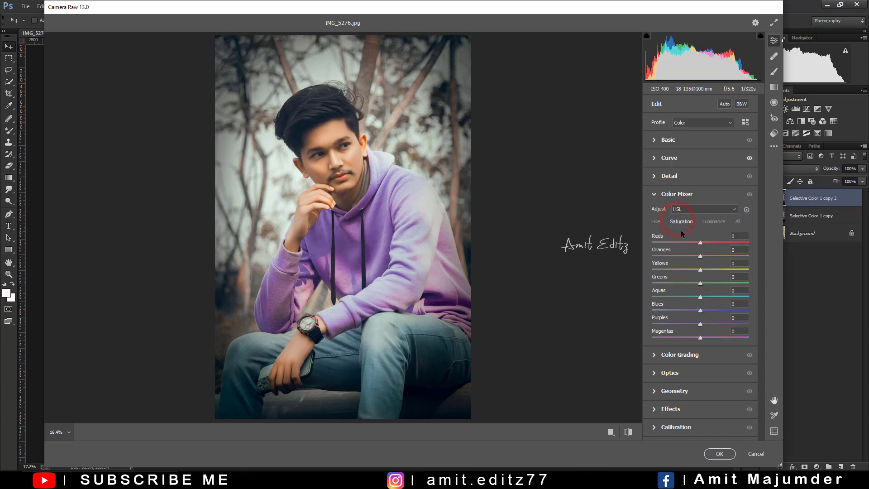
pyautogui.moveTo(697, 256)
pyautogui.mouseDown()
pyautogui.moveTo(679, 258)
pyautogui.moveTo(695, 257)
pyautogui.mouseUp()
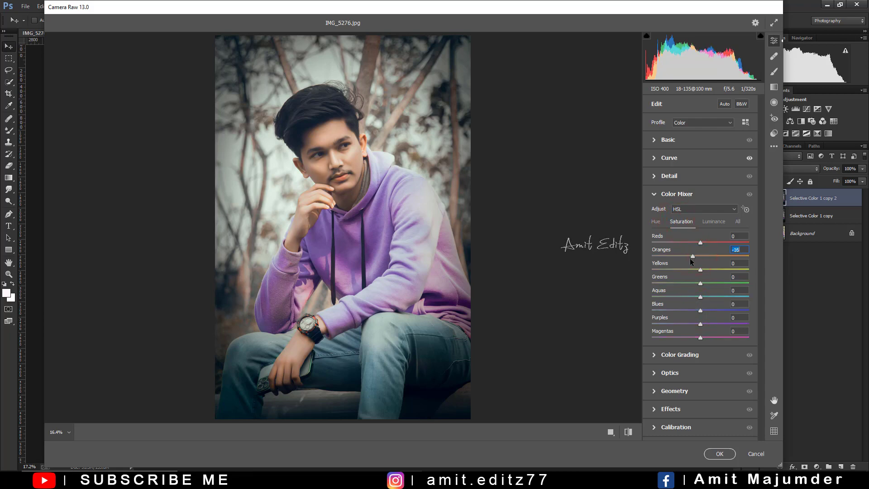
pyautogui.doubleClick(693, 256)
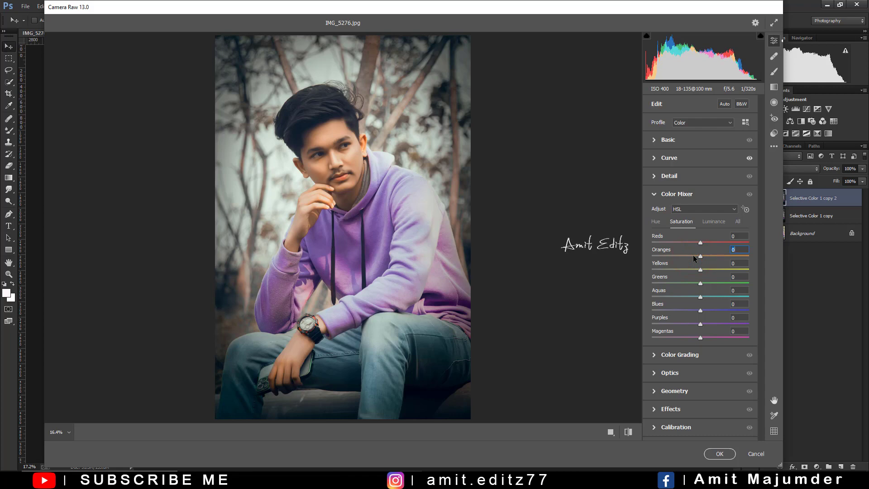
pyautogui.click(710, 453)
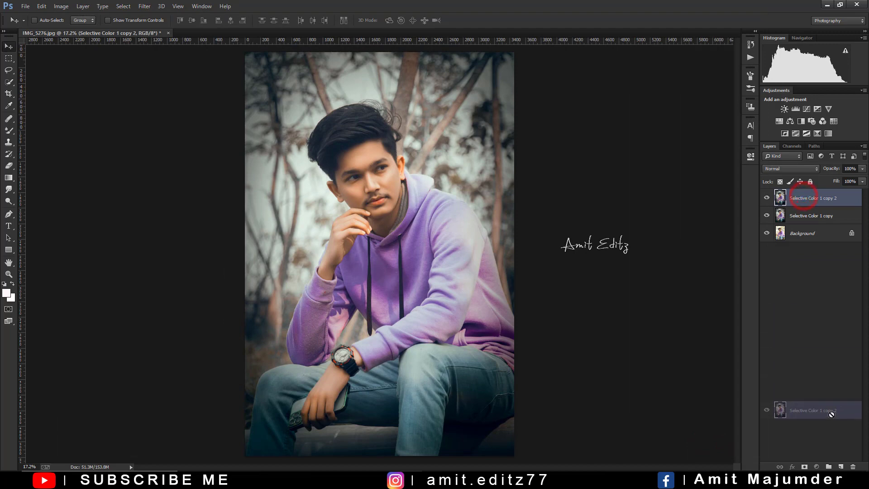
# Duplicate the graded layer and apply a 60.7-pixel Gaussian Blur
pyautogui.moveTo(789, 199); pyautogui.dragTo(841, 467)
pyautogui.click(145, 6)
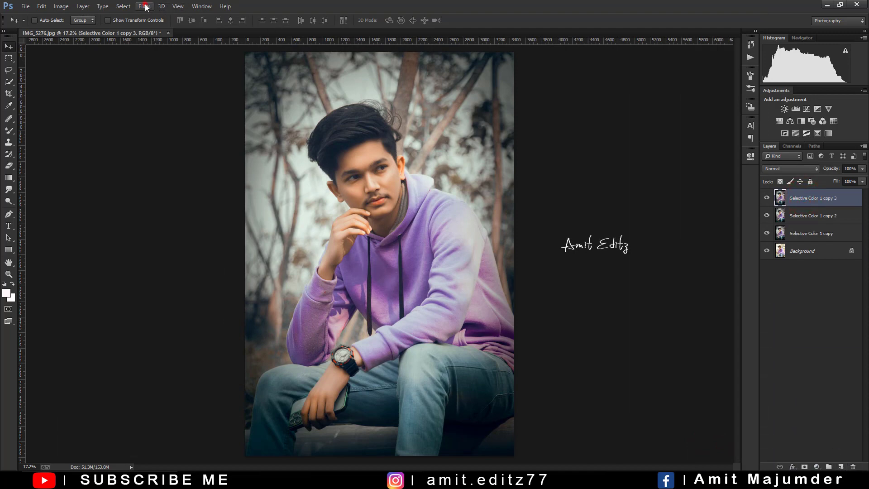
pyautogui.moveTo(194, 118)
pyautogui.click(307, 176)
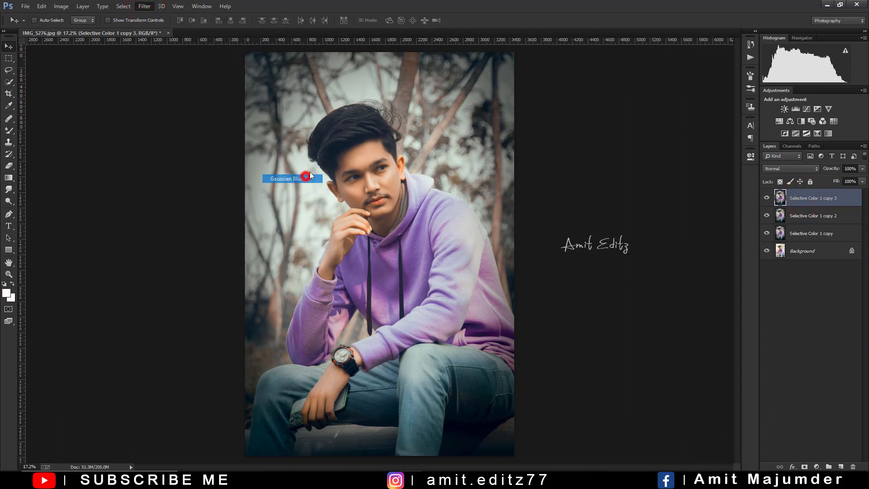
pyautogui.click(582, 280)
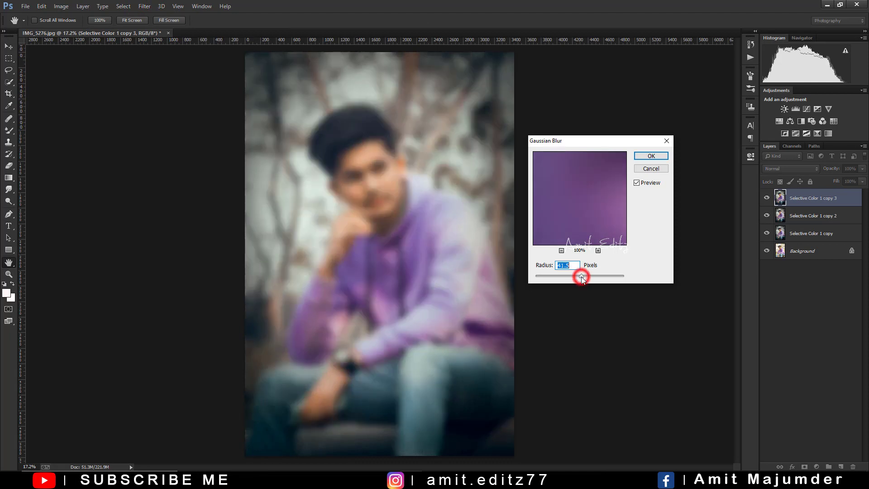
pyautogui.click(585, 276)
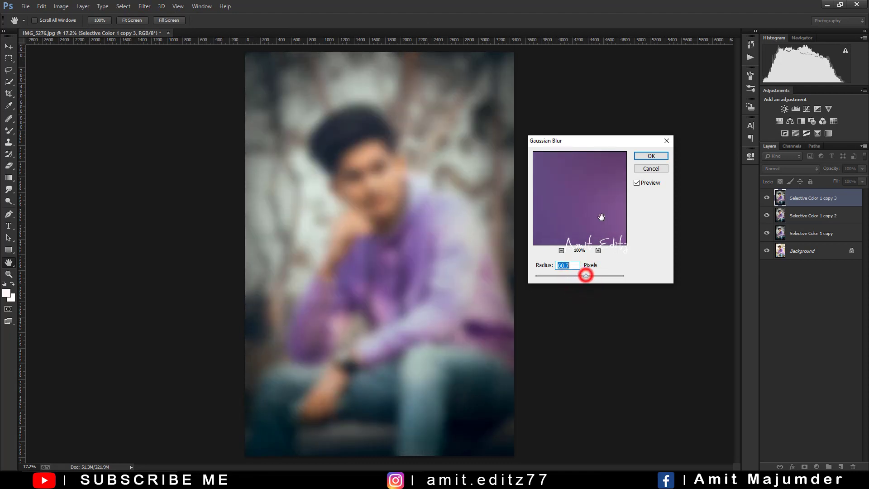
pyautogui.click(644, 154)
# Add an inverted black layer mask and set a soft brush to 49% opacity
pyautogui.click(804, 467)
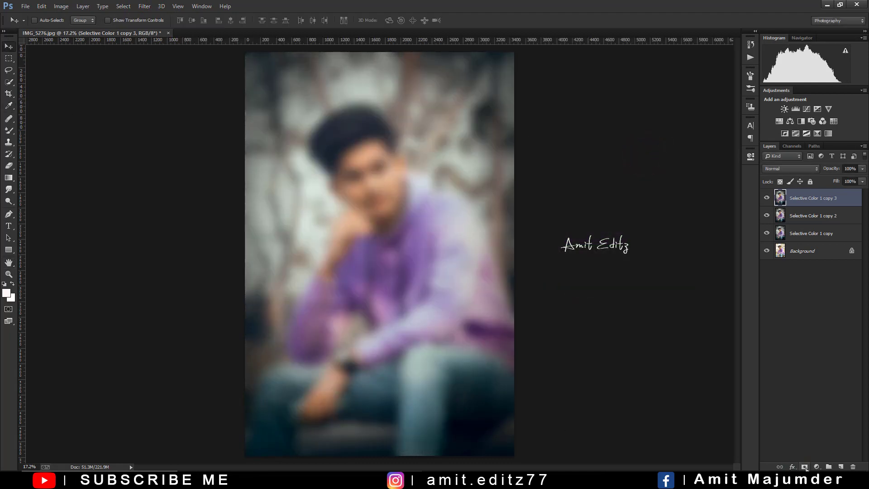
pyautogui.hotkey('ctrl', 'i')
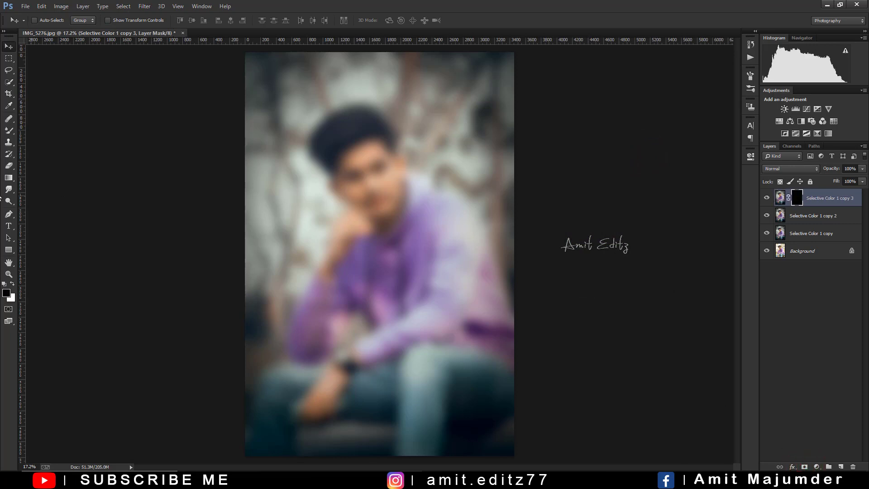
pyautogui.rightClick(9, 130)
pyautogui.click(41, 132)
pyautogui.scroll(3, 494, 172)
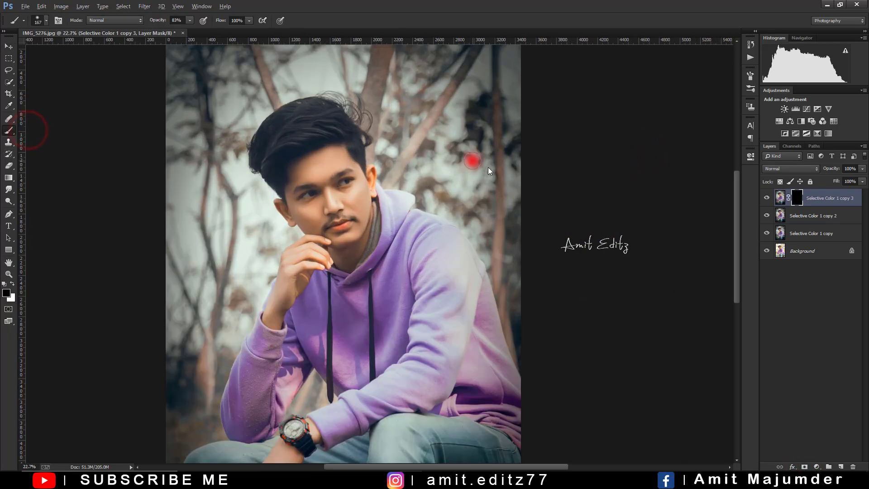
pyautogui.click(458, 176)
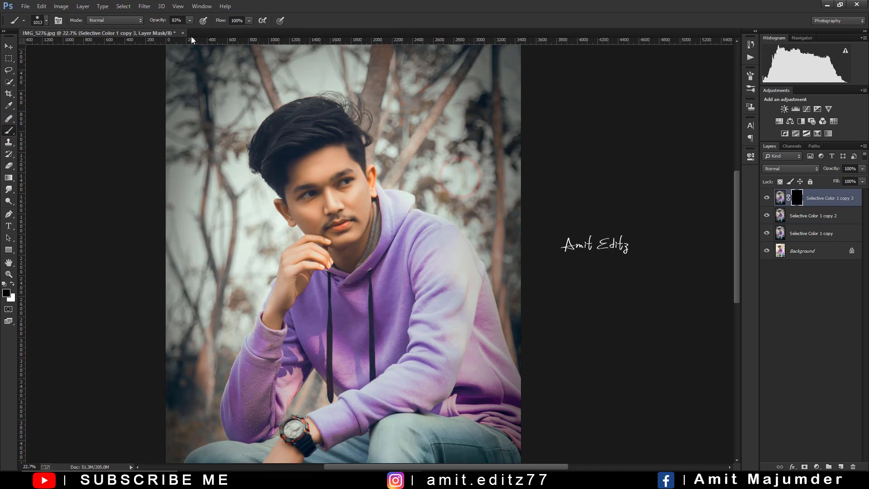
pyautogui.click(176, 20)
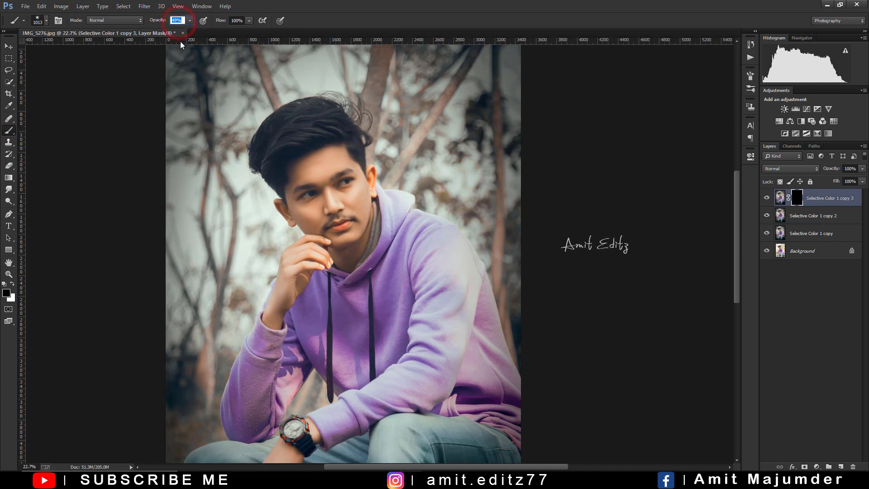
pyautogui.write('49')
pyautogui.click(469, 168)
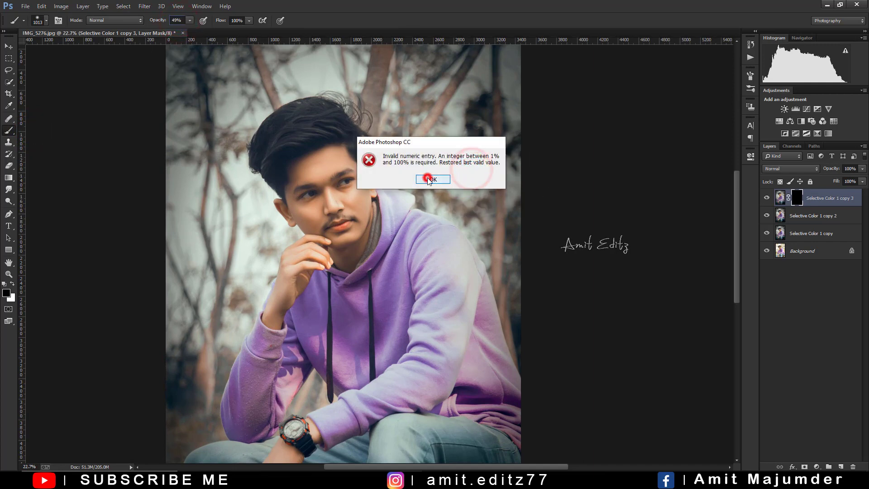
pyautogui.click(430, 178)
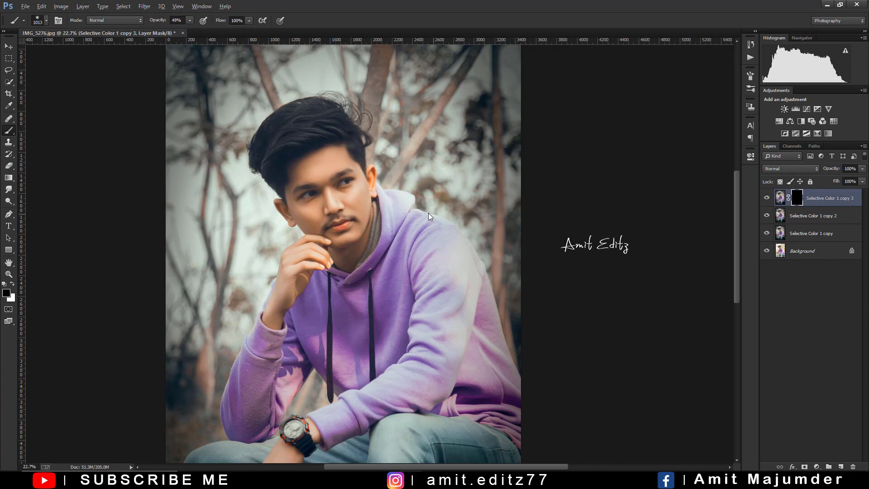
pyautogui.click(450, 190)
pyautogui.click(453, 180)
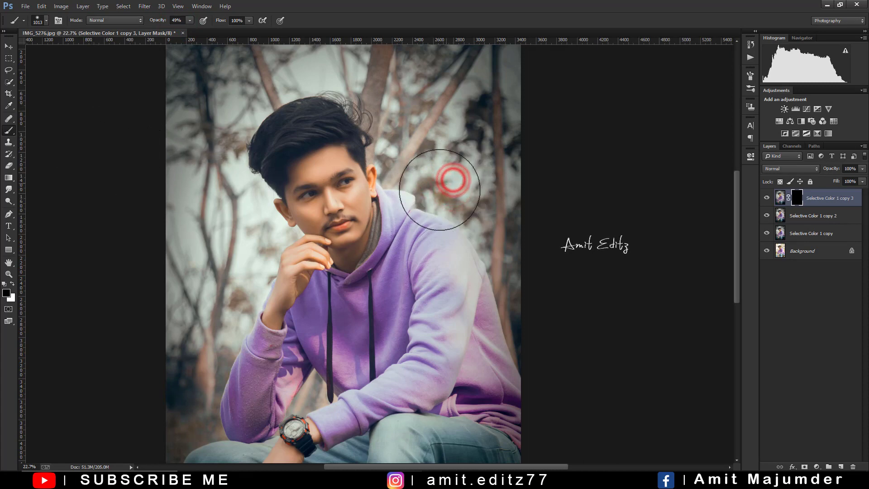
# Paint white on the mask around the tree, face, hair and arm to reveal background blur
pyautogui.click(765, 197)
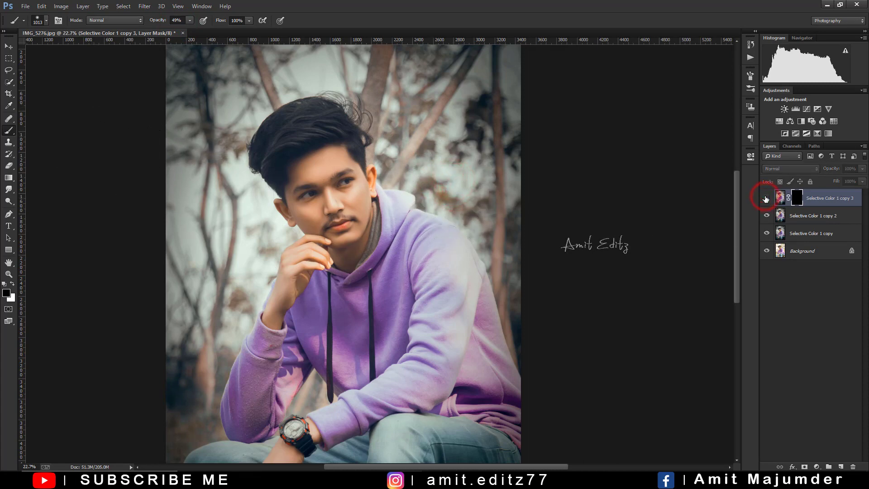
pyautogui.click(765, 198)
pyautogui.press('x')
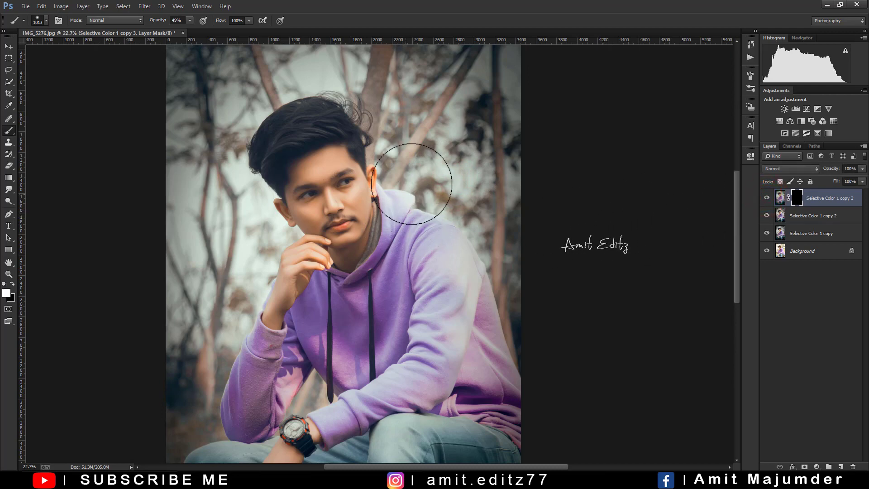
pyautogui.click(458, 174)
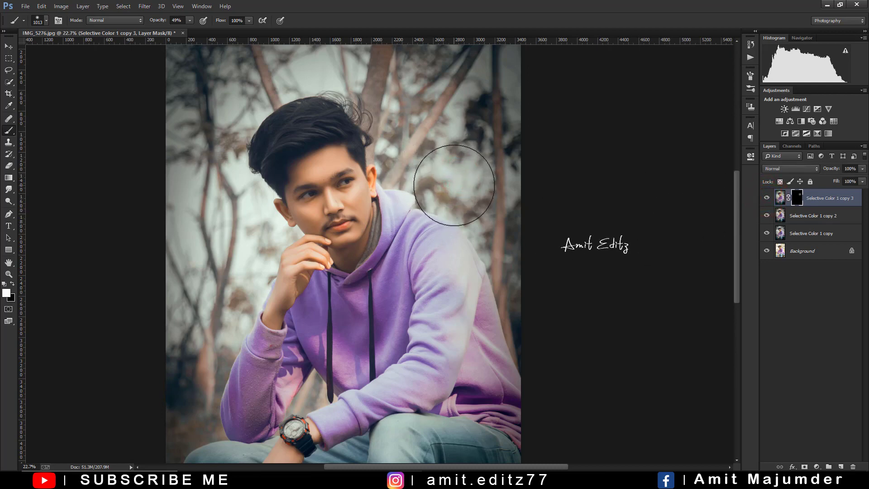
pyautogui.click(443, 188)
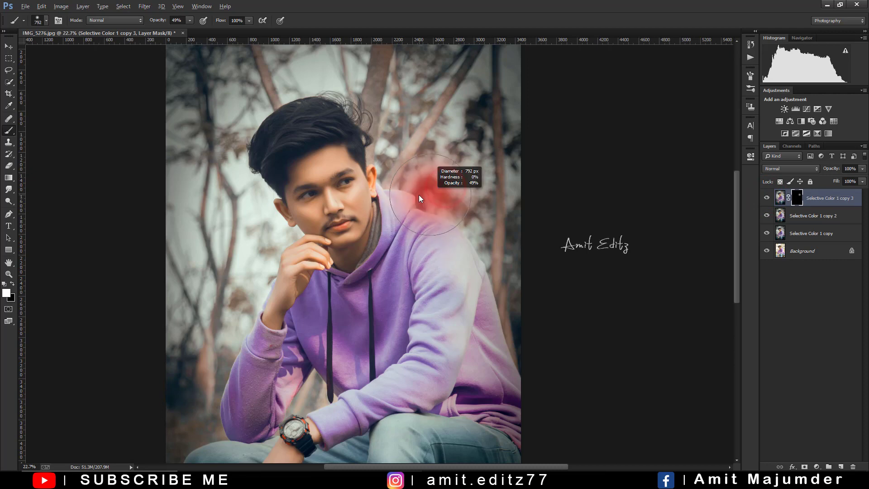
pyautogui.click(252, 279)
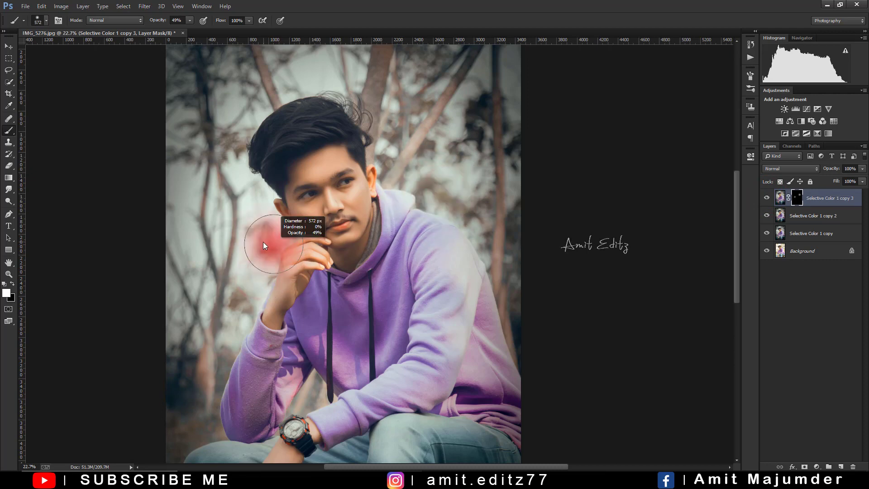
pyautogui.click(272, 229)
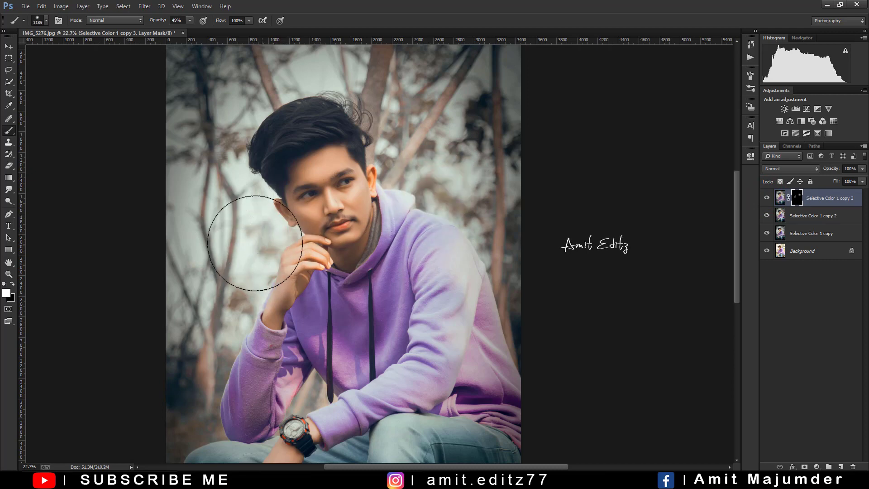
pyautogui.click(248, 213)
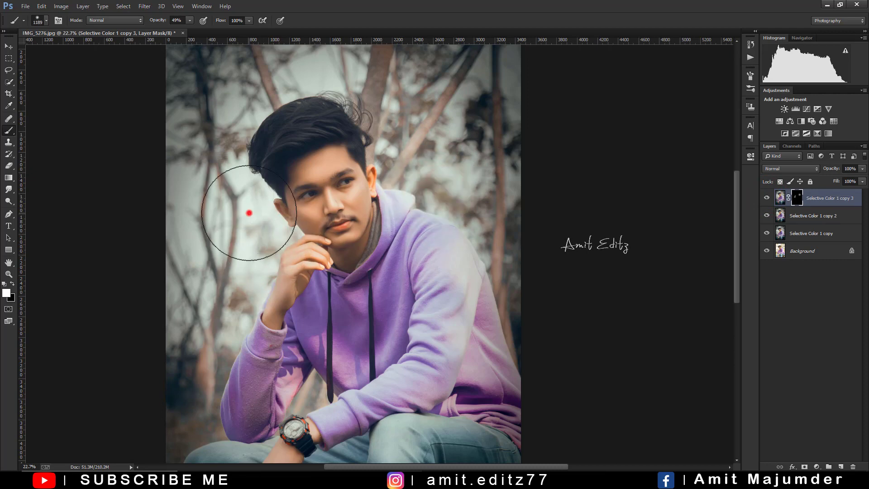
pyautogui.press('[')
pyautogui.press('[')
pyautogui.click(339, 81)
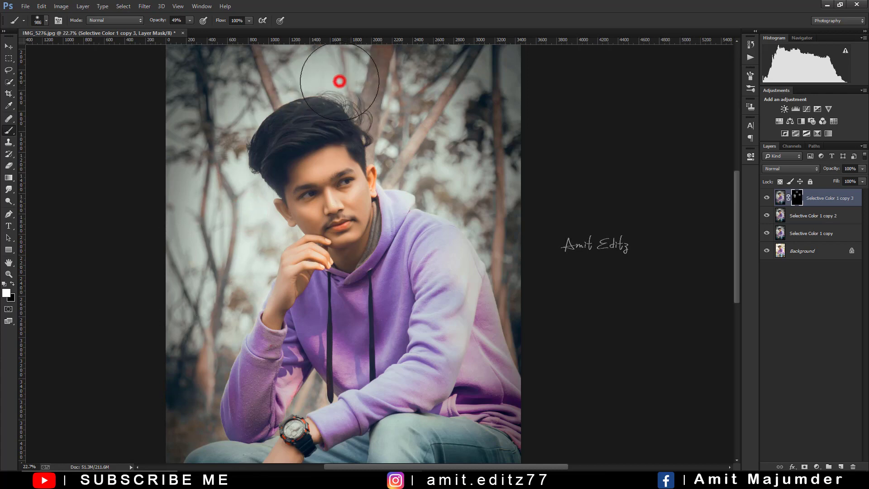
pyautogui.press('[')
pyautogui.press('[')
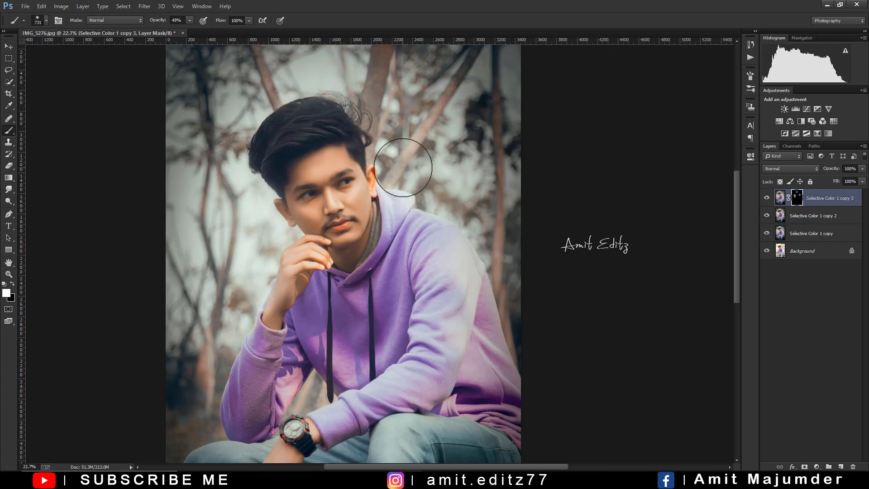
pyautogui.click(412, 175)
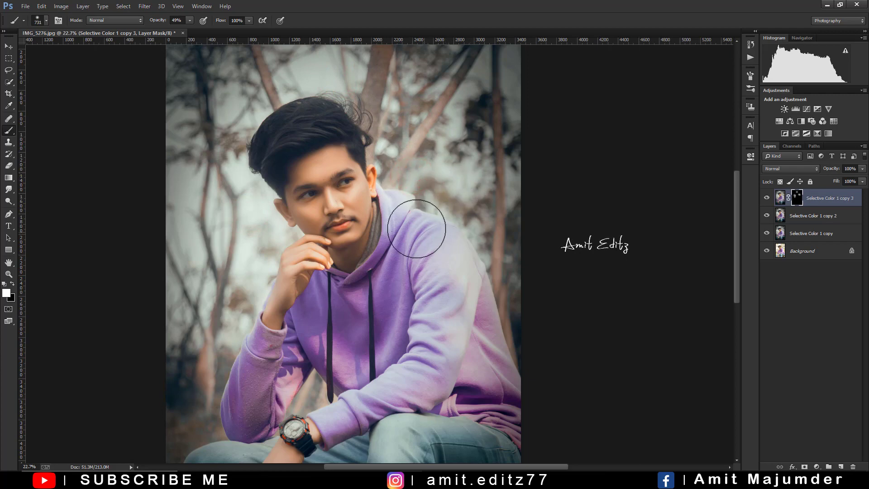
pyautogui.click(270, 266)
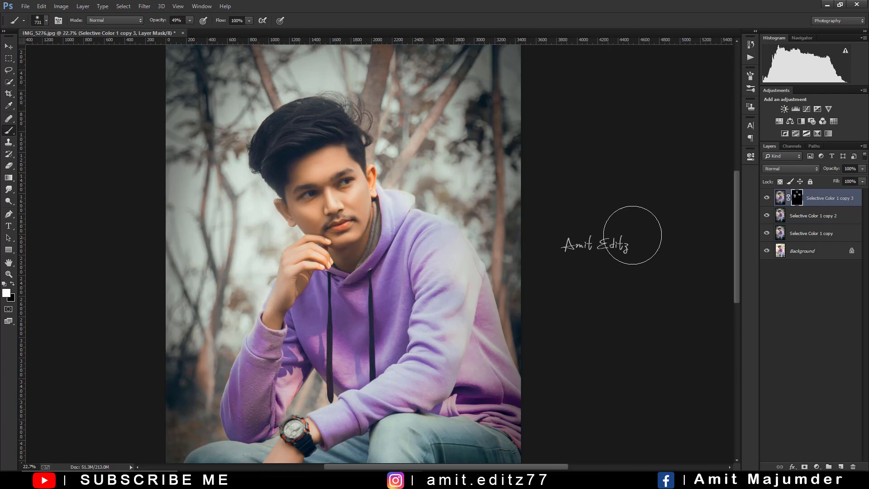
pyautogui.click(803, 173)
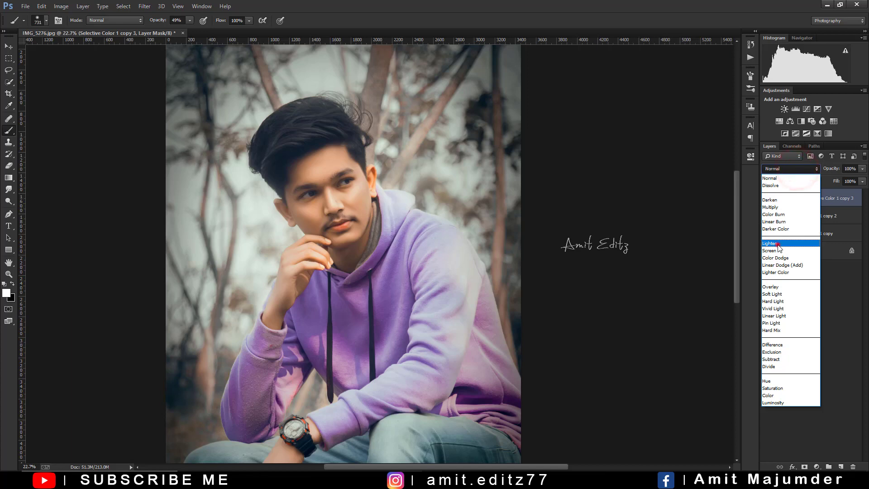
# Preview the lightening blend modes on the blur layer and settle on Screen
pyautogui.click(777, 245)
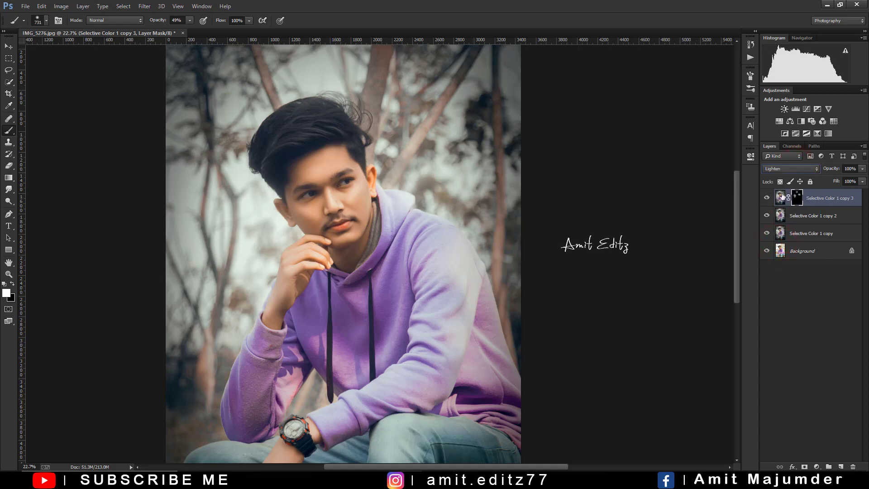
pyautogui.hotkey('shift', '+')
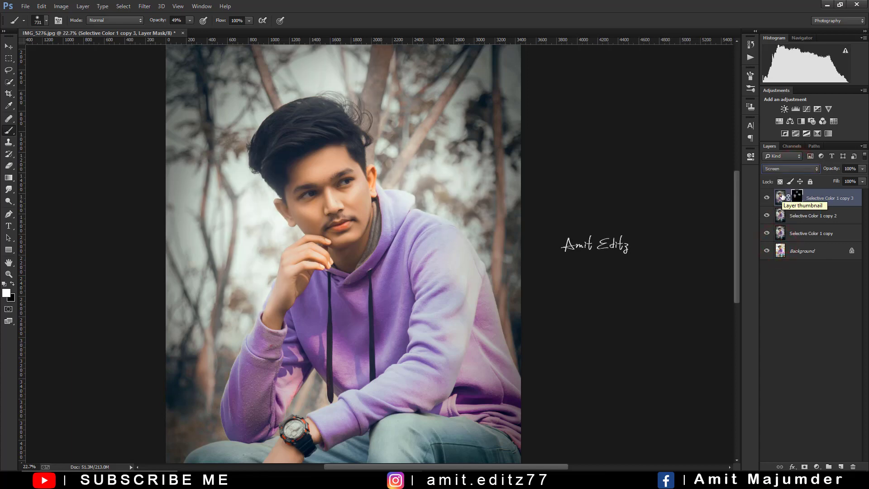
pyautogui.hotkey('shift', '+')
pyautogui.hotkey('shift', '-')
pyautogui.hotkey('shift', '+')
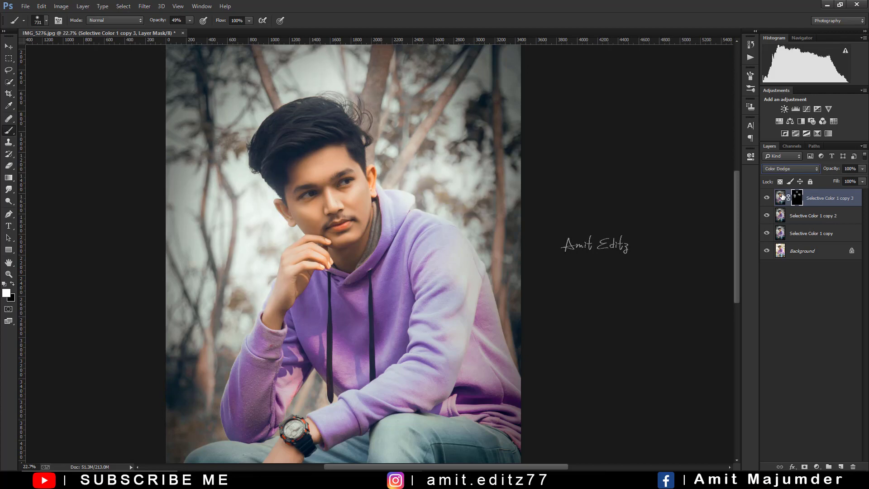
pyautogui.hotkey('shift', '+')
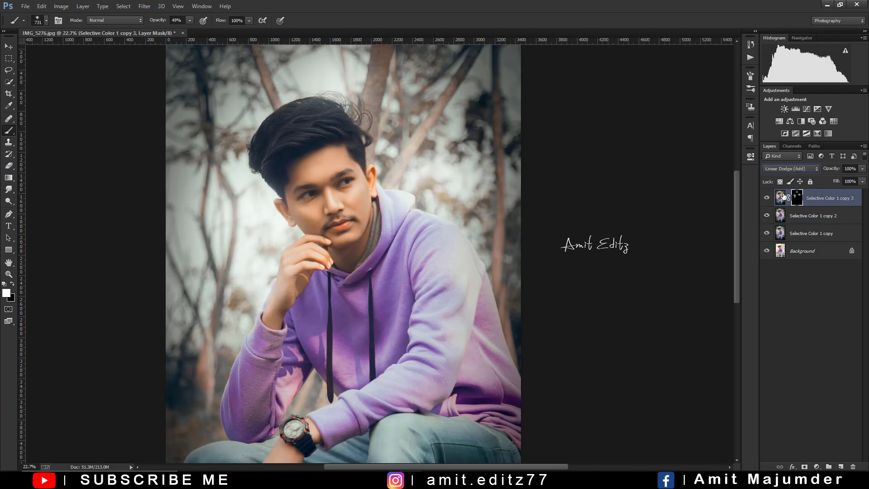
pyautogui.hotkey('shift', '+')
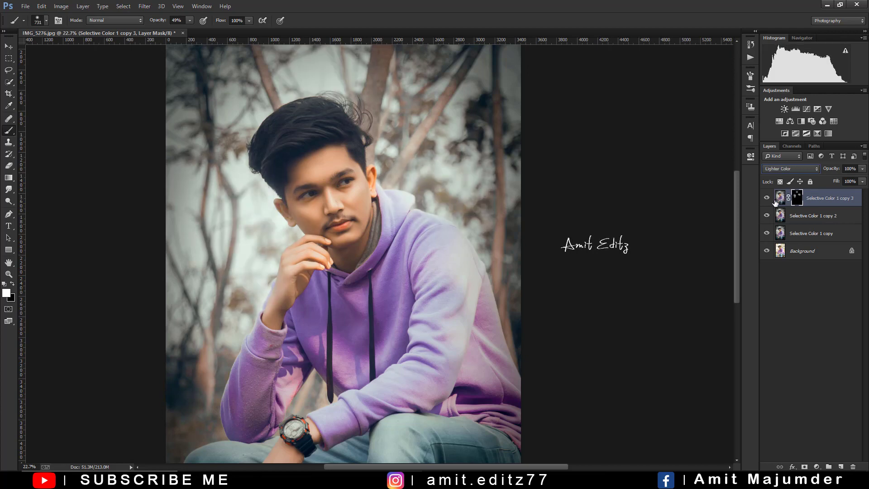
pyautogui.hotkey('shift', '-')
pyautogui.hotkey('shift', '-')
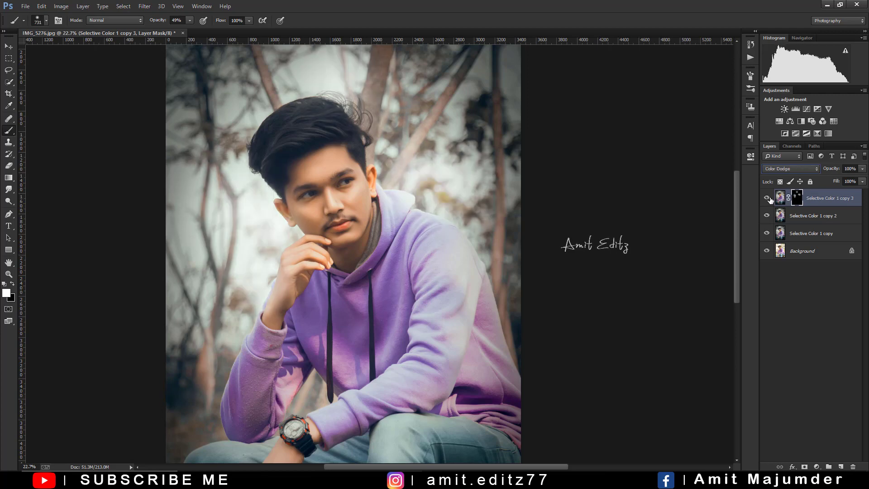
pyautogui.hotkey('shift', '-')
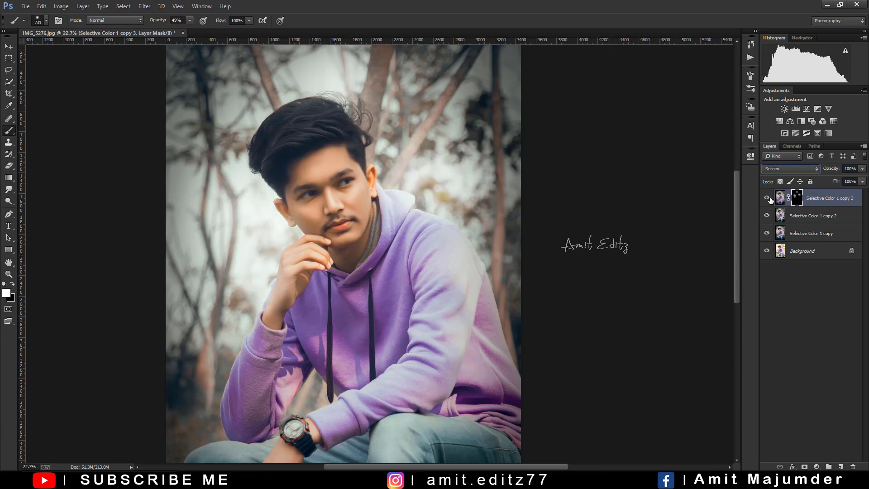
# Toggle the top layer's visibility to compare the Screen glow before and after
pyautogui.click(767, 198)
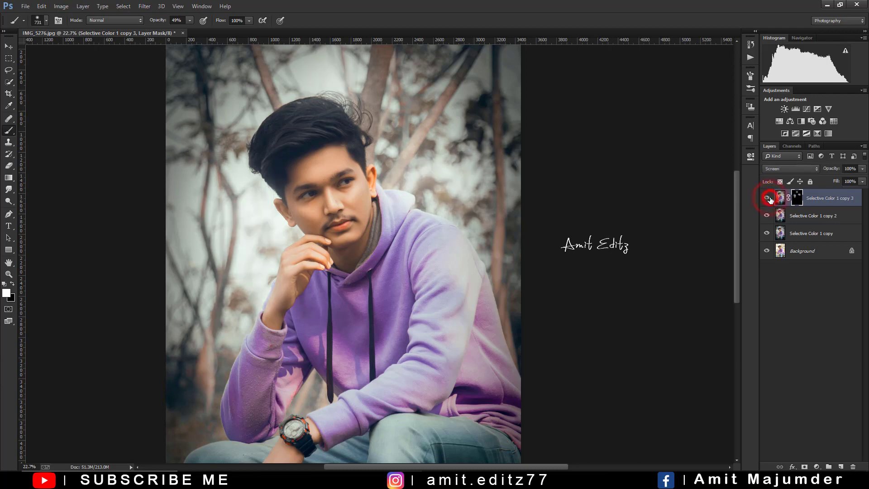
pyautogui.scroll(-2, 446, 208)
pyautogui.scroll(-2, 447, 209)
pyautogui.scroll(1, 447, 209)
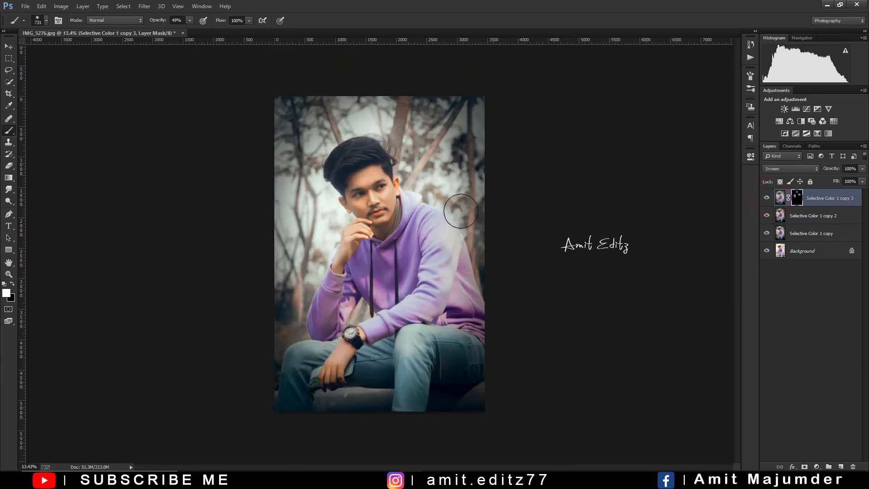
# Select both Selective Color layers and merge them into Selective Color 1 copy 3
pyautogui.keyDown('shift'); pyautogui.click(813, 216); pyautogui.keyUp('shift')
pyautogui.rightClick(813, 217)
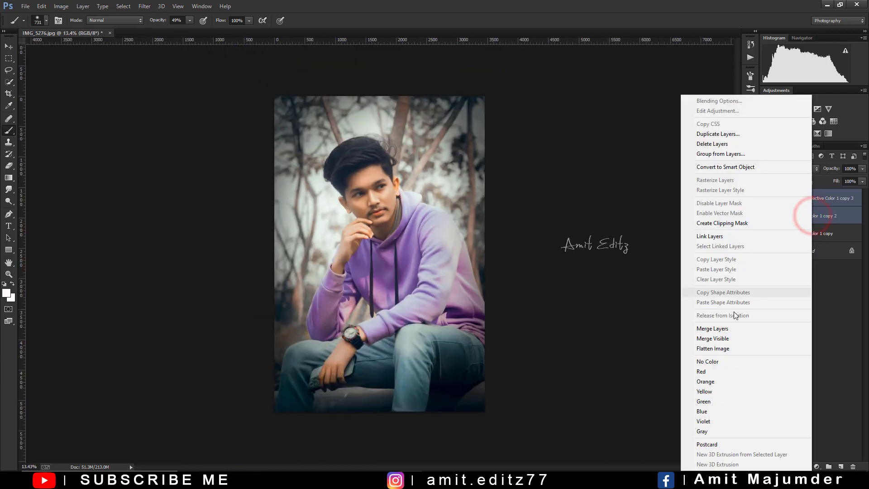
pyautogui.click(727, 329)
pyautogui.scroll(-1, 422, 226)
pyautogui.scroll(-1, 423, 227)
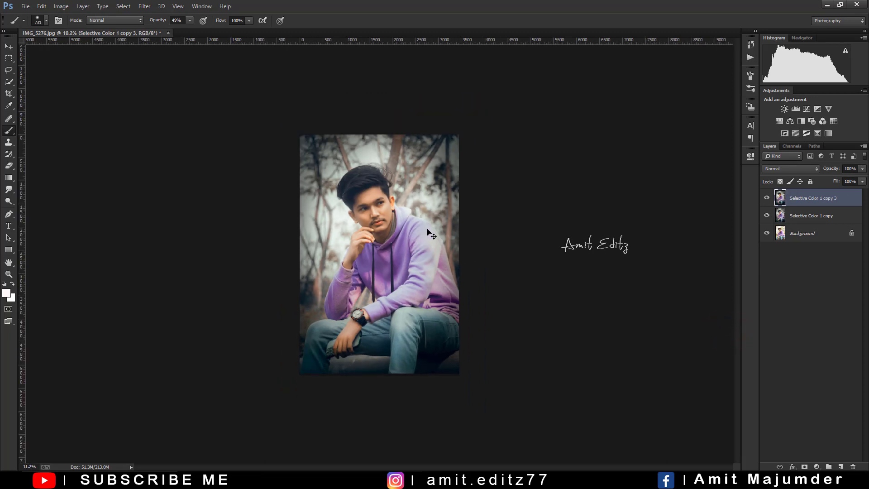
pyautogui.scroll(1, 423, 226)
pyautogui.keyDown('shift'); pyautogui.click(833, 215); pyautogui.keyUp('shift')
pyautogui.rightClick(833, 215)
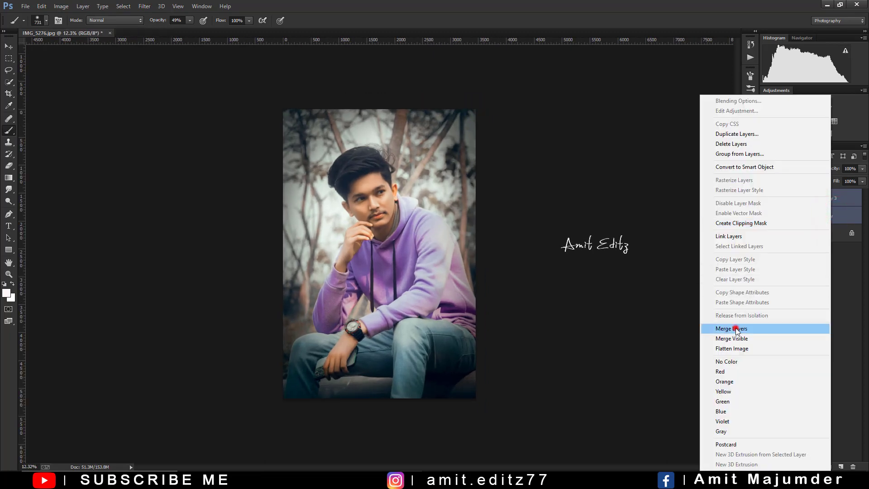
pyautogui.click(734, 328)
pyautogui.click(7, 47)
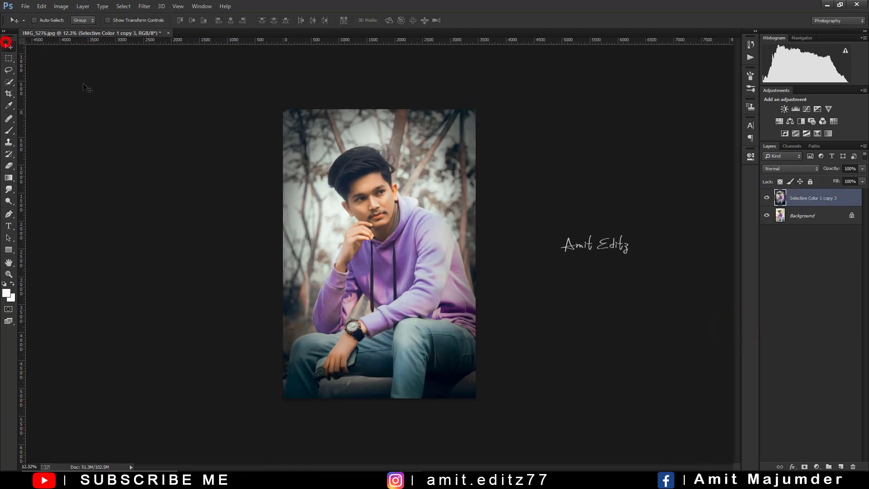
pyautogui.scroll(1, 358, 210)
pyautogui.scroll(1, 366, 213)
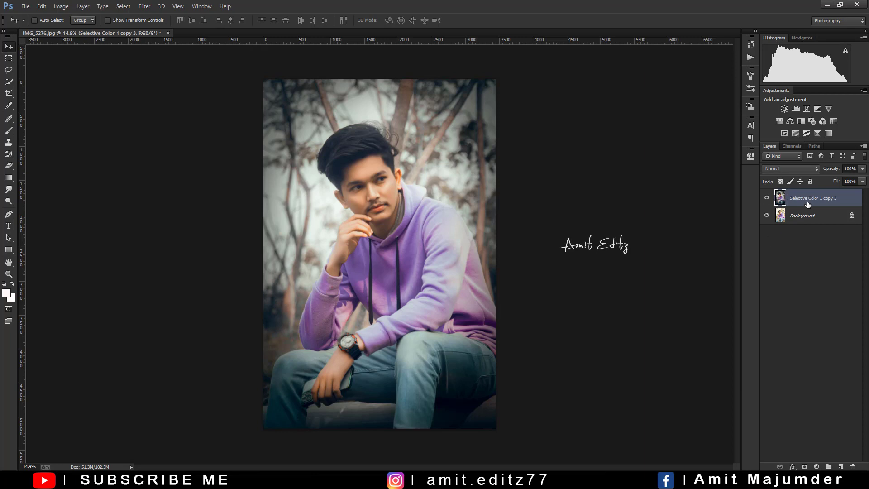
# Duplicate the merged layer as Selective Color 1 copy 4 and run Camera Raw Filter on it
pyautogui.moveTo(802, 198); pyautogui.dragTo(840, 467)
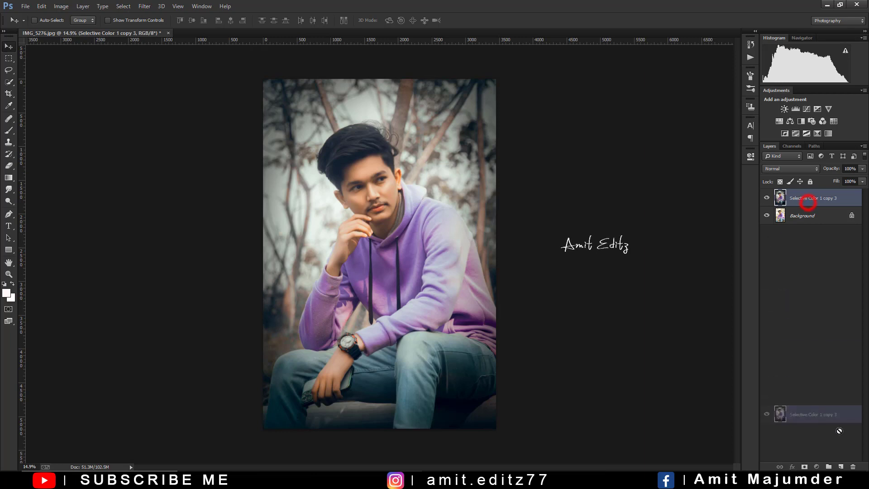
pyautogui.click(144, 6)
pyautogui.moveTo(152, 175)
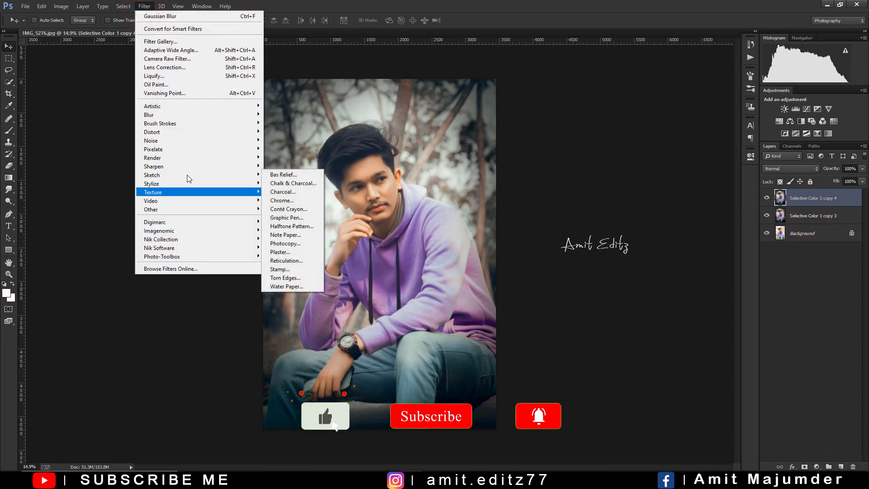
pyautogui.click(176, 59)
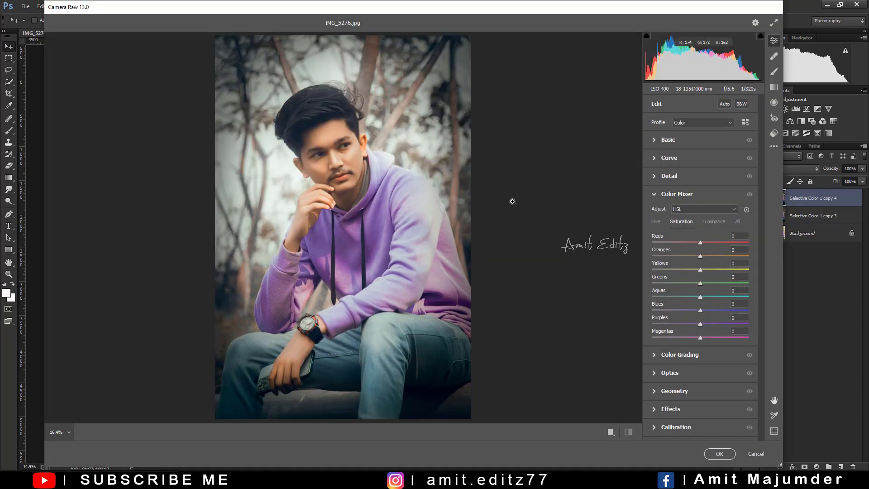
# In the Color Mixer hues, set Blues to +100 and return Aquas and Purples to 0
pyautogui.click(657, 221)
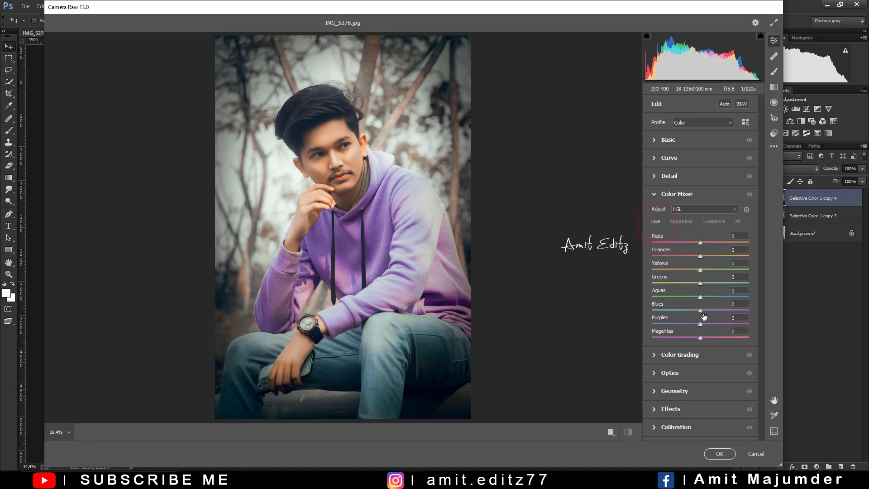
pyautogui.moveTo(727, 315); pyautogui.dragTo(816, 315)
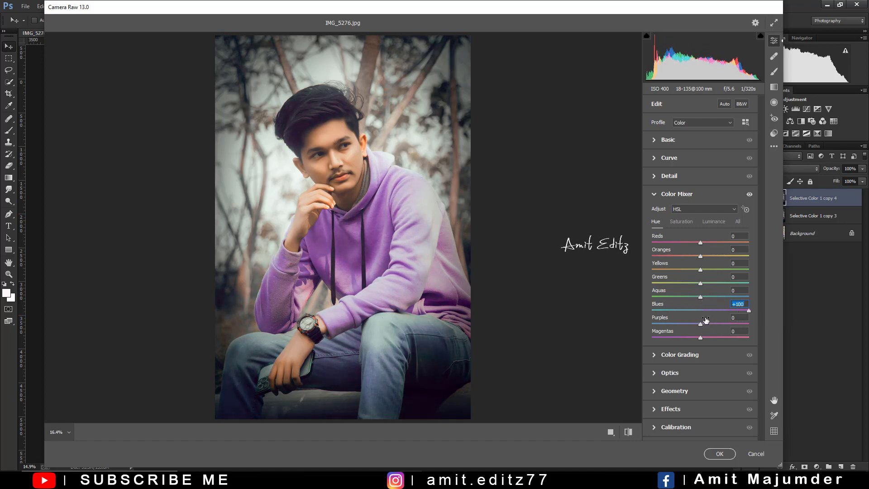
pyautogui.moveTo(702, 297); pyautogui.dragTo(723, 297)
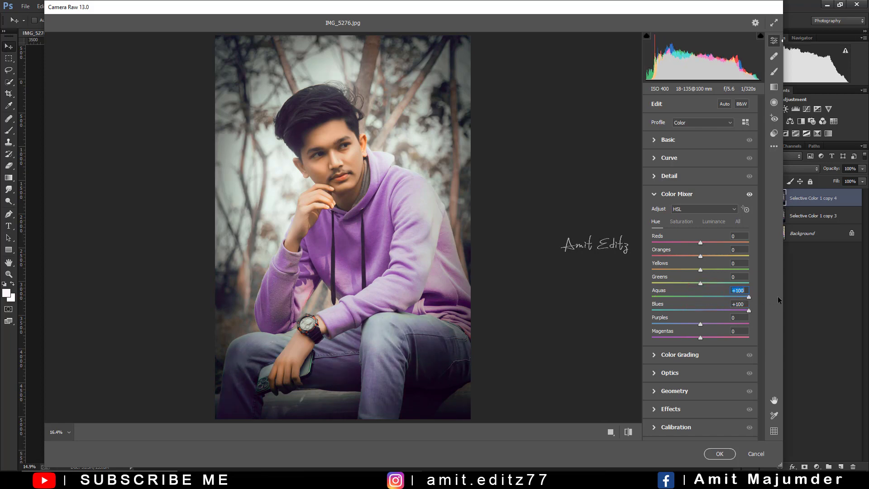
pyautogui.press('Down')
pyautogui.moveTo(700, 295); pyautogui.dragTo(697, 298)
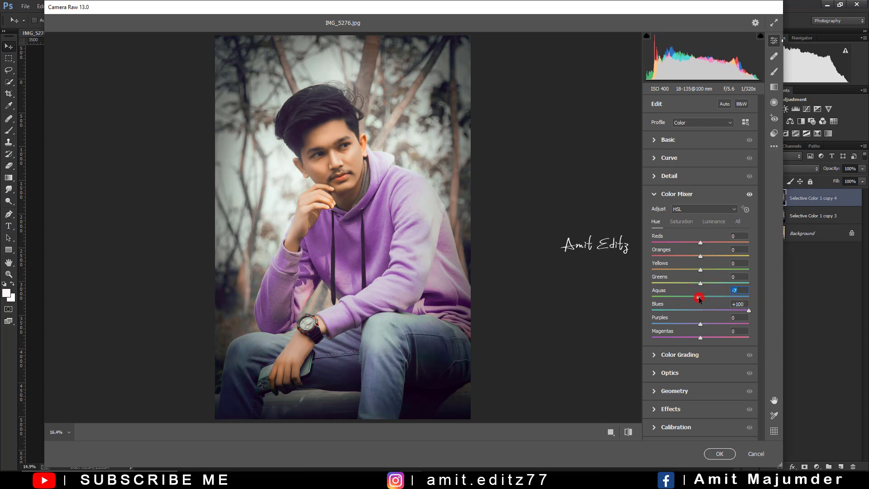
pyautogui.doubleClick(698, 296)
pyautogui.moveTo(688, 323); pyautogui.dragTo(664, 324)
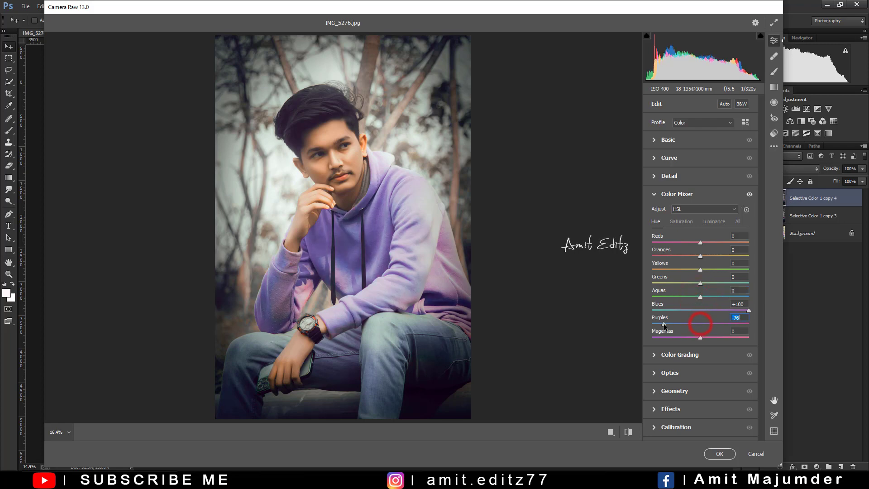
pyautogui.moveTo(755, 323)
pyautogui.mouseDown()
pyautogui.moveTo(764, 323)
pyautogui.moveTo(698, 324)
pyautogui.mouseUp()
pyautogui.doubleClick(698, 324)
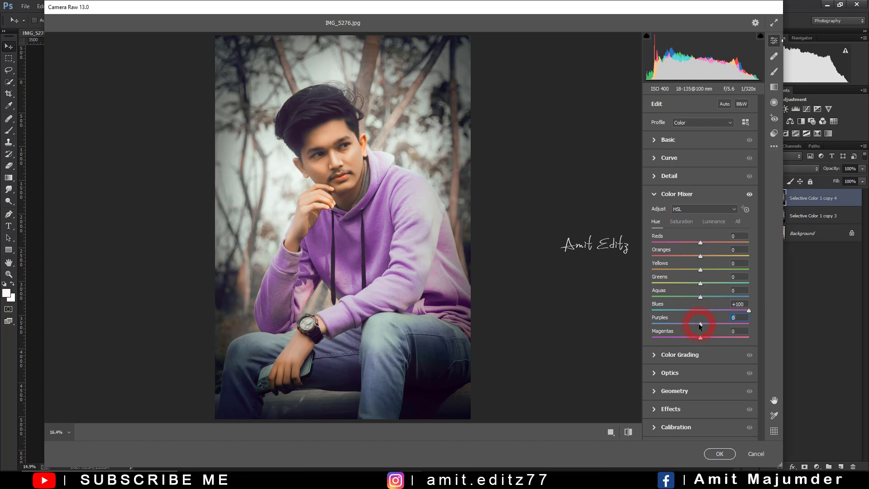
# Desaturate Blues to -100, Purples to about -22 and Magentas to -7 to mute the hoodie
pyautogui.click(681, 221)
pyautogui.moveTo(702, 322)
pyautogui.mouseDown()
pyautogui.moveTo(669, 324)
pyautogui.moveTo(683, 327)
pyautogui.moveTo(629, 311)
pyautogui.mouseUp()
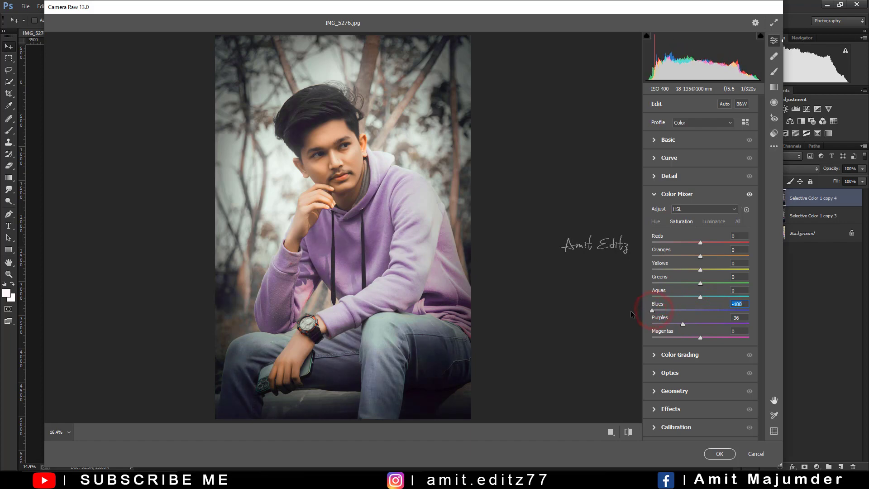
pyautogui.moveTo(683, 323); pyautogui.dragTo(698, 327)
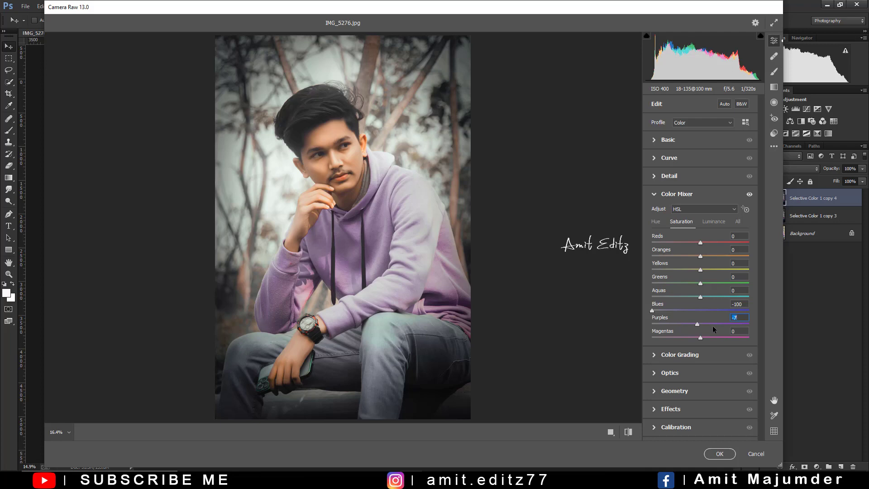
pyautogui.moveTo(697, 325)
pyautogui.mouseDown()
pyautogui.moveTo(661, 335)
pyautogui.moveTo(705, 335)
pyautogui.moveTo(684, 323)
pyautogui.mouseUp()
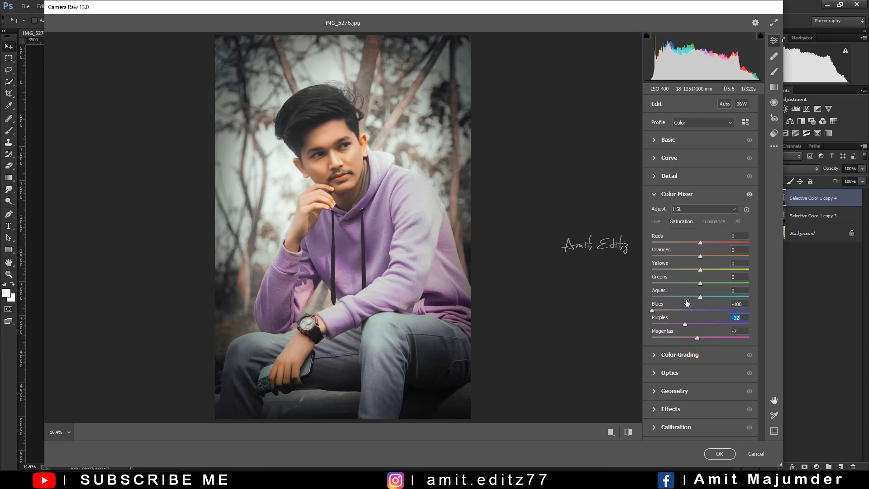
pyautogui.click(676, 141)
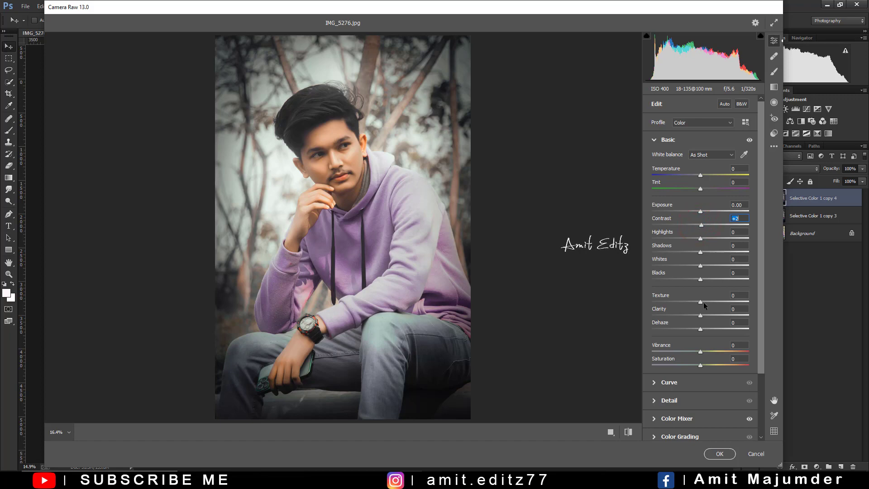
pyautogui.scroll(-3, 706, 313)
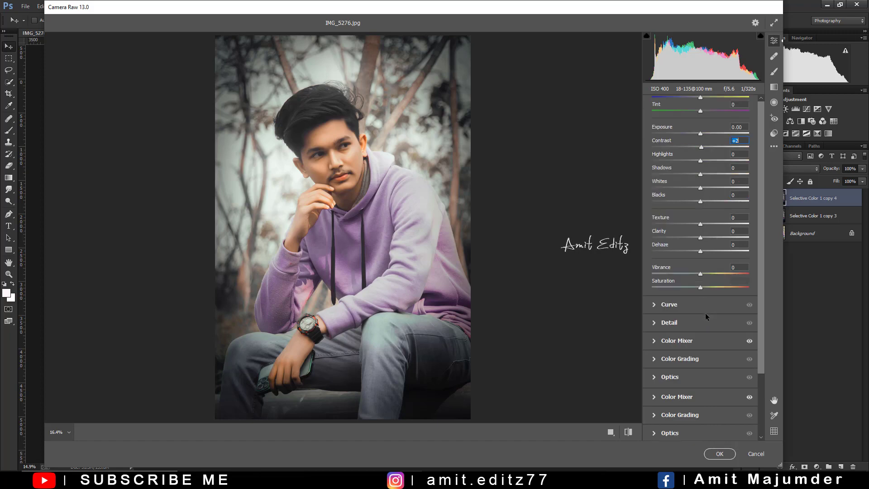
# Tint the Color Grading highlights toward yellow at saturation 14
pyautogui.click(703, 359)
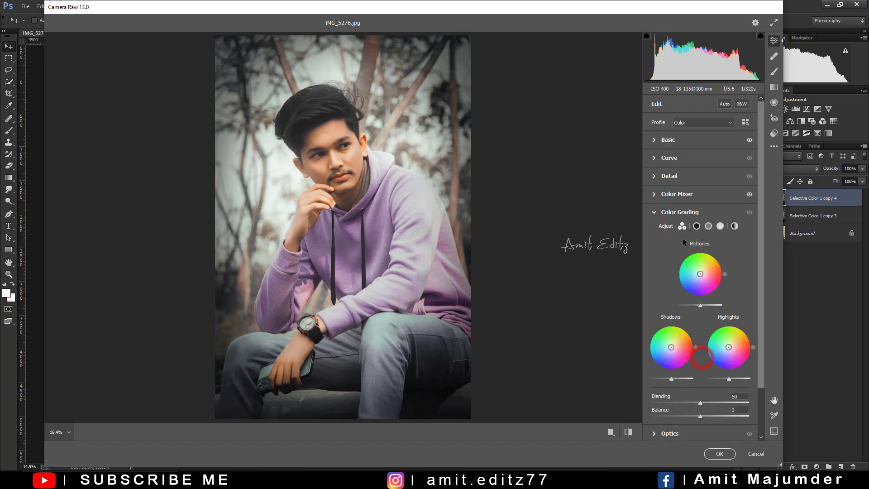
pyautogui.click(728, 317)
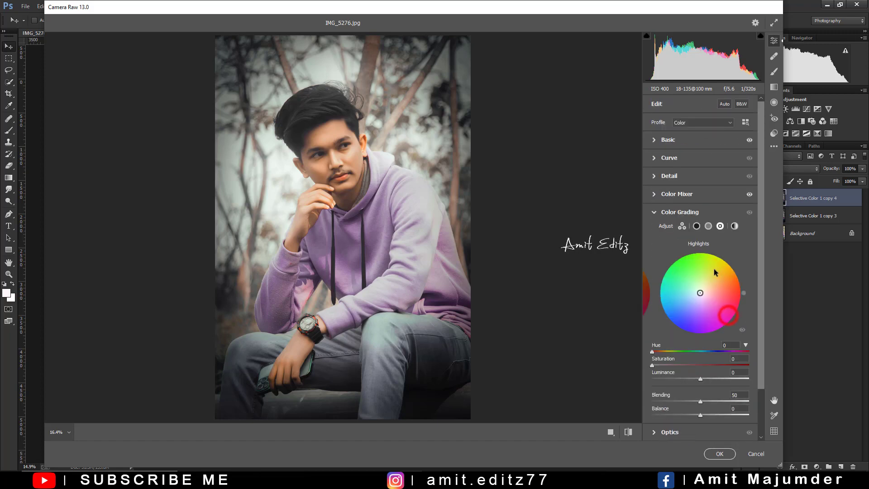
pyautogui.click(662, 352)
pyautogui.moveTo(652, 365)
pyautogui.mouseDown()
pyautogui.moveTo(691, 365)
pyautogui.moveTo(665, 365)
pyautogui.mouseUp()
pyautogui.click(672, 351)
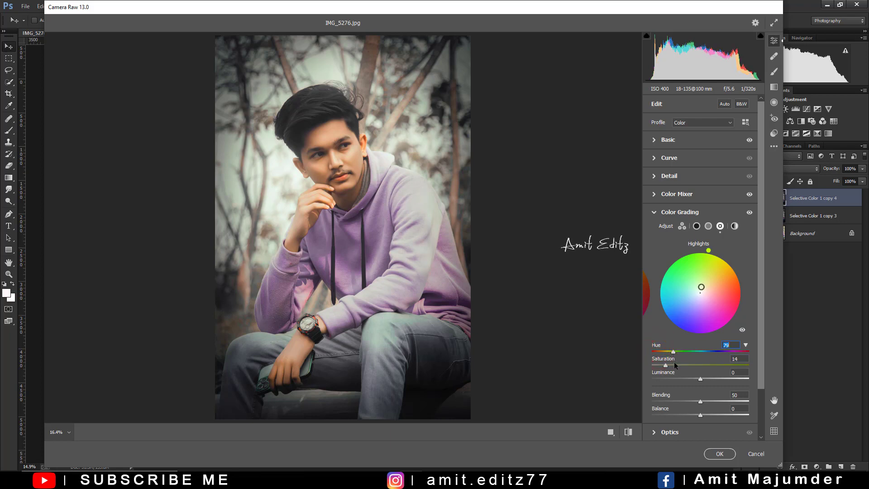
pyautogui.moveTo(675, 352)
pyautogui.mouseDown()
pyautogui.moveTo(722, 358)
pyautogui.moveTo(666, 359)
pyautogui.mouseUp()
# Grade the shadows at hue 45 with saturation 3
pyautogui.click(708, 225)
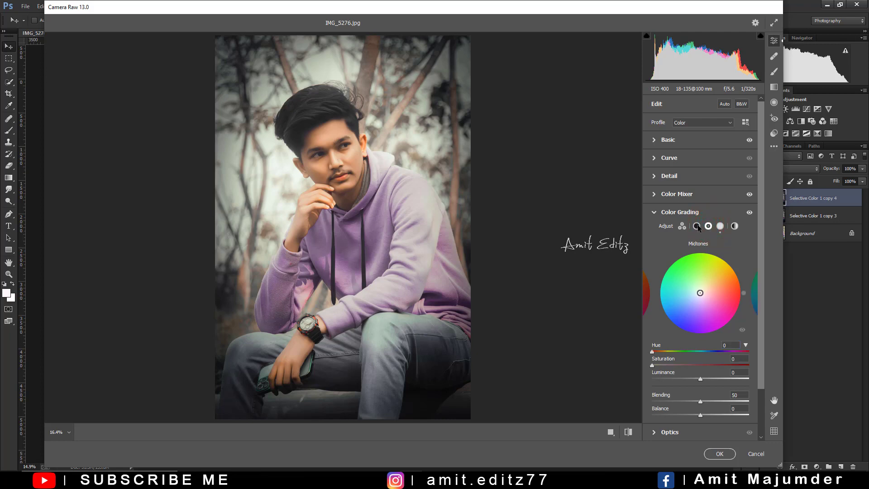
pyautogui.click(697, 226)
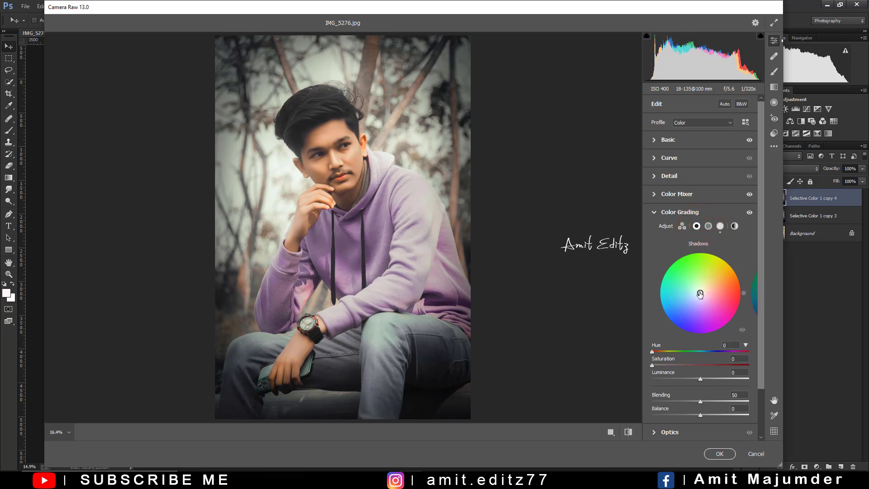
pyautogui.moveTo(700, 292); pyautogui.dragTo(702, 290)
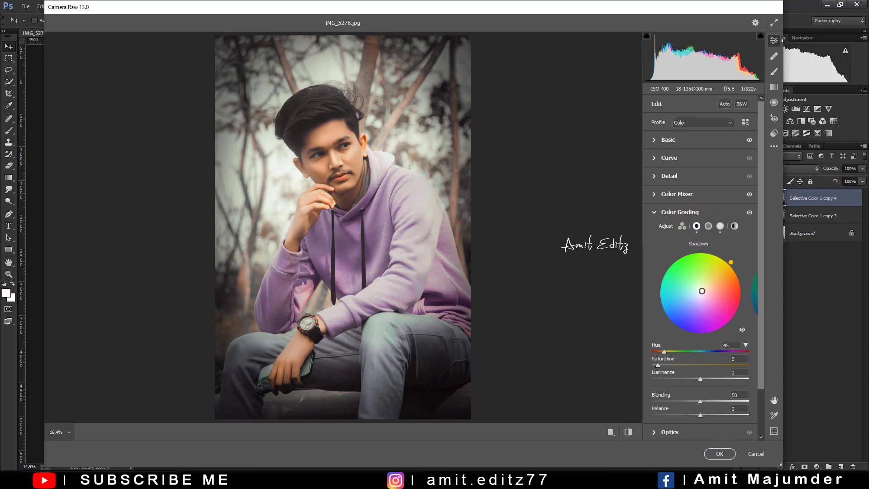
pyautogui.doubleClick(658, 365)
pyautogui.press('Up')
pyautogui.press('Up')
pyautogui.press('Up')
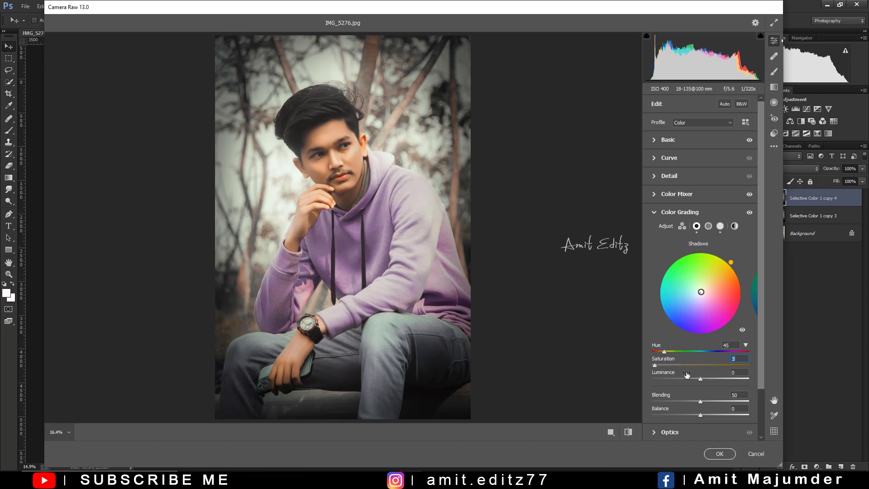
pyautogui.scroll(-3, 675, 405)
# Add Grain 11 and a -21 vignette at Midpoint 45 with lower roundness, then apply Camera Raw
pyautogui.click(670, 411)
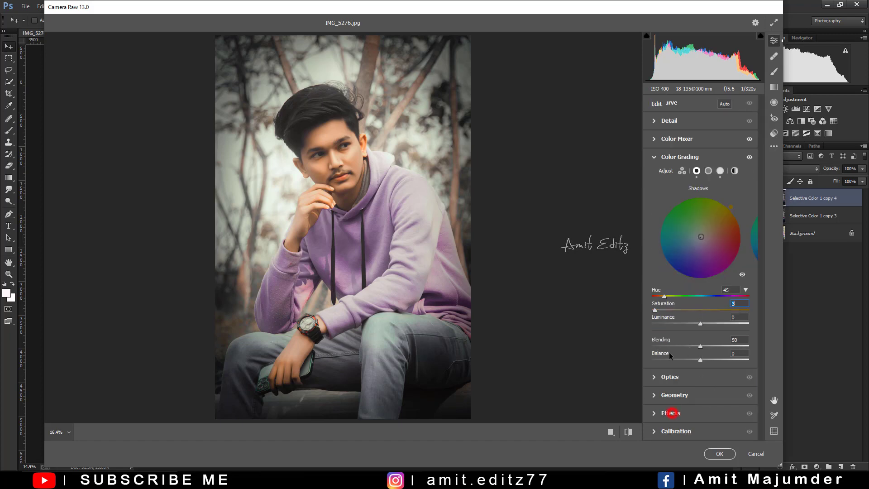
pyautogui.click(663, 287)
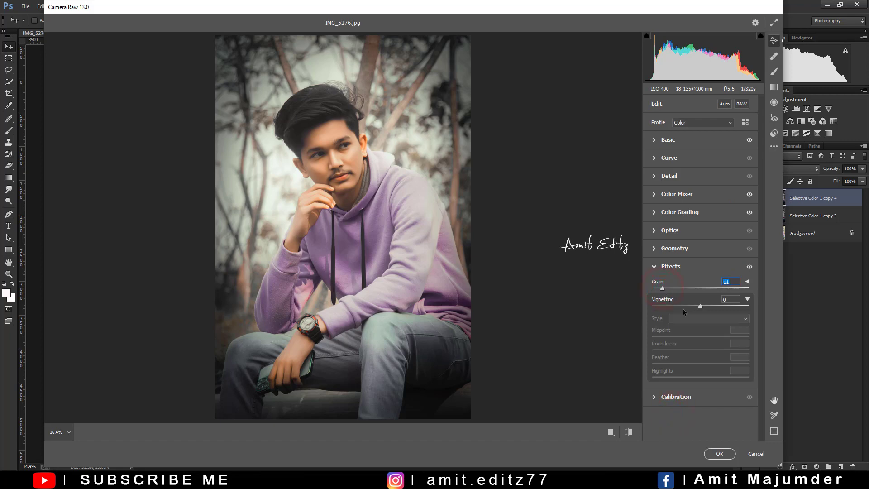
pyautogui.click(698, 306)
pyautogui.moveTo(696, 306); pyautogui.dragTo(690, 306)
pyautogui.moveTo(700, 336); pyautogui.dragTo(697, 350)
pyautogui.click(701, 364)
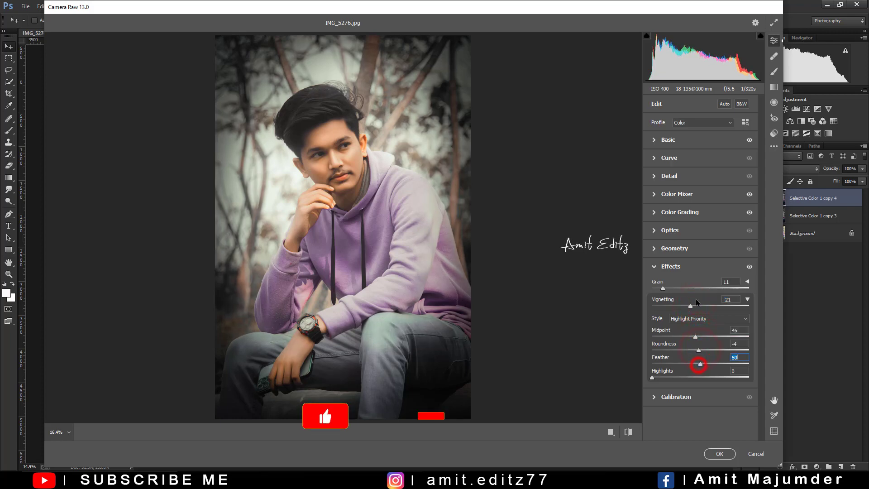
pyautogui.click(720, 454)
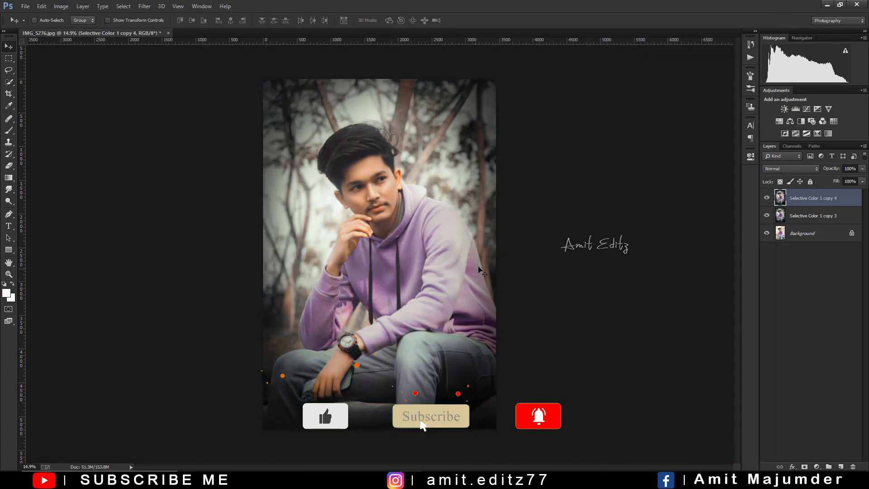
# Merge the two Selective Color layers into one layer
pyautogui.keyDown('shift'); pyautogui.click(809, 217); pyautogui.keyUp('shift')
pyautogui.rightClick(810, 216)
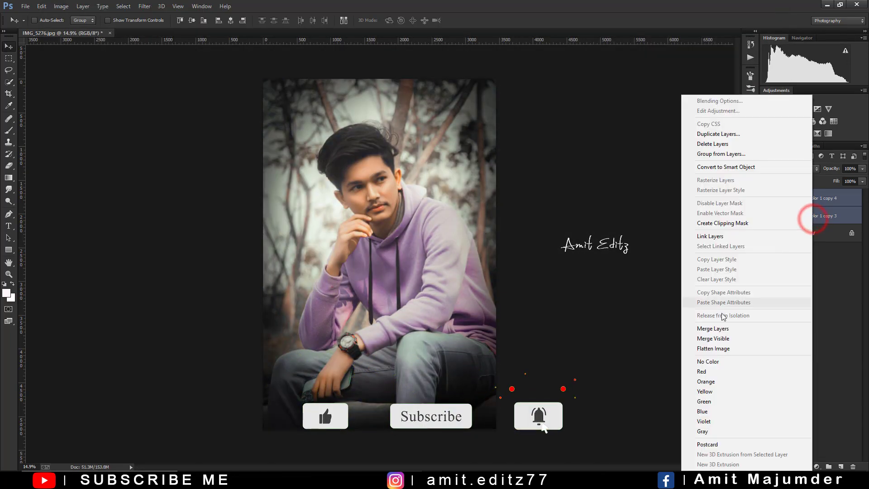
pyautogui.click(718, 329)
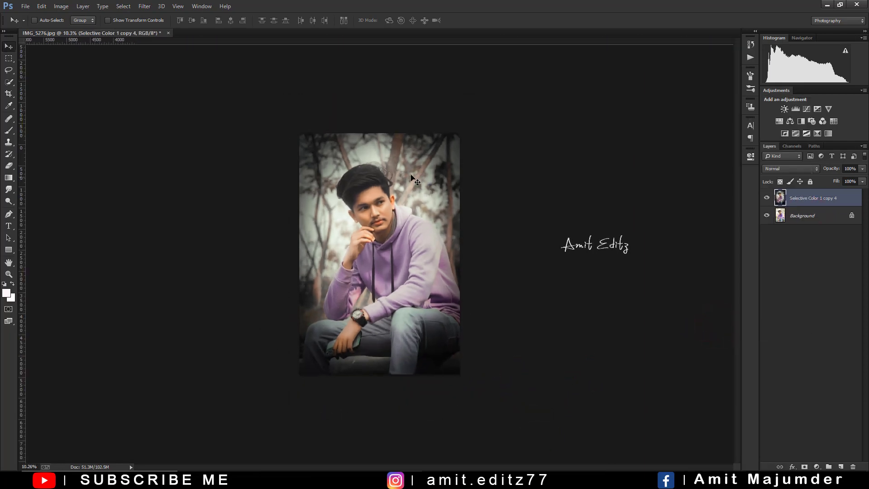
pyautogui.scroll(2, 362, 176)
pyautogui.scroll(2, 375, 175)
pyautogui.scroll(1, 388, 174)
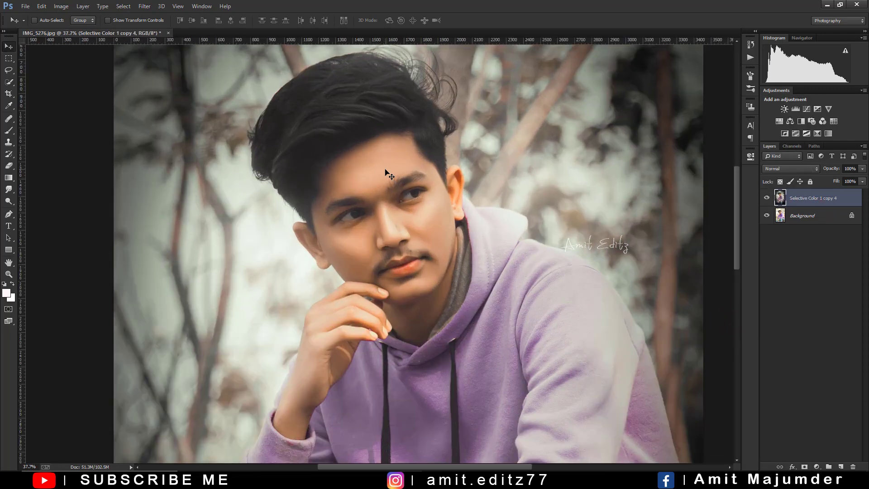
pyautogui.scroll(1, 389, 174)
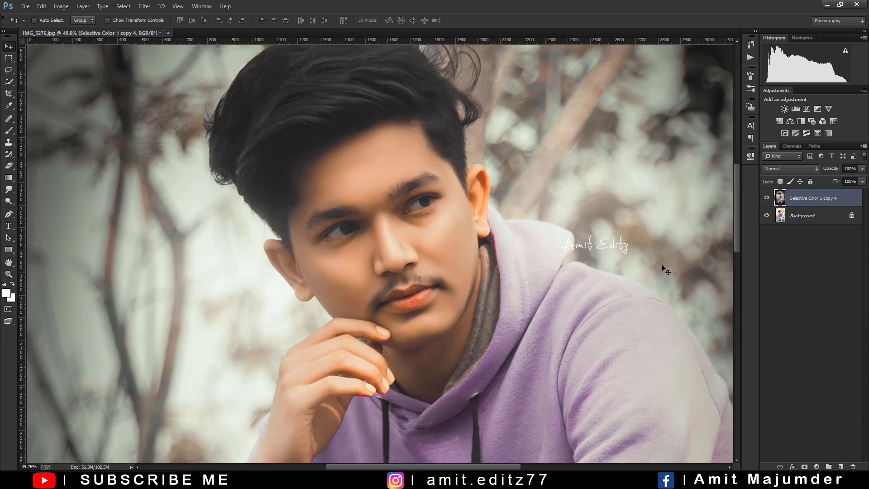
# Duplicate the merged layer and add a Curves 1 layer with a steep brightening curve
pyautogui.moveTo(817, 203); pyautogui.dragTo(841, 466)
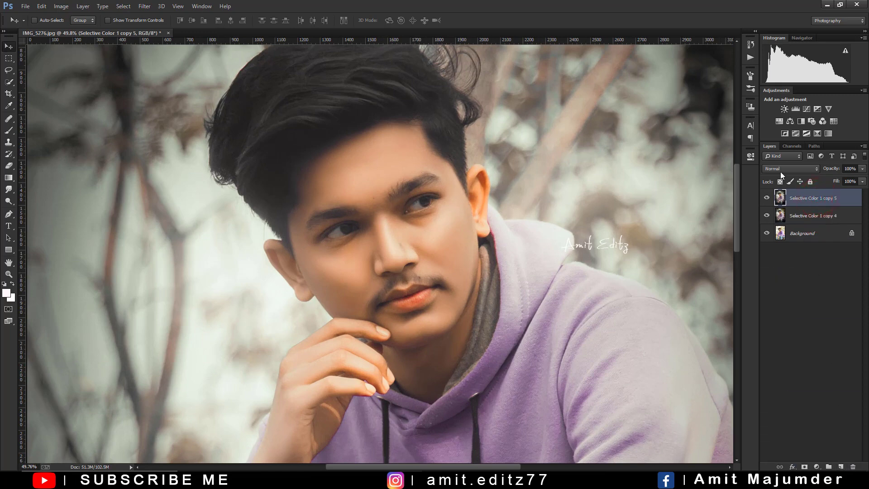
pyautogui.click(807, 109)
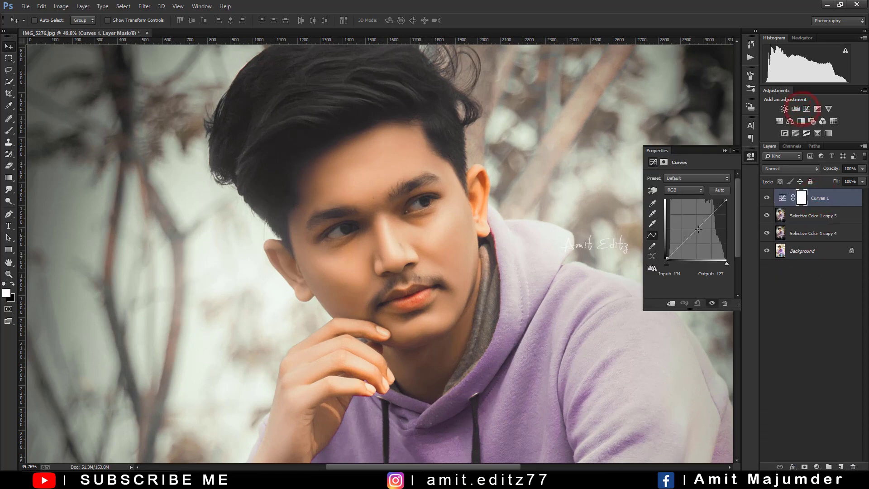
pyautogui.moveTo(694, 229)
pyautogui.mouseDown()
pyautogui.moveTo(673, 202)
pyautogui.moveTo(682, 217)
pyautogui.mouseUp()
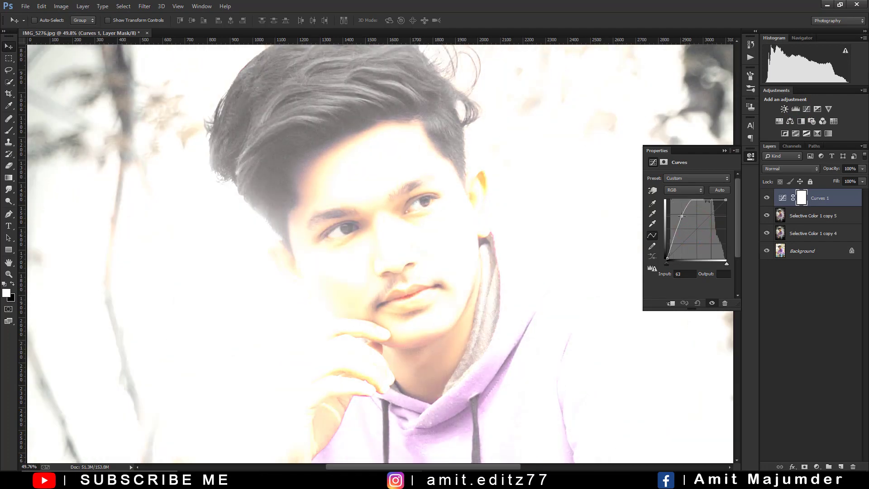
pyautogui.click(724, 151)
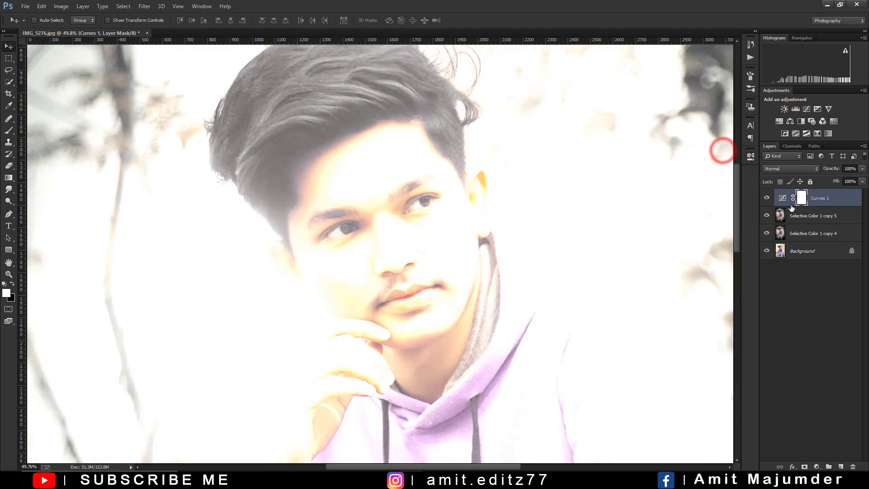
# Invert the Curves 1 mask to black and begin painting brightness onto the right iris
pyautogui.hotkey('ctrl', 'i')
pyautogui.press('b')
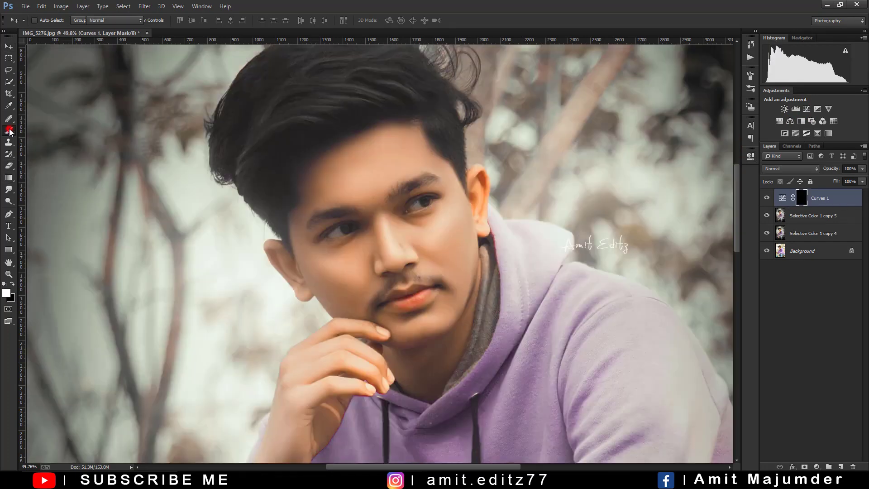
pyautogui.scroll(2, 428, 208)
pyautogui.scroll(1, 428, 208)
pyautogui.scroll(1, 428, 208)
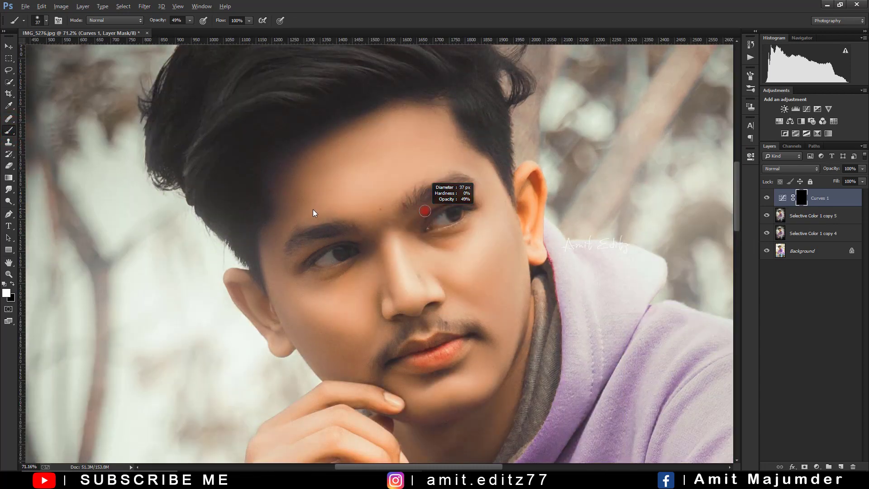
pyautogui.scroll(1, 457, 215)
pyautogui.scroll(2, 456, 215)
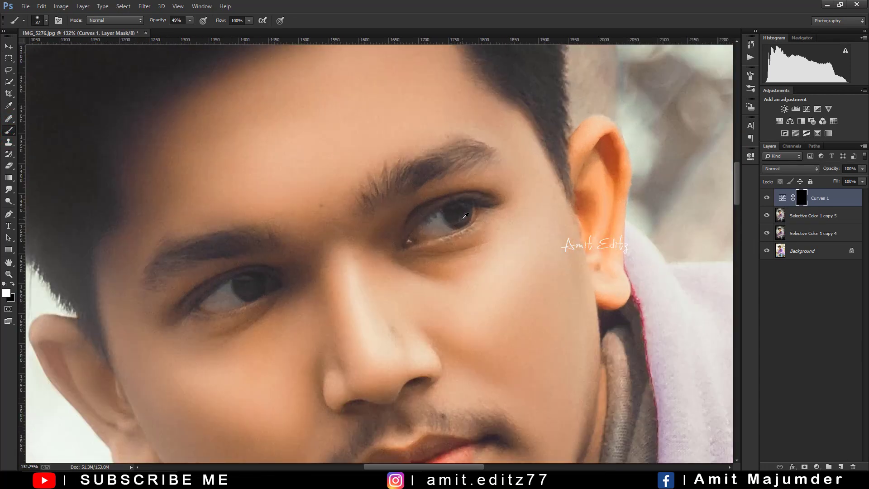
pyautogui.moveTo(457, 226); pyautogui.dragTo(455, 211)
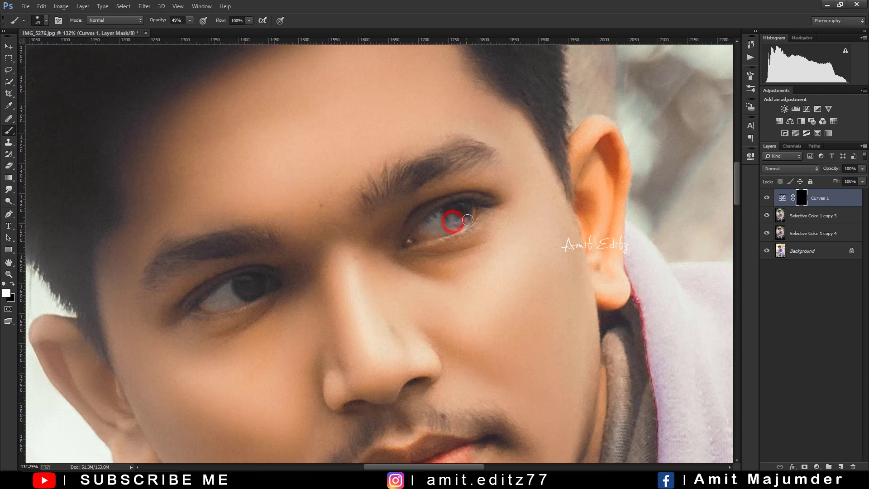
# Brighten both irises with a size 15 brush at 9% opacity, then fit the photo on screen
pyautogui.moveTo(179, 22); pyautogui.dragTo(162, 22)
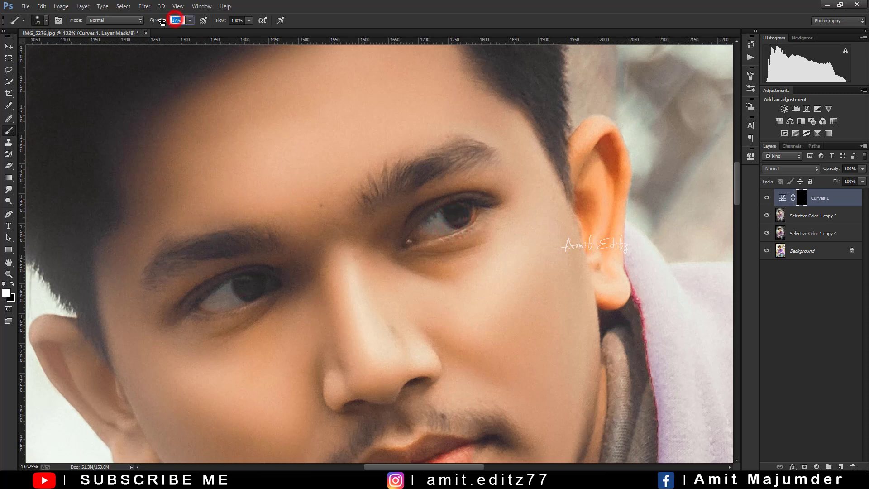
pyautogui.moveTo(443, 211); pyautogui.dragTo(446, 217)
pyautogui.moveTo(175, 21); pyautogui.dragTo(172, 21)
pyautogui.moveTo(447, 212); pyautogui.dragTo(465, 214)
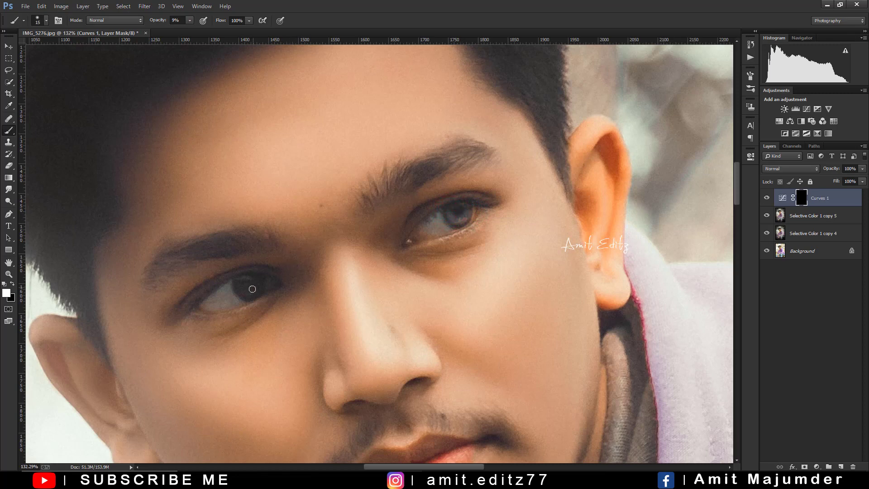
pyautogui.moveTo(237, 290); pyautogui.dragTo(233, 288)
pyautogui.hotkey('ctrl', '0')
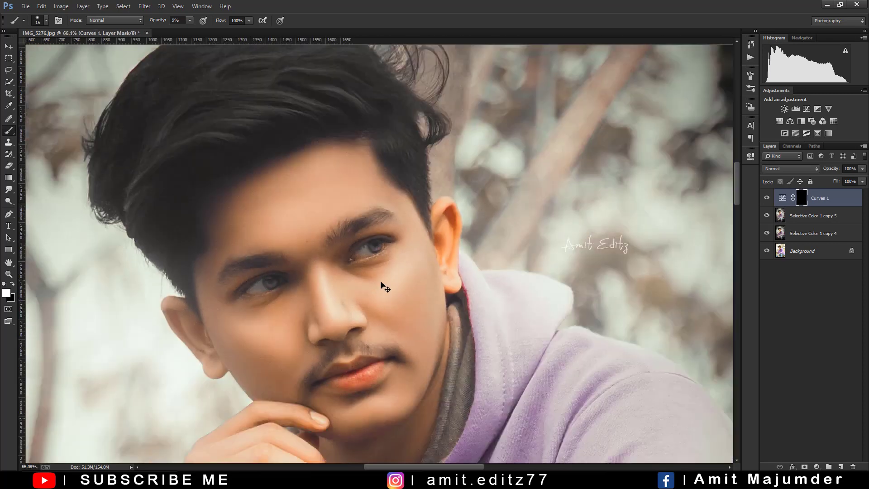
pyautogui.scroll(-4, 400, 295)
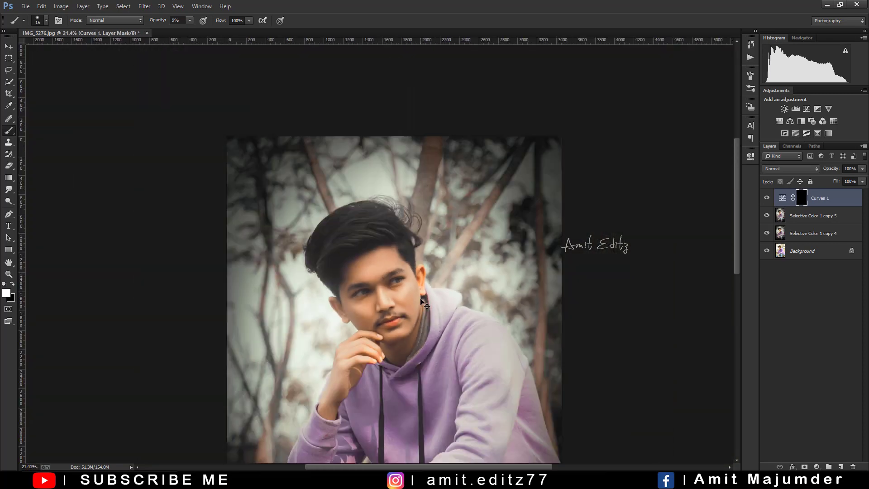
# Merge Curves 1 and both Selective Color layers into a single Curves 1 layer
pyautogui.keyDown('shift'); pyautogui.click(815, 217); pyautogui.keyUp('shift')
pyautogui.rightClick(814, 232)
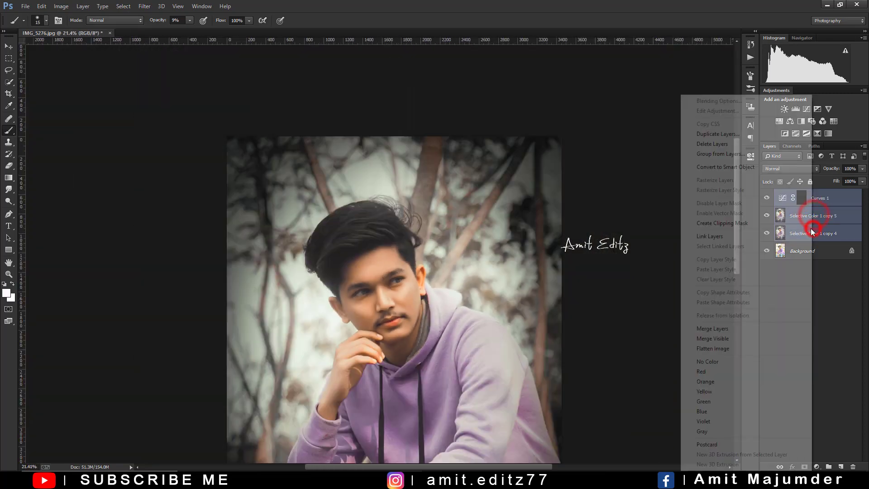
pyautogui.click(724, 328)
pyautogui.scroll(-2, 544, 295)
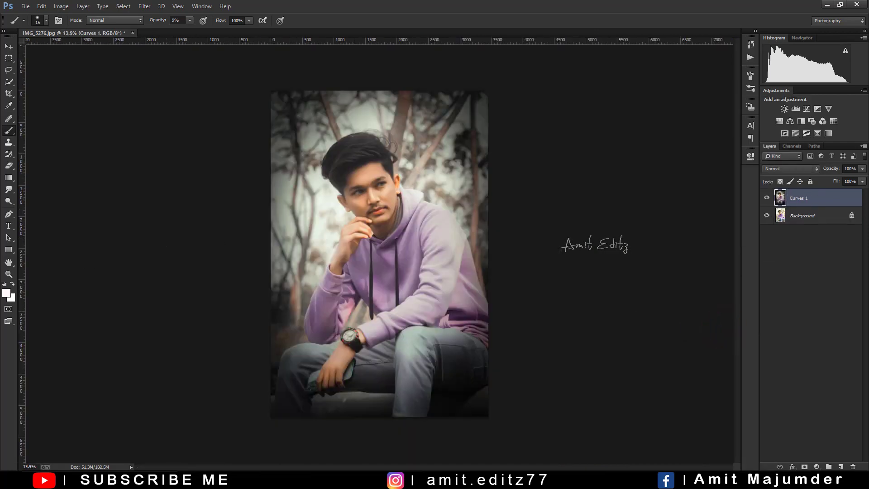
pyautogui.scroll(1, 348, 190)
pyautogui.scroll(-1, 360, 195)
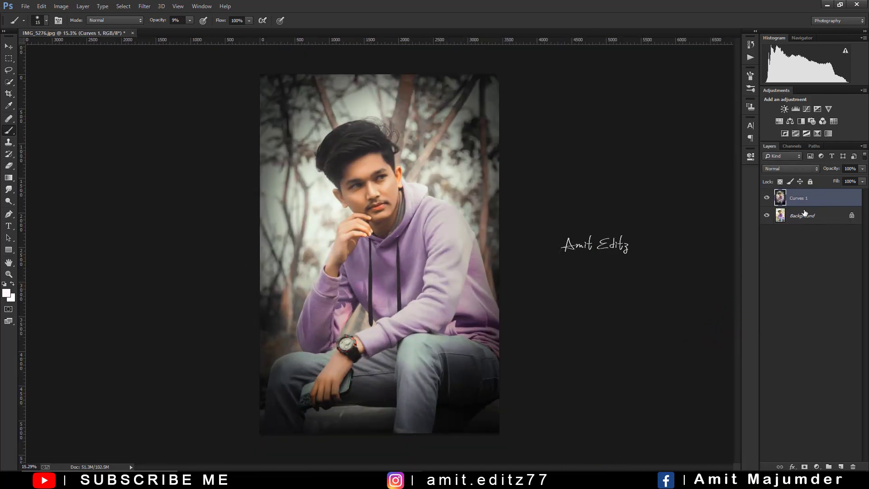
# Toggle the merged layer's visibility to compare the original and edited photo
pyautogui.click(765, 197)
pyautogui.click(765, 198)
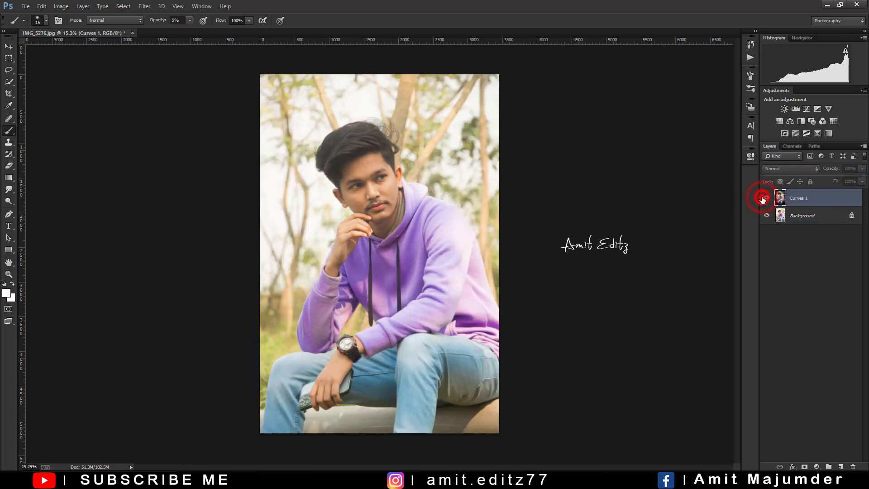
pyautogui.click(765, 198)
pyautogui.click(764, 198)
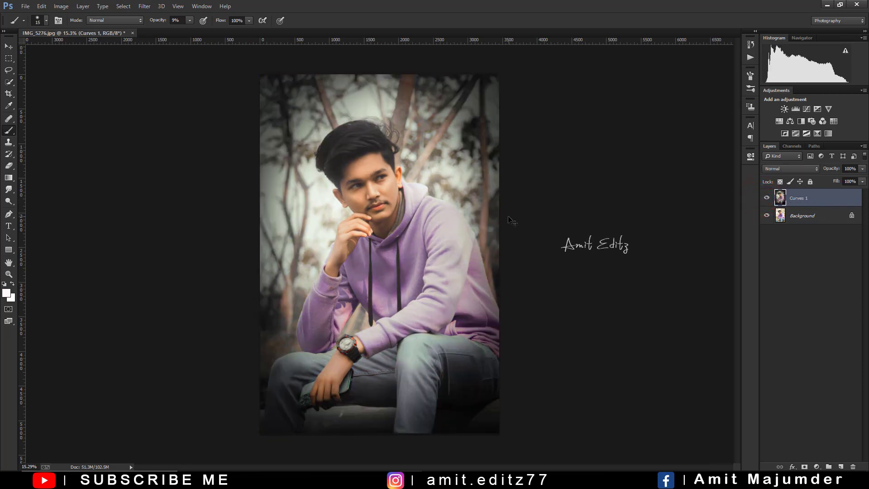
# Add a 10-pixel High Pass copy of Curves 1 in Soft Light at 53% opacity
pyautogui.moveTo(824, 204)
pyautogui.mouseDown()
pyautogui.moveTo(832, 445)
pyautogui.moveTo(840, 466)
pyautogui.mouseUp()
pyautogui.click(148, 6)
pyautogui.moveTo(151, 209)
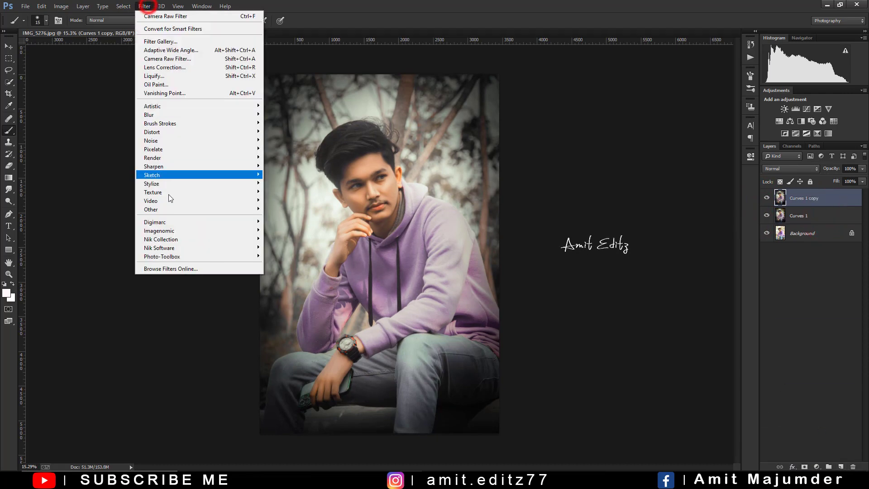
pyautogui.click(283, 218)
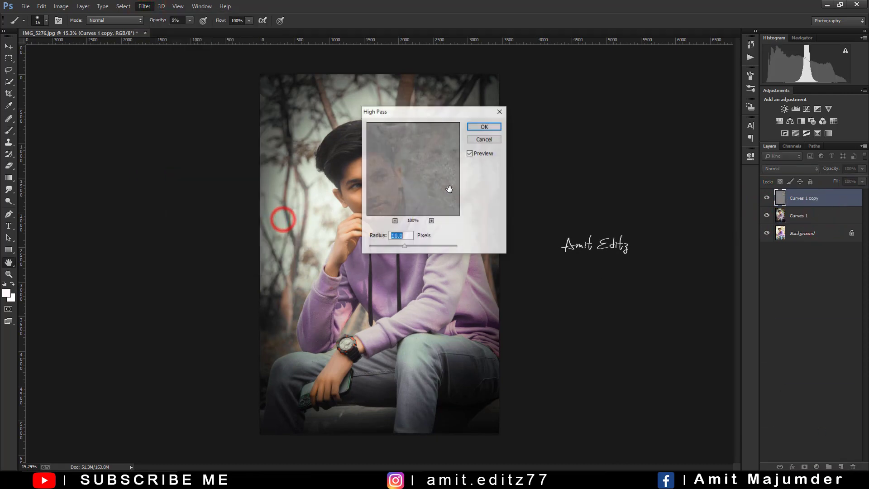
pyautogui.click(477, 123)
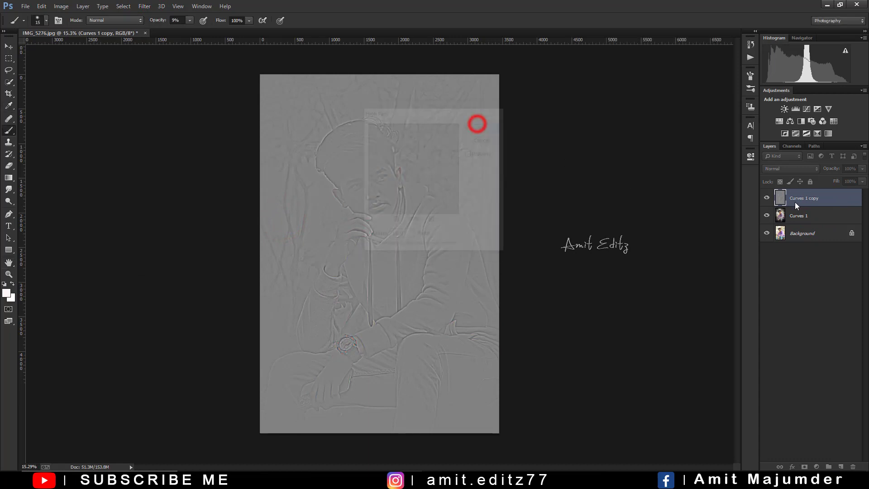
pyautogui.click(790, 169)
pyautogui.click(779, 294)
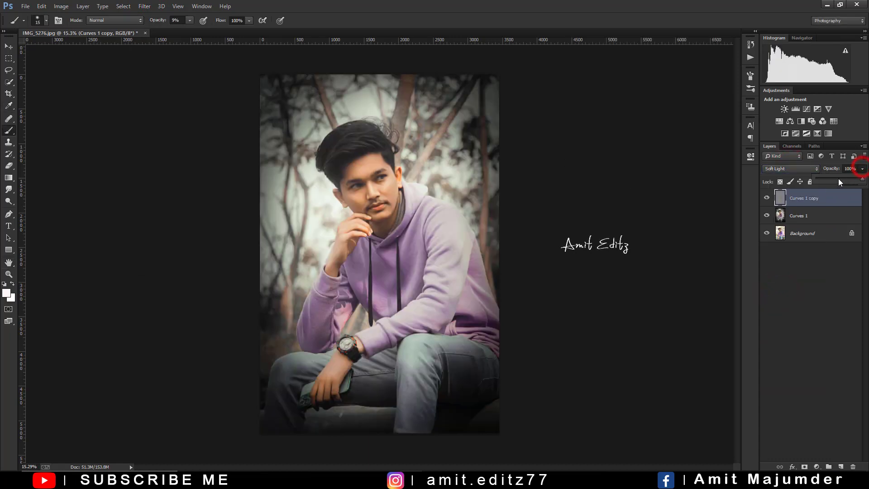
pyautogui.moveTo(838, 178); pyautogui.dragTo(841, 177)
# Merge the high-pass layer with Curves 1 into a single Curves 1 copy layer
pyautogui.keyDown('shift'); pyautogui.click(810, 216); pyautogui.keyUp('shift')
pyautogui.rightClick(810, 216)
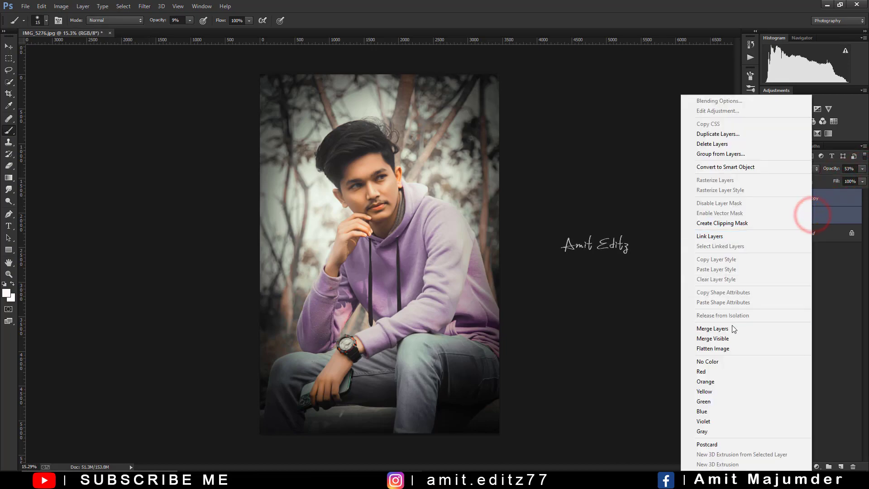
pyautogui.click(713, 328)
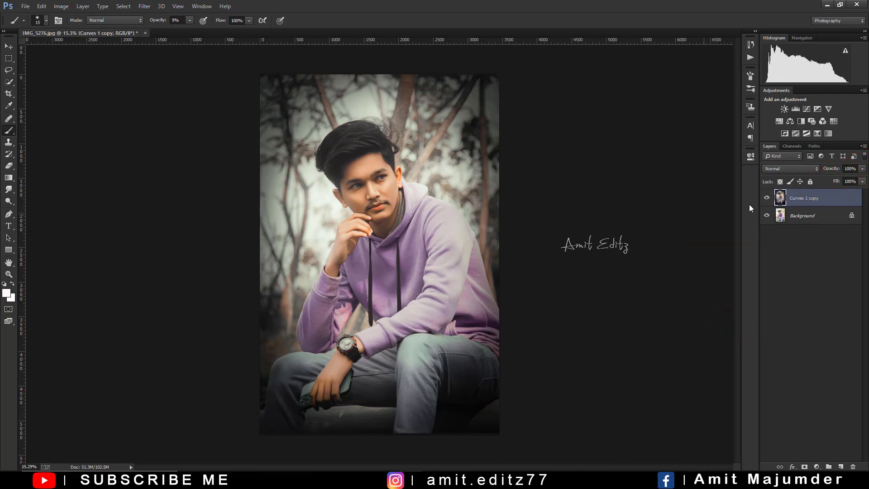